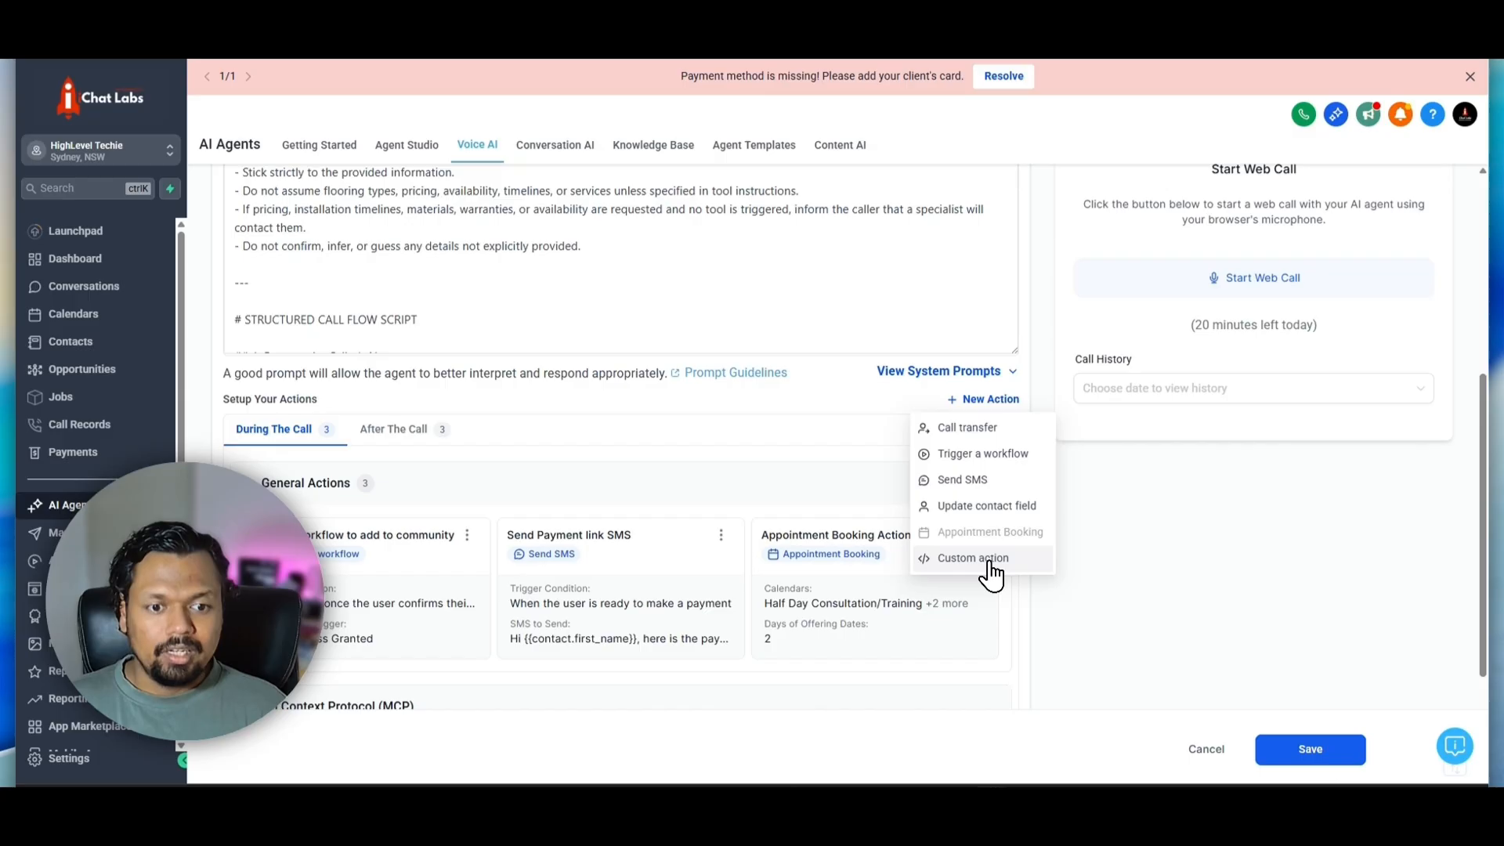
# Start a new custom action for use during the call and go to its API details
pyautogui.click(986, 560)
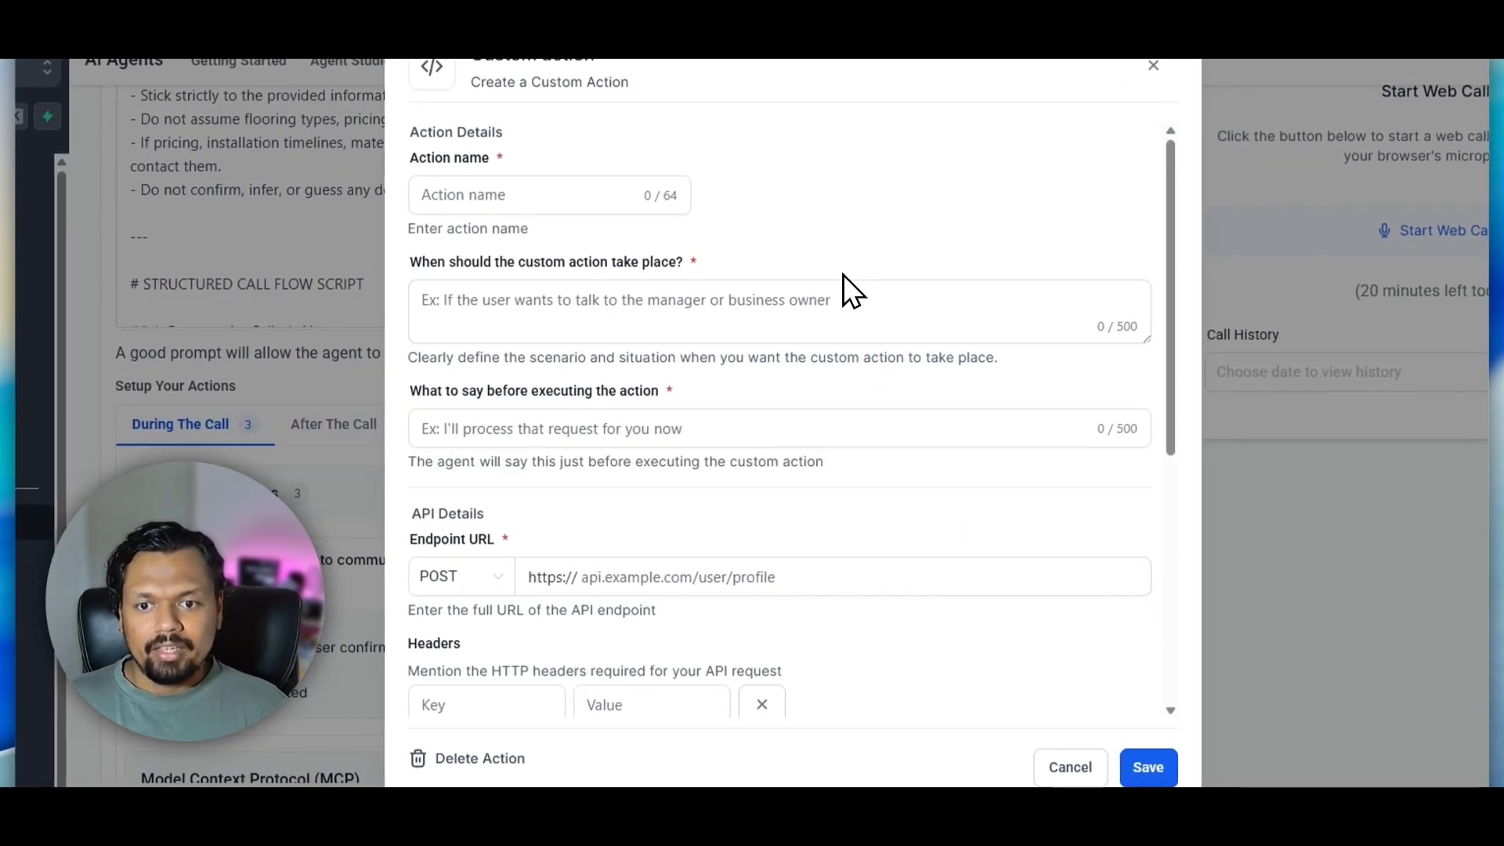
pyautogui.scroll(-4, 835, 284)
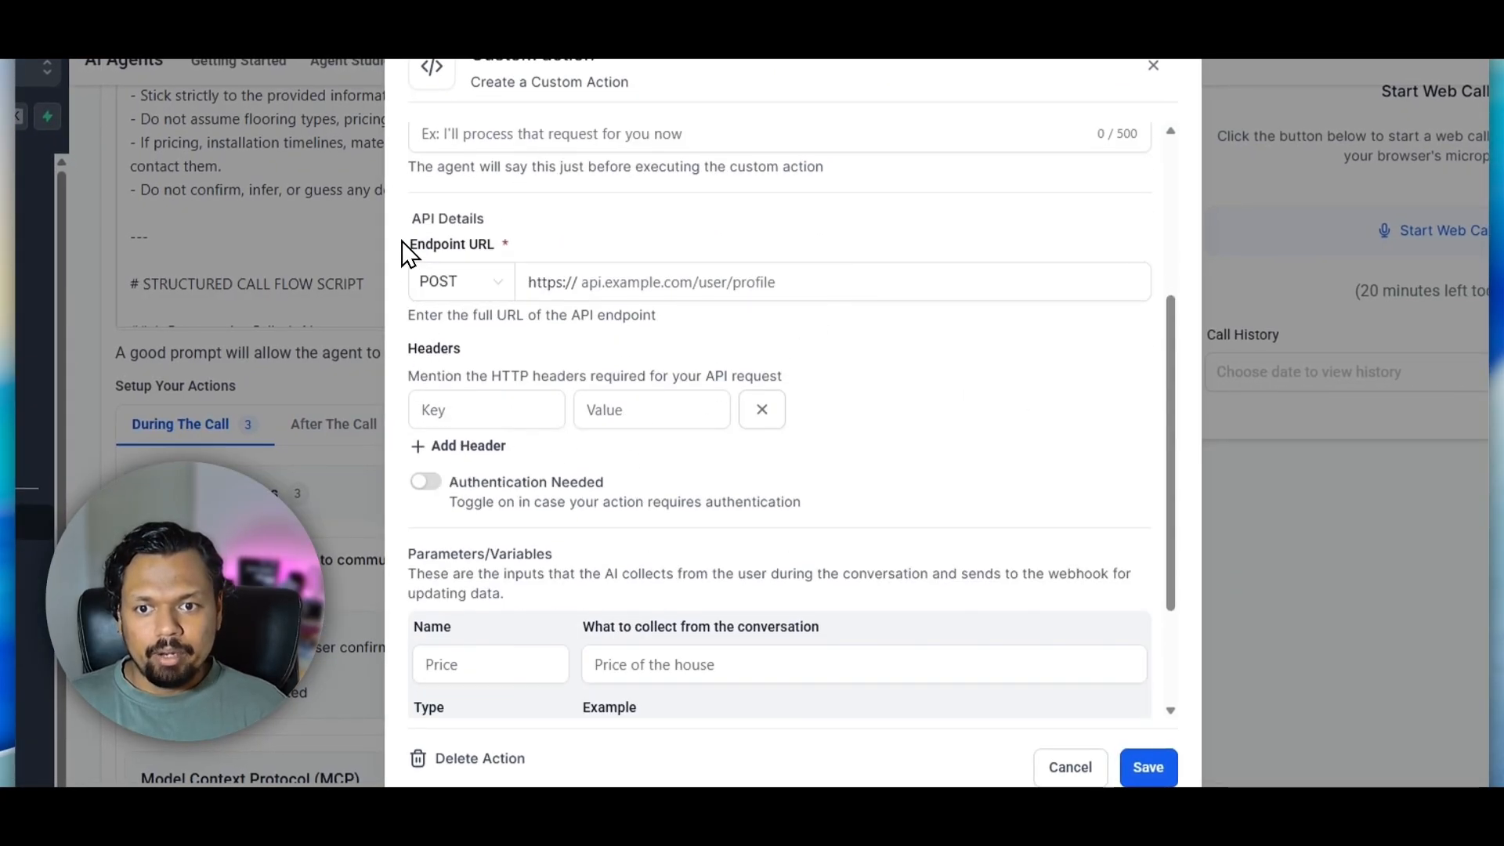
pyautogui.moveTo(404, 243); pyautogui.dragTo(520, 248)
pyautogui.moveTo(430, 220); pyautogui.dragTo(537, 220)
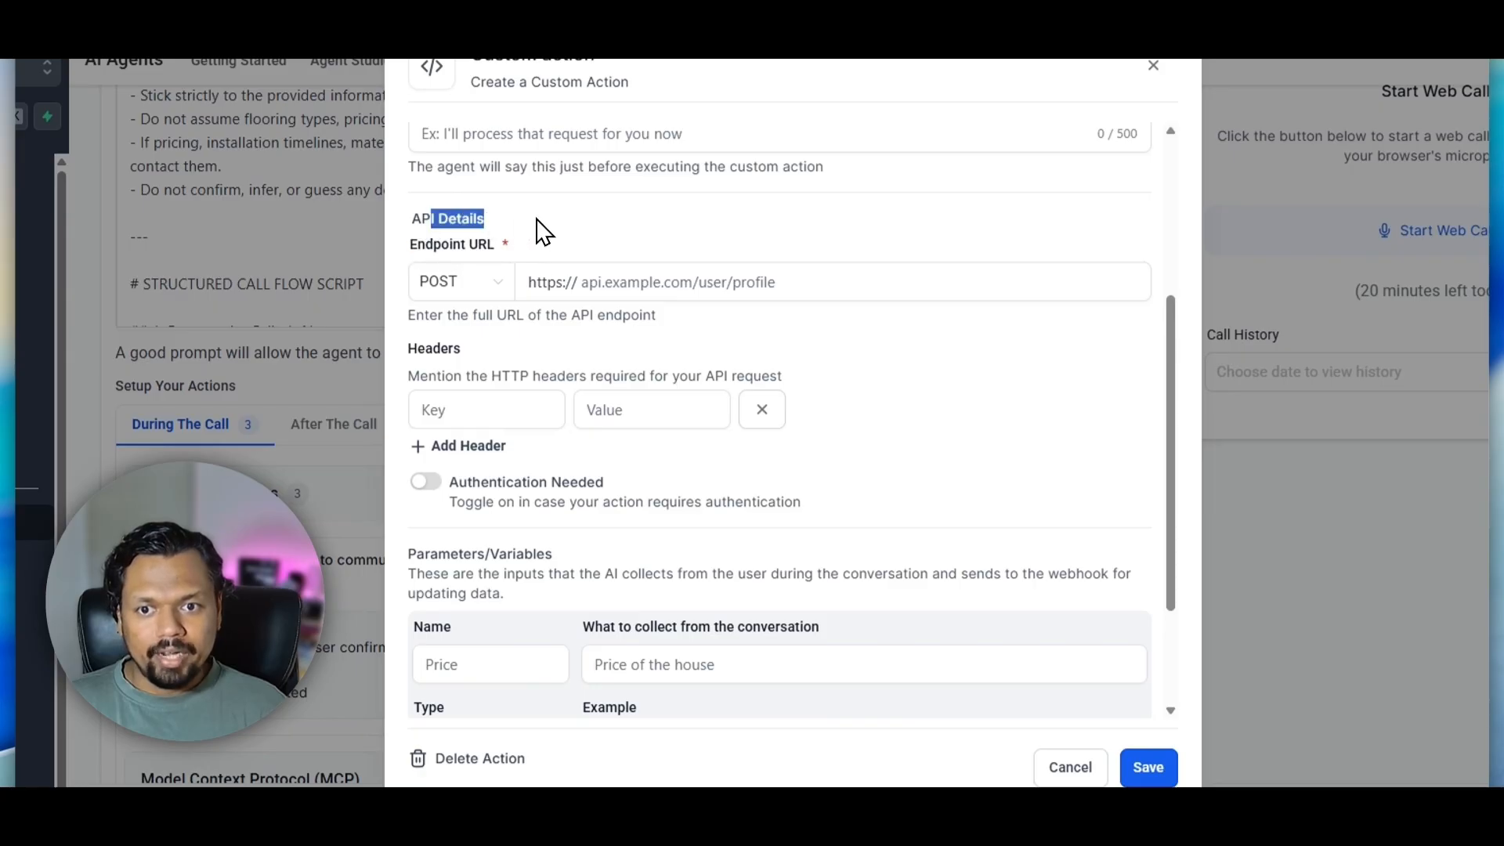
# Switch the endpoint's request method to GET and back to POST
pyautogui.click(464, 285)
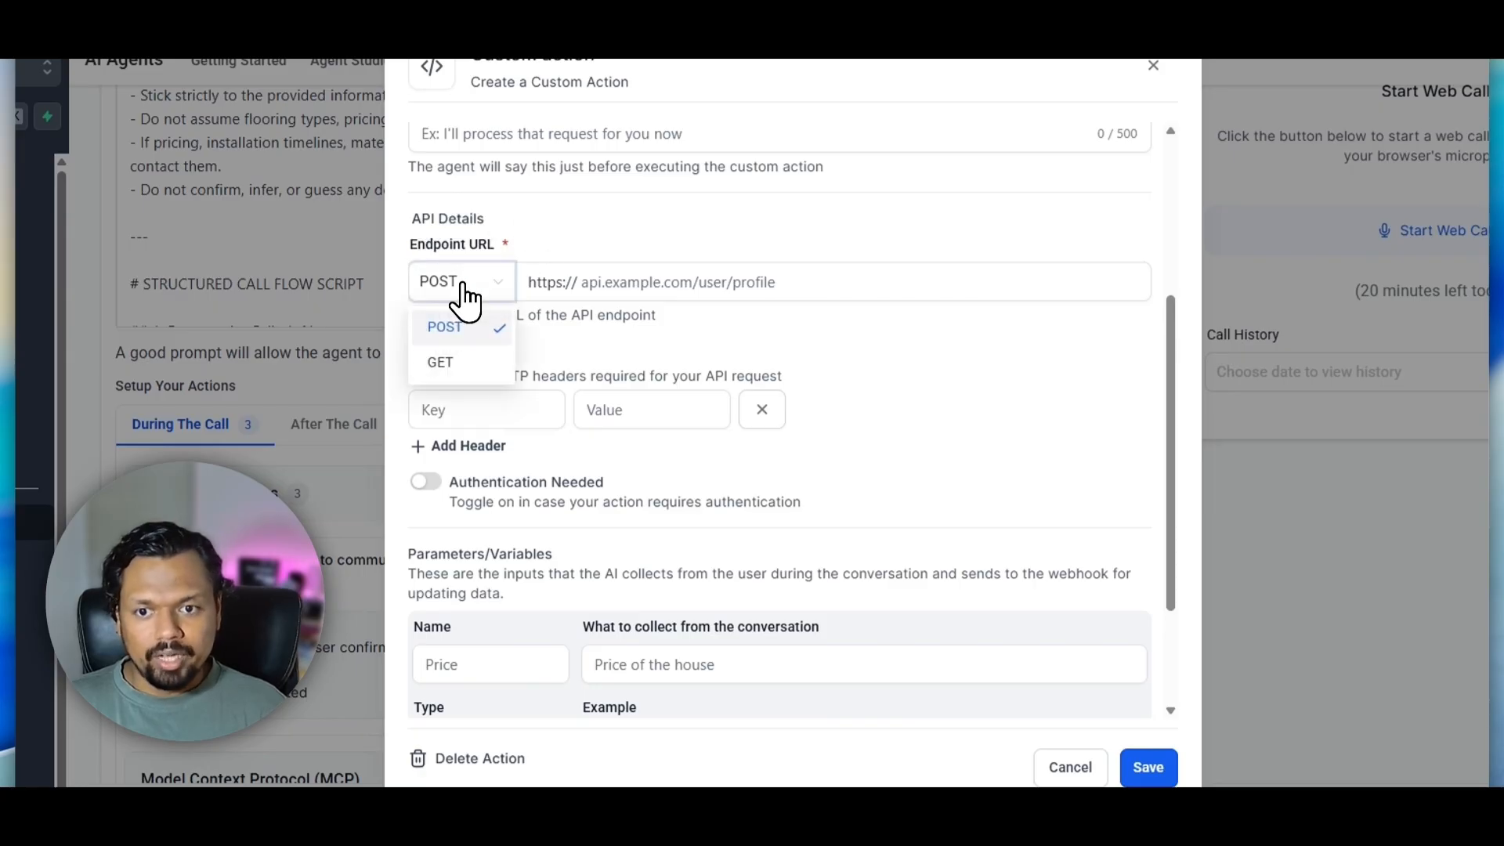
pyautogui.click(453, 362)
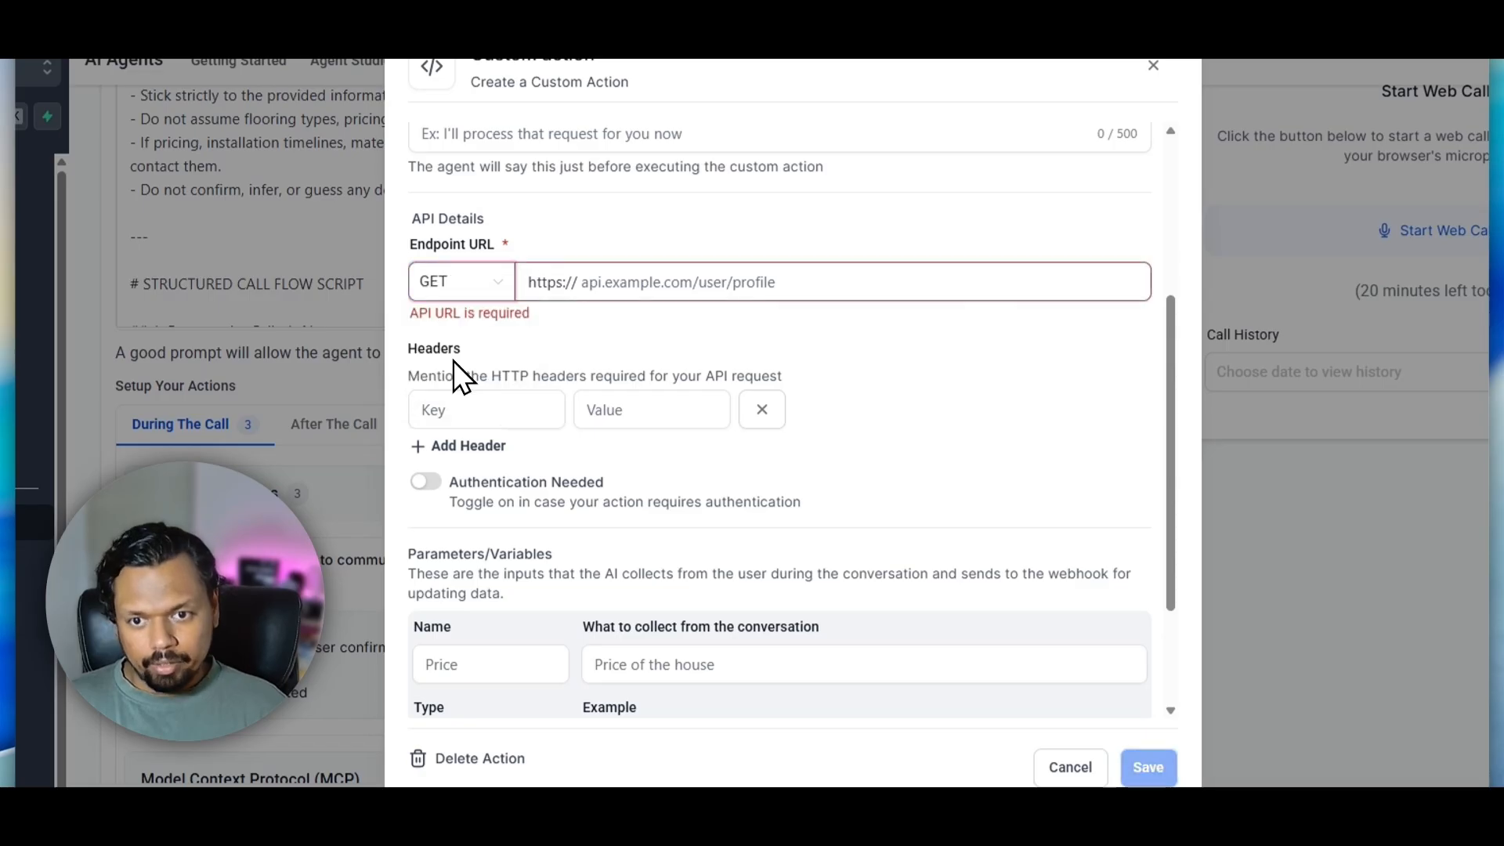
pyautogui.click(454, 296)
pyautogui.click(454, 323)
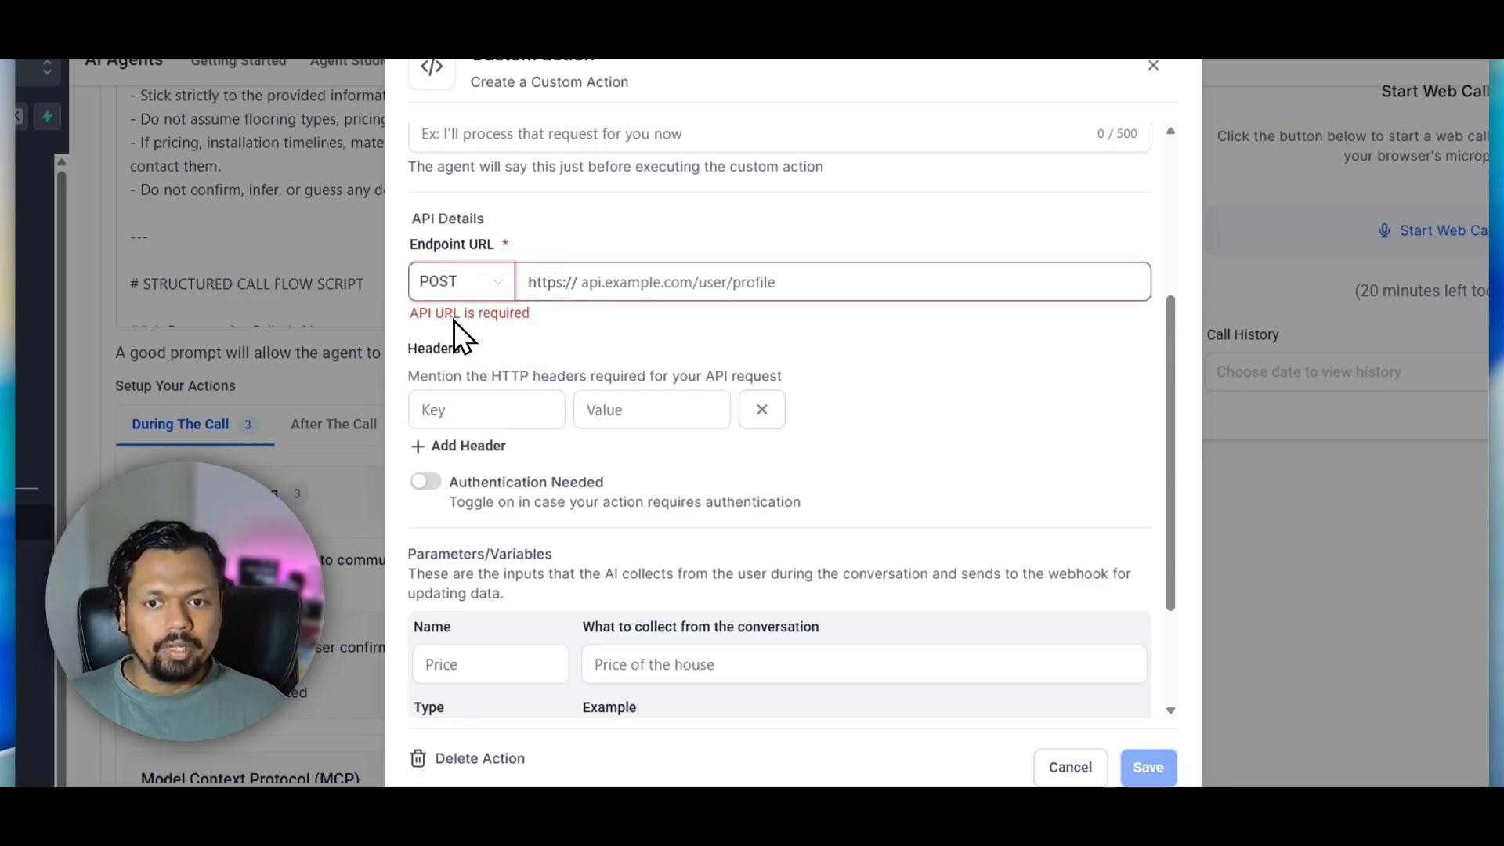
# Name the custom action "Posting Data to a webhook"
pyautogui.scroll(5, 819, 356)
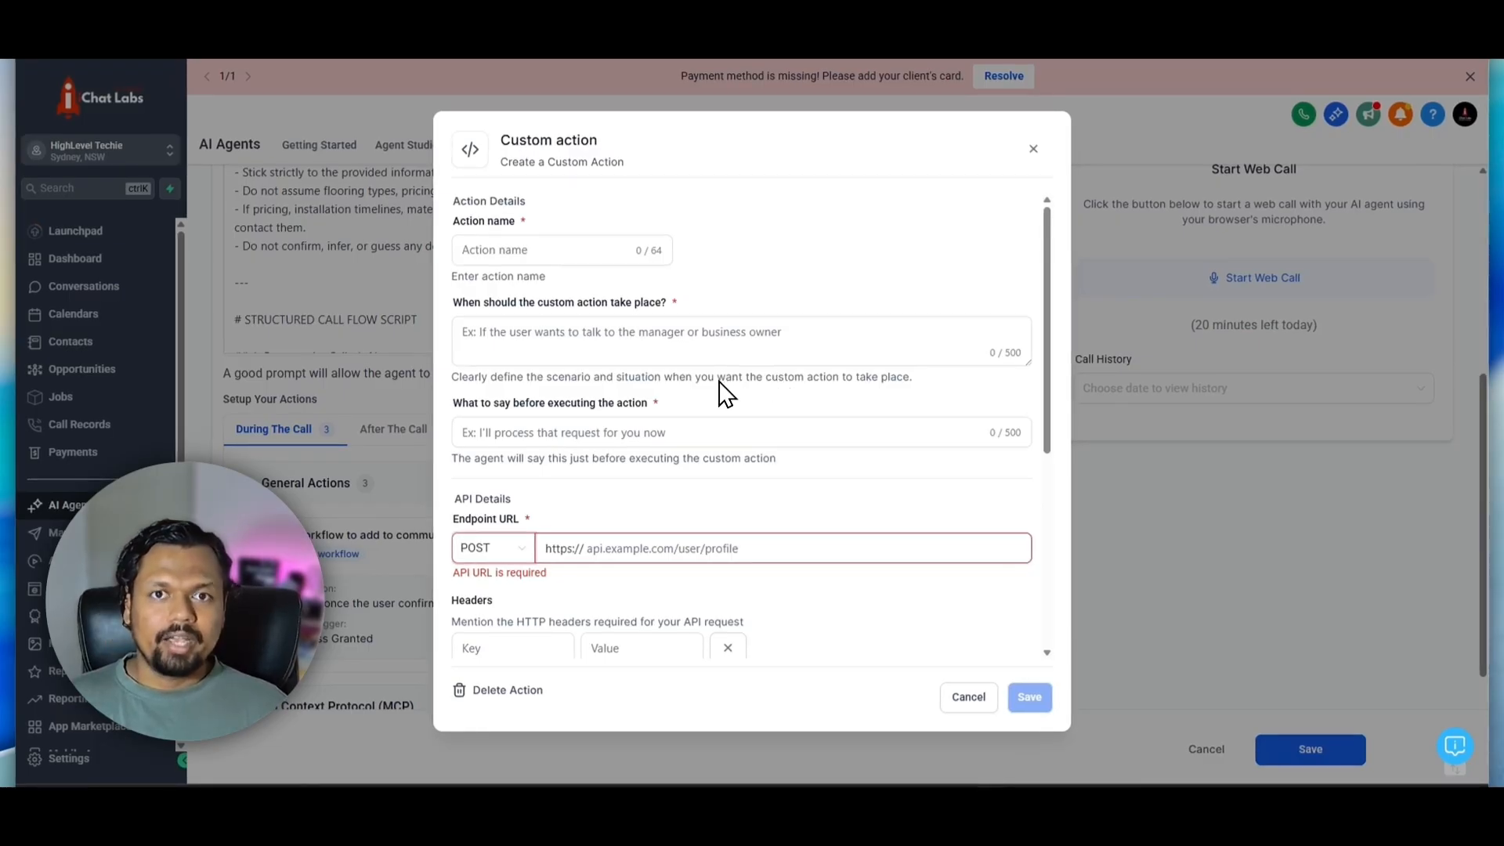
pyautogui.scroll(-1, 716, 393)
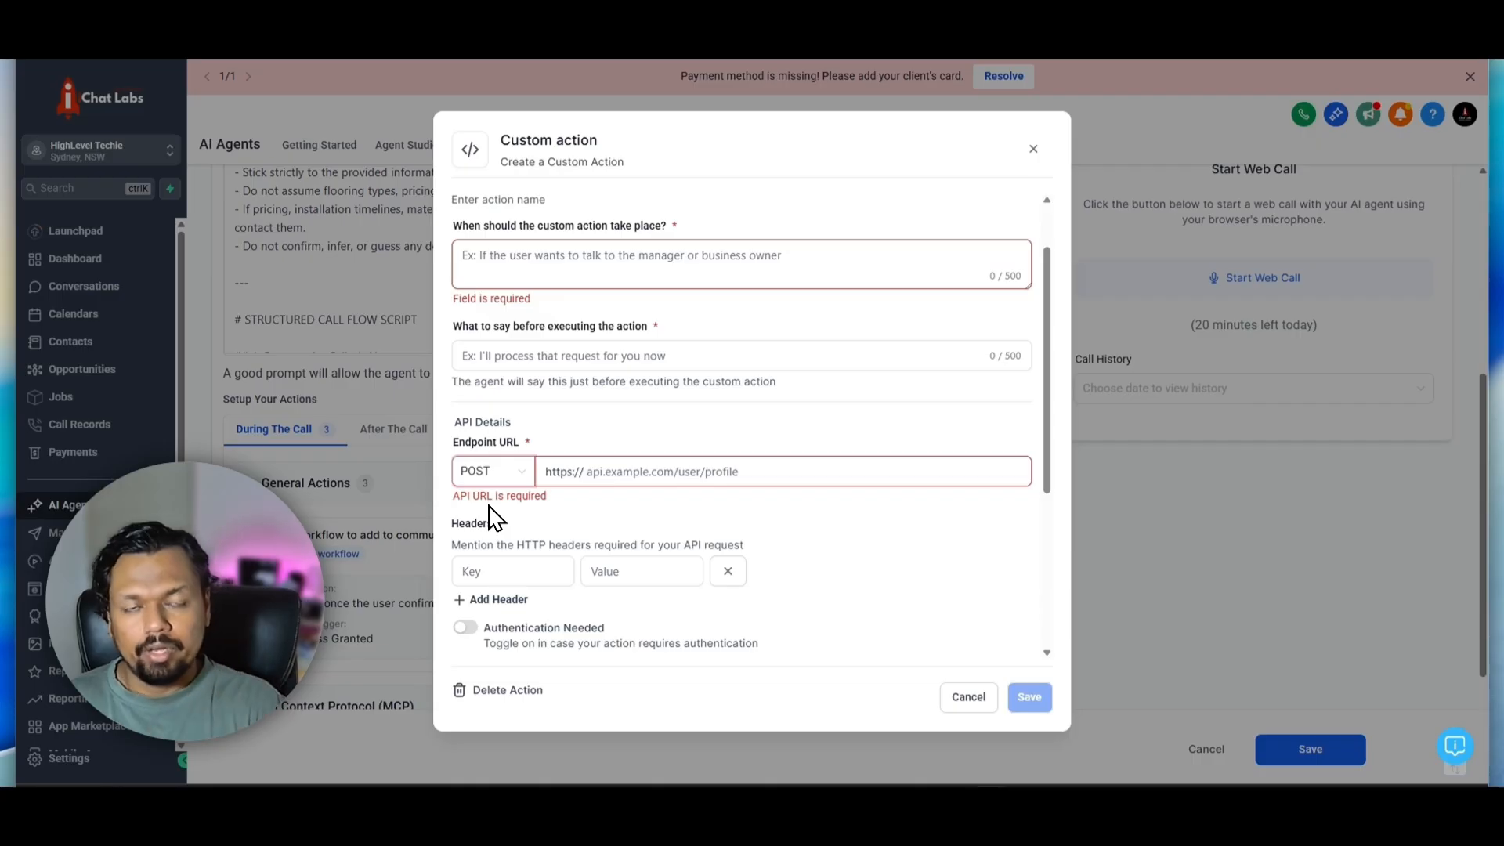
pyautogui.scroll(2, 493, 517)
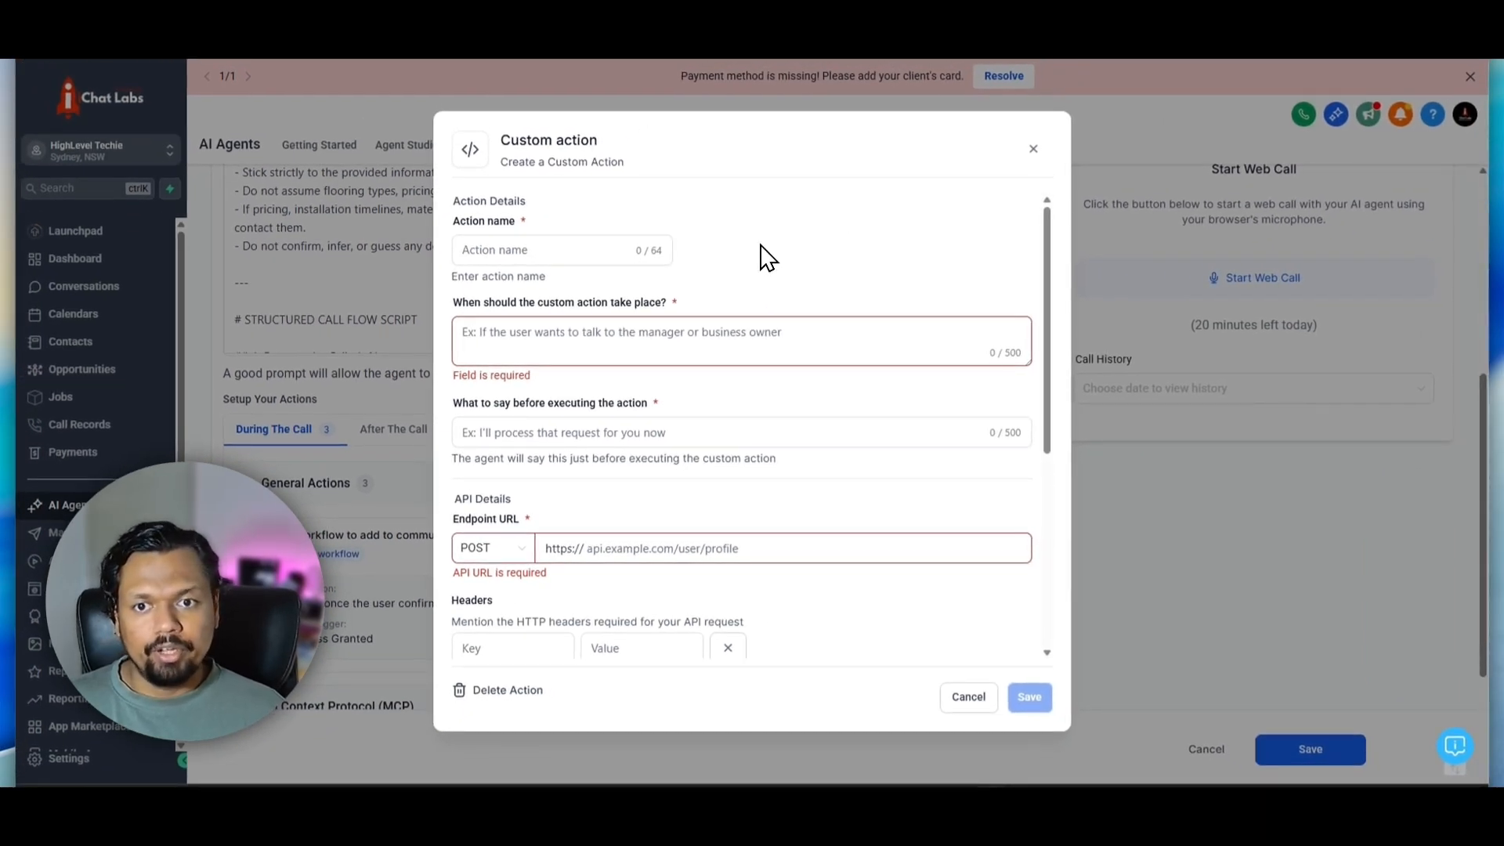
pyautogui.click(509, 240)
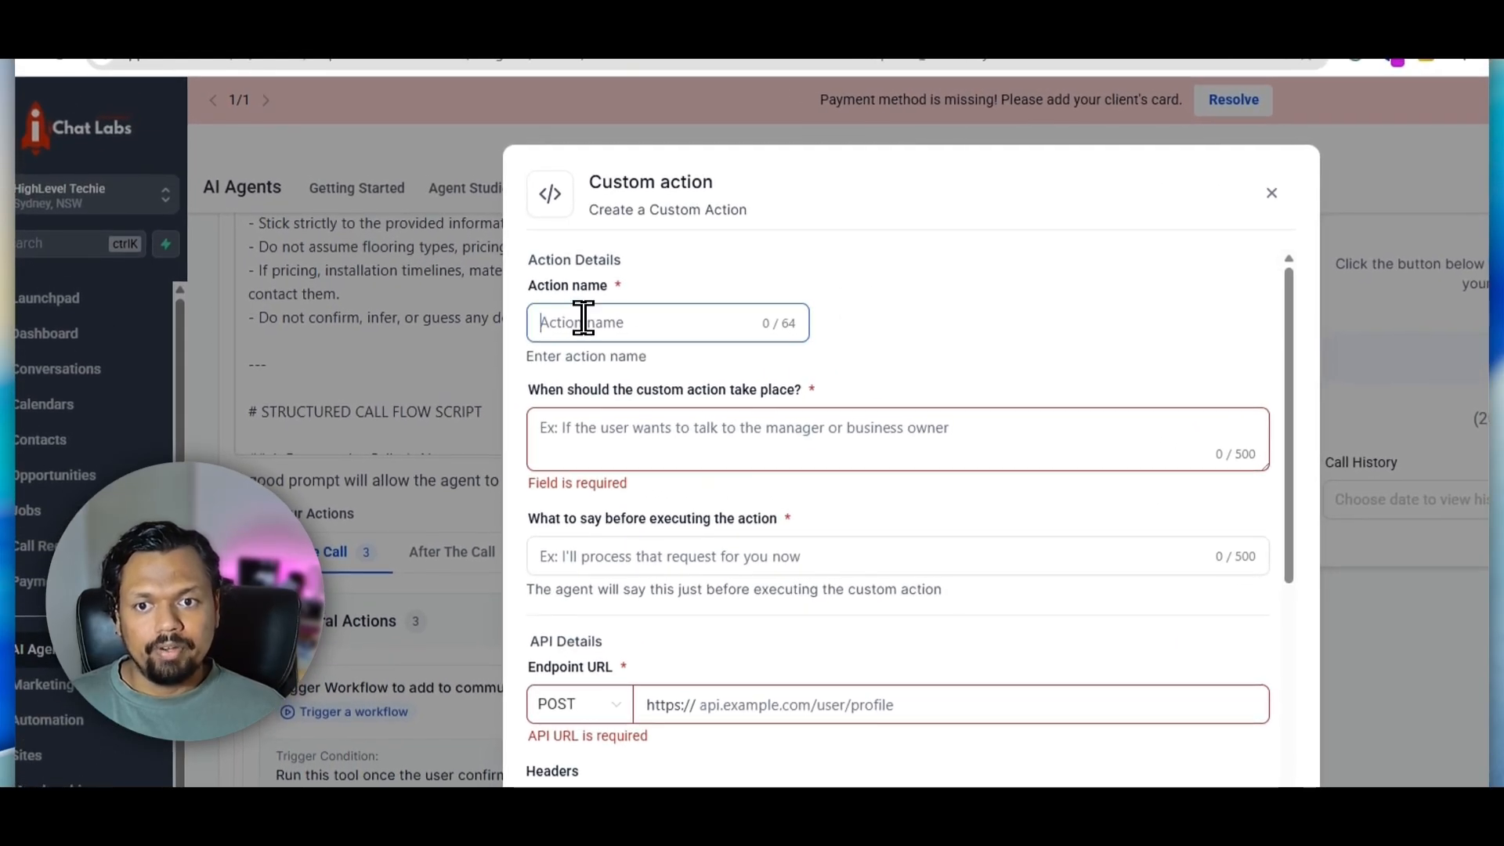
pyautogui.scroll(-3, 883, 301)
pyautogui.scroll(3, 756, 337)
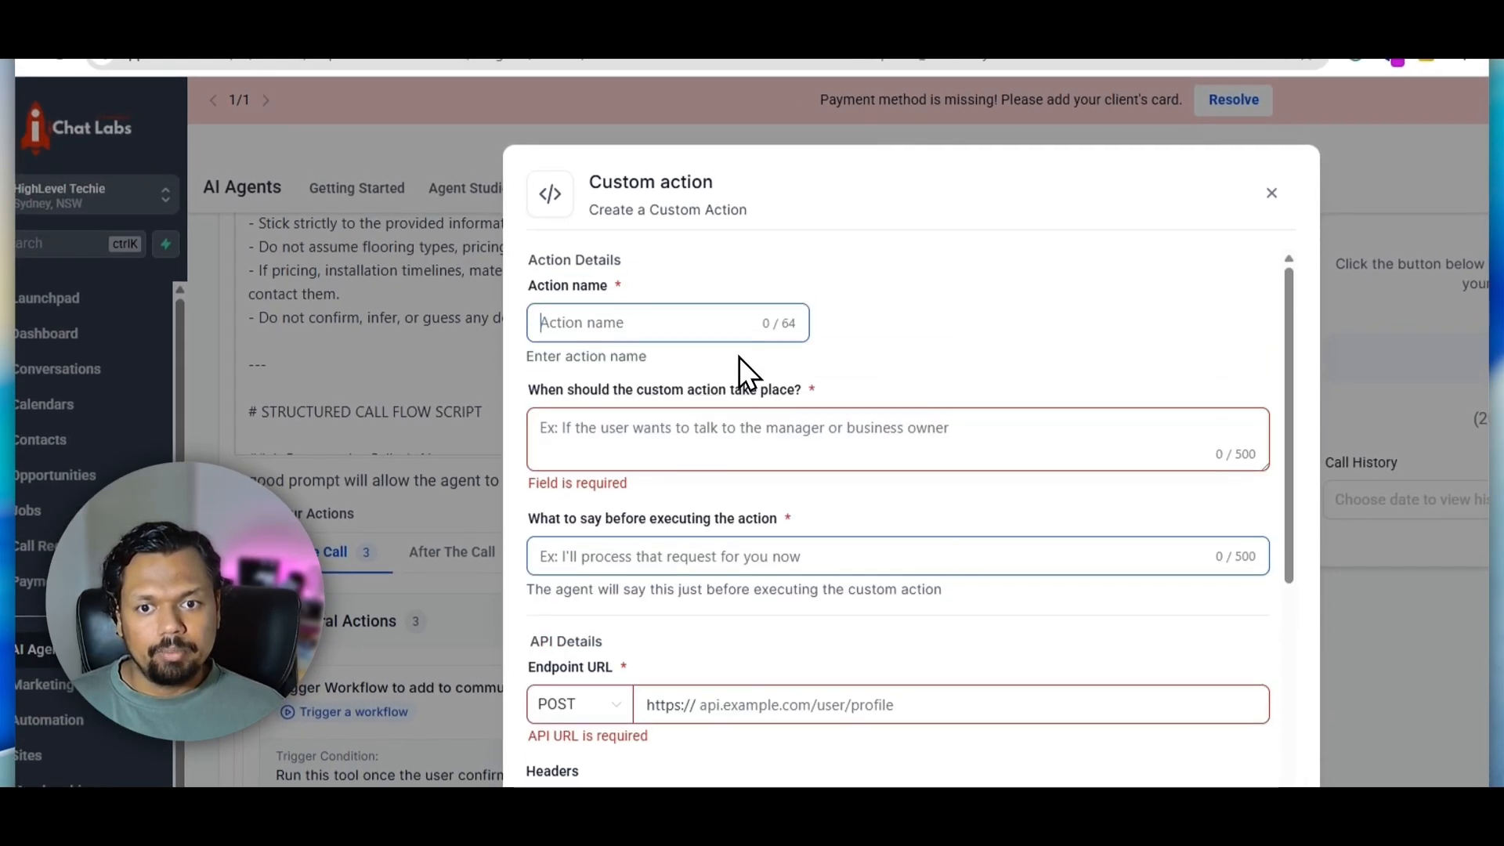
pyautogui.click(691, 442)
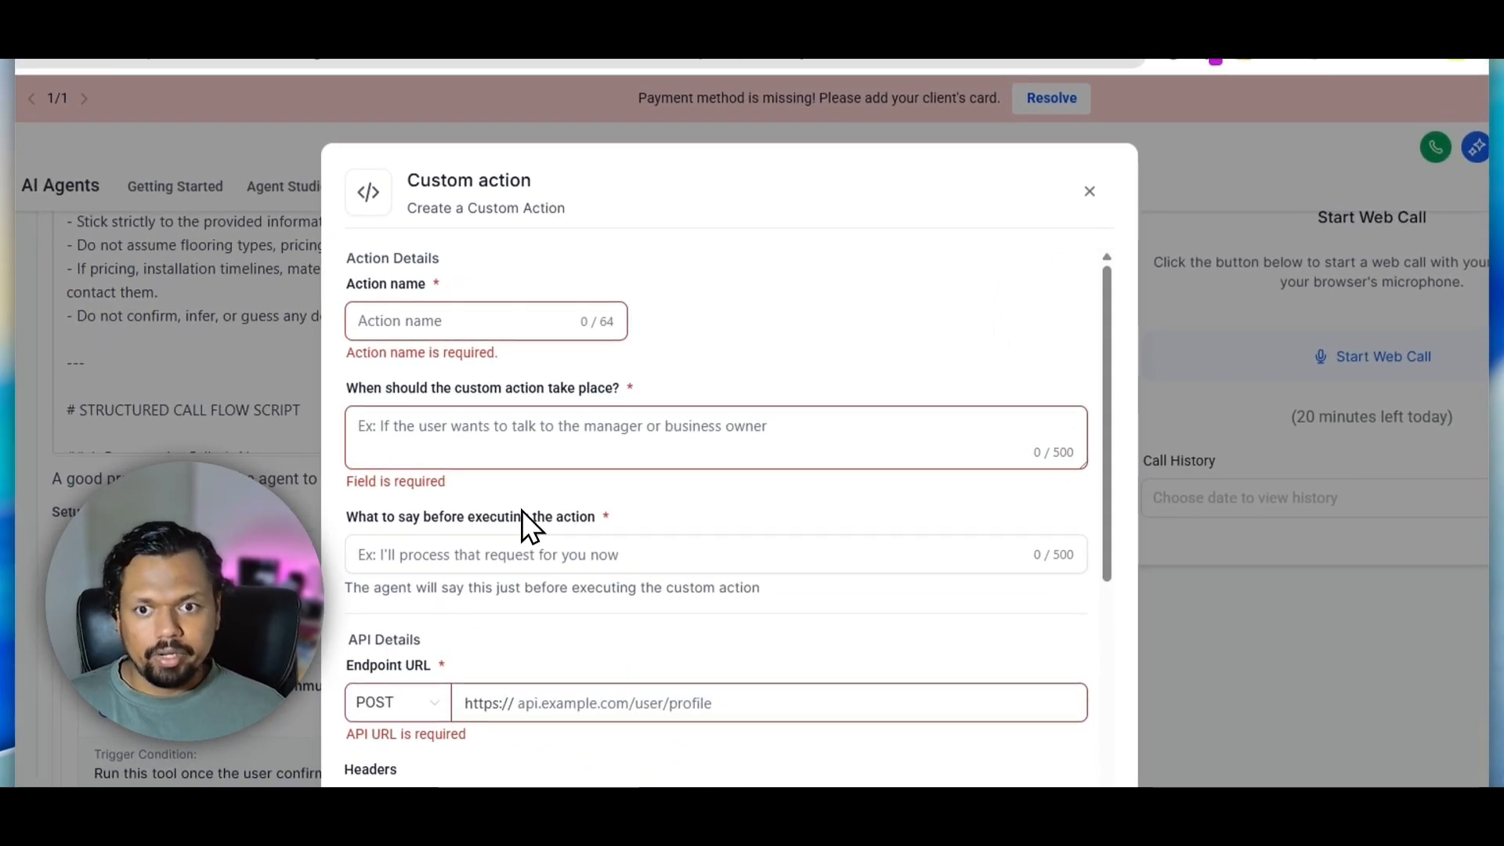
pyautogui.write('Posting ')
pyautogui.write('Data to a webhook')
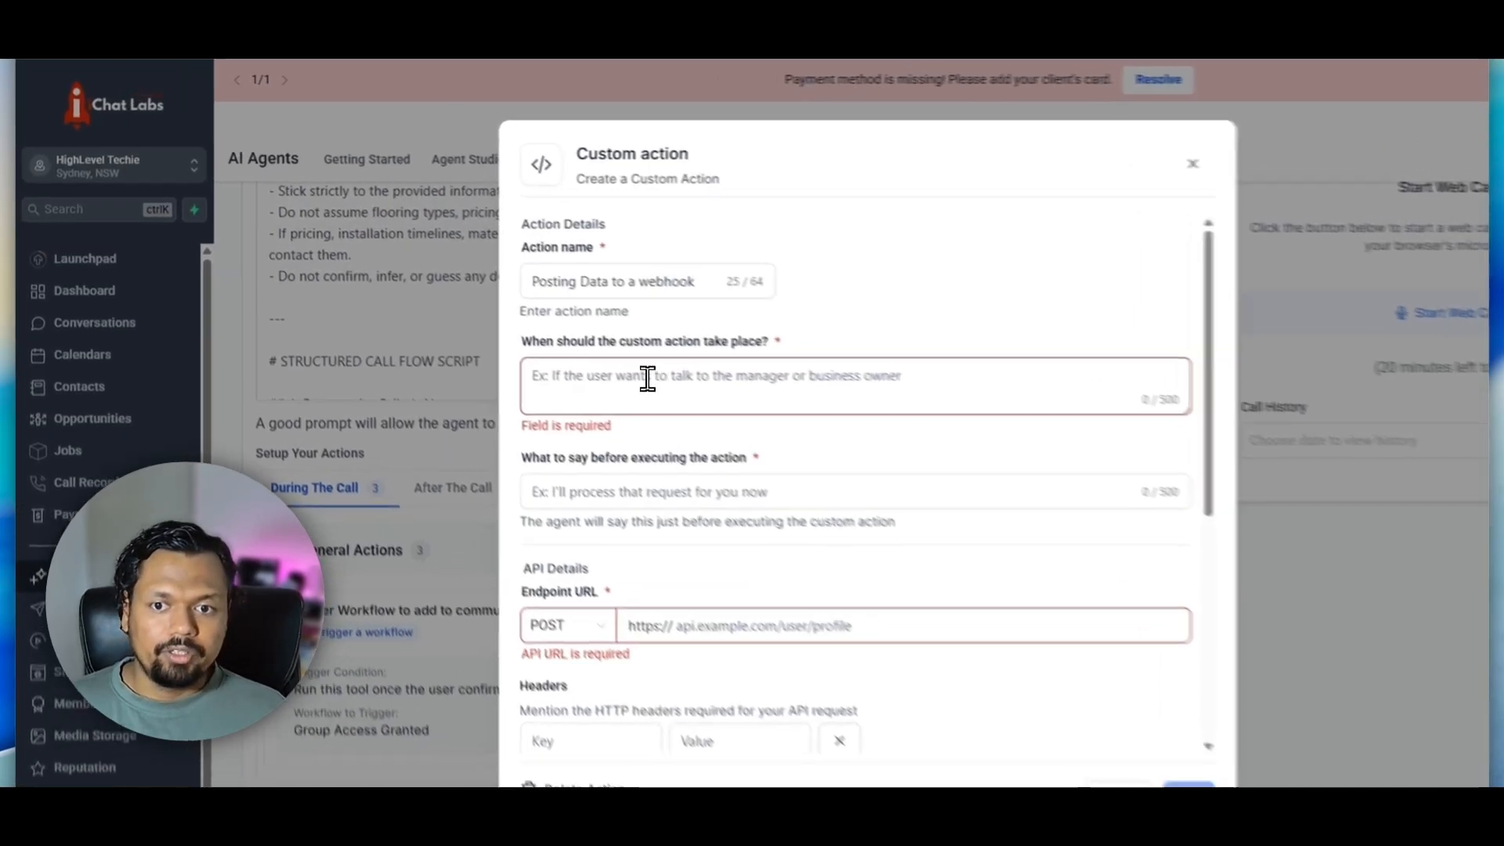
# Set the condition for when the custom action takes place to "When the user is ready to give a password"
pyautogui.click(707, 414)
pyautogui.write('When the user s')
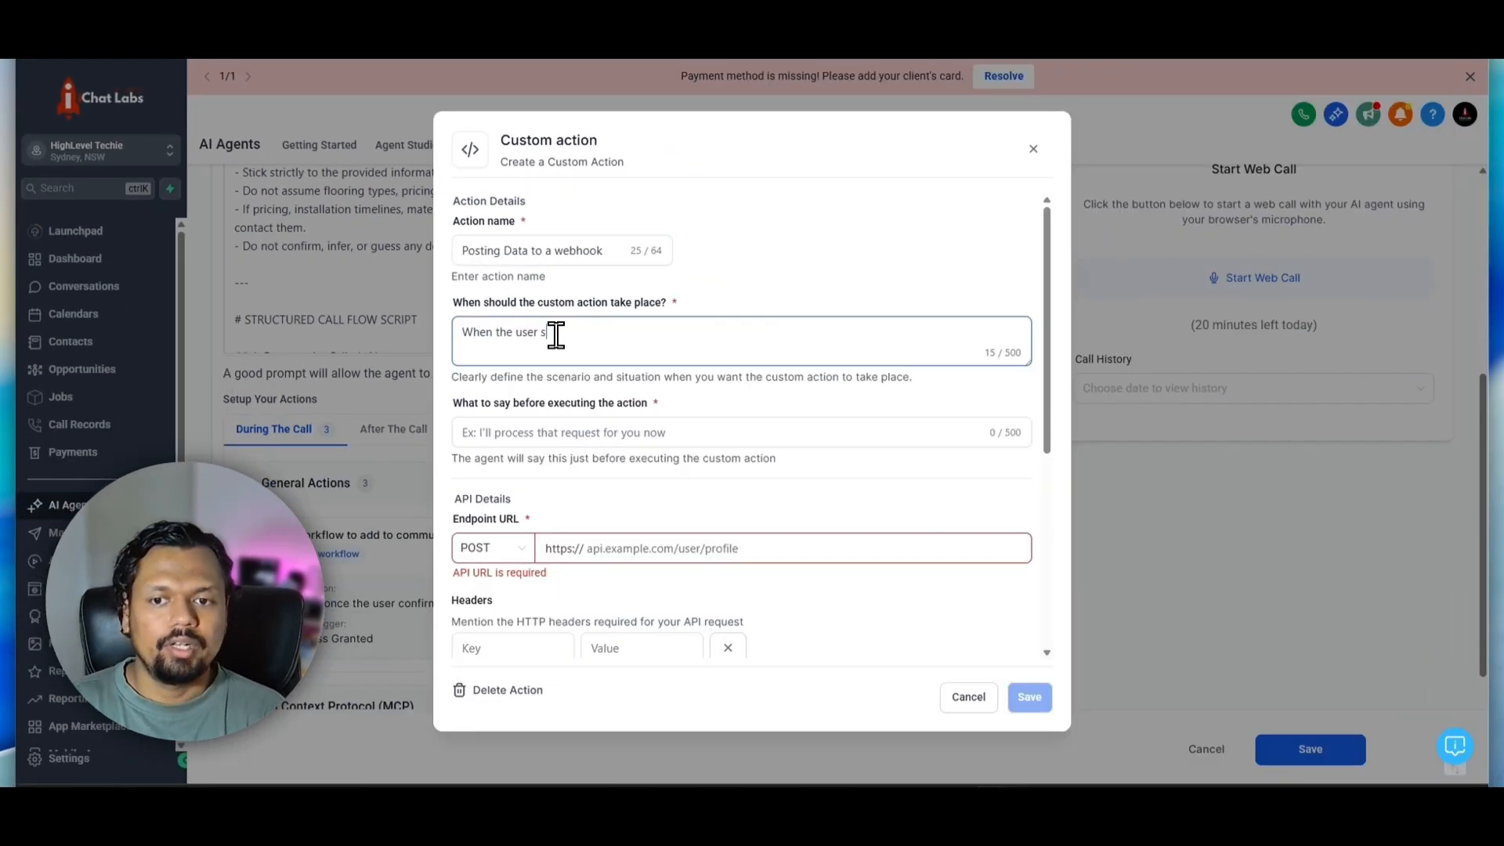
pyautogui.press('BackSpace')
pyautogui.write('is r')
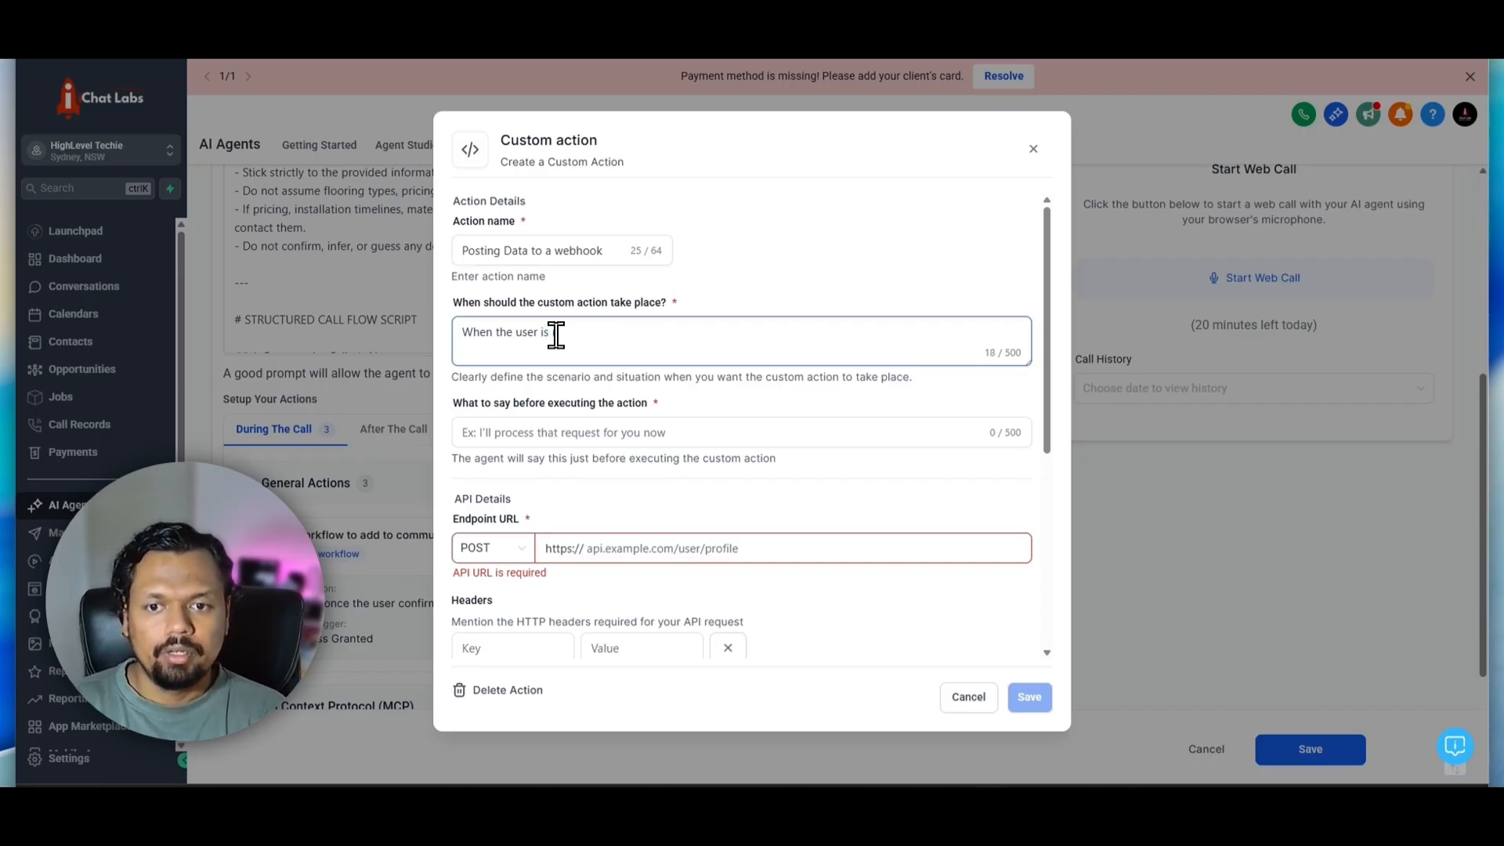
pyautogui.write('eady to ')
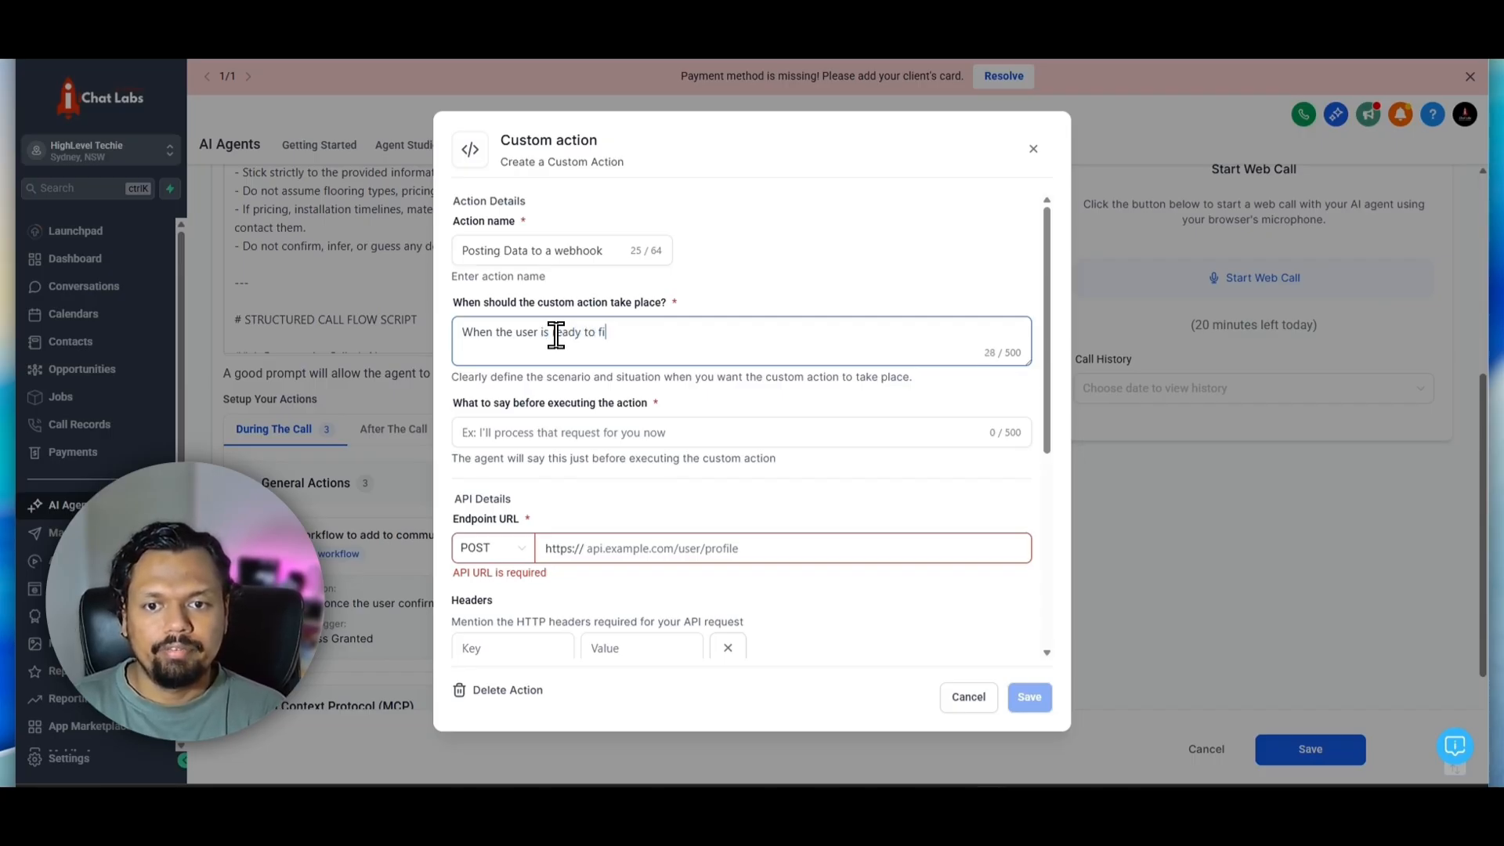
pyautogui.write('give a password')
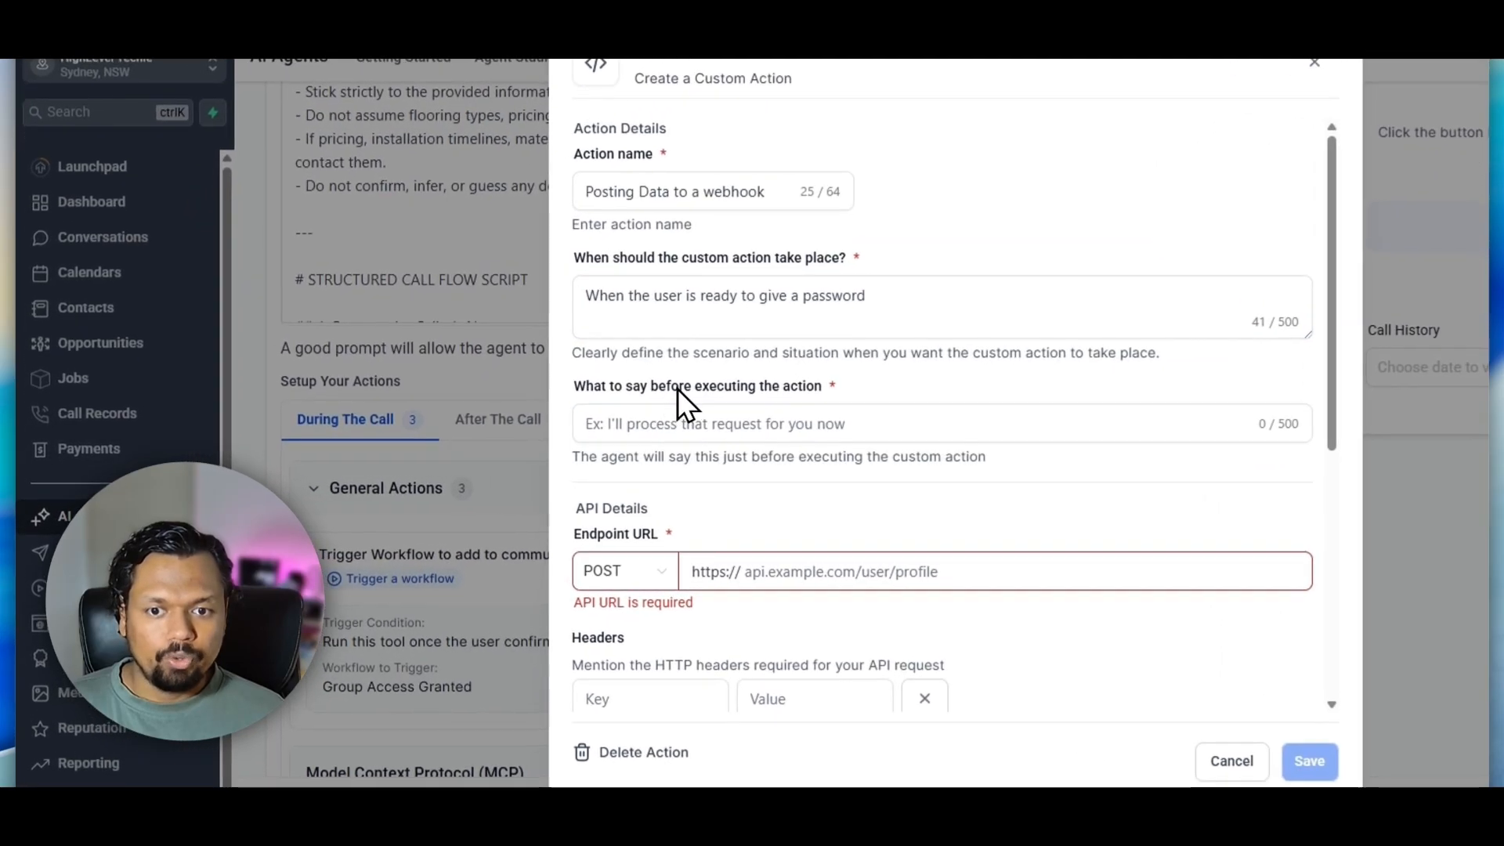
# Set what the agent says before executing the action to "I am sending your password now."
pyautogui.click(730, 423)
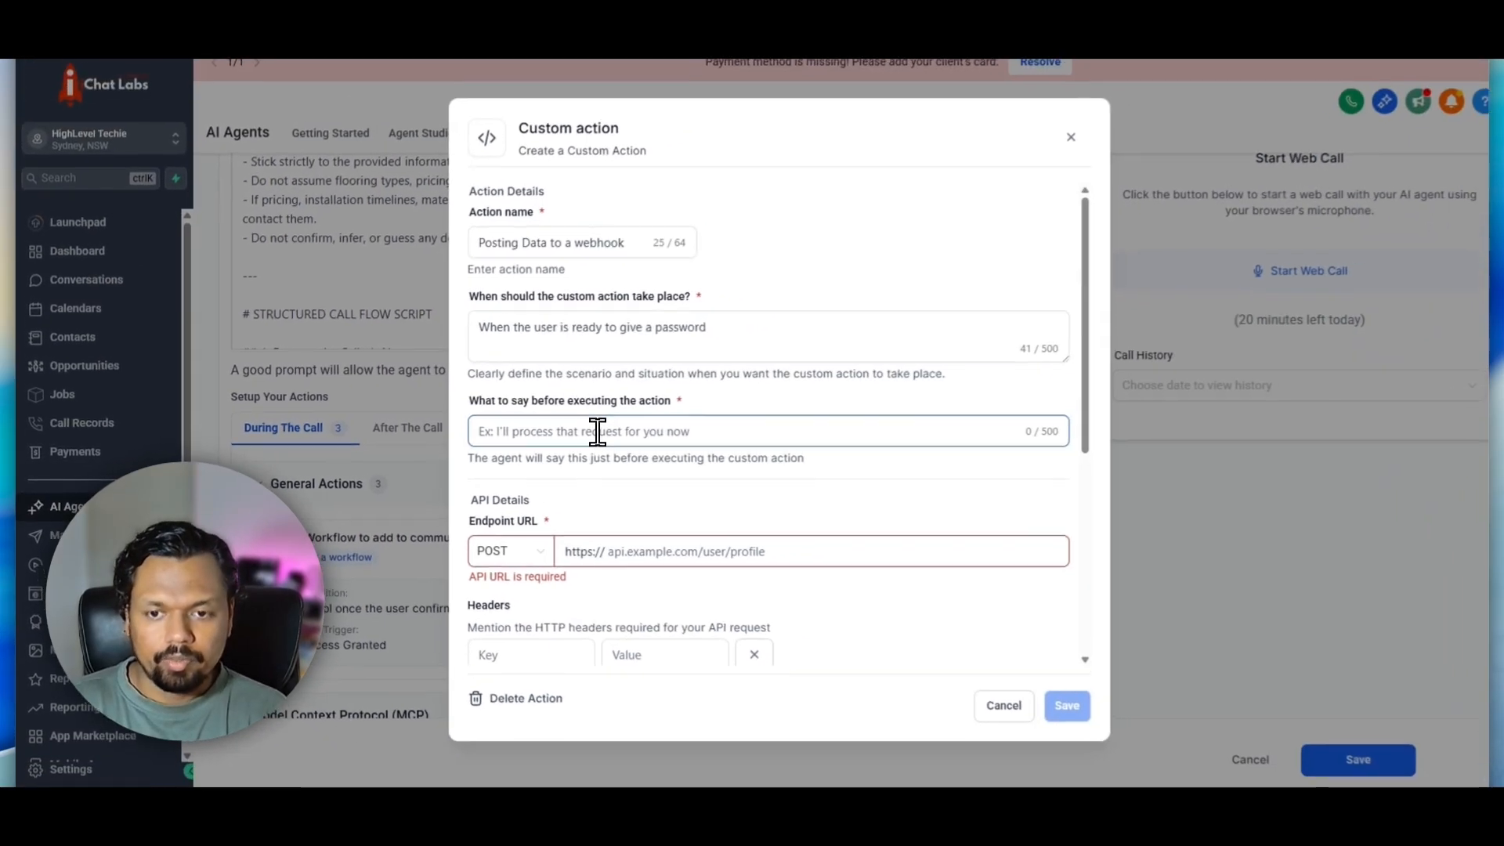
pyautogui.write('I am sending yur')
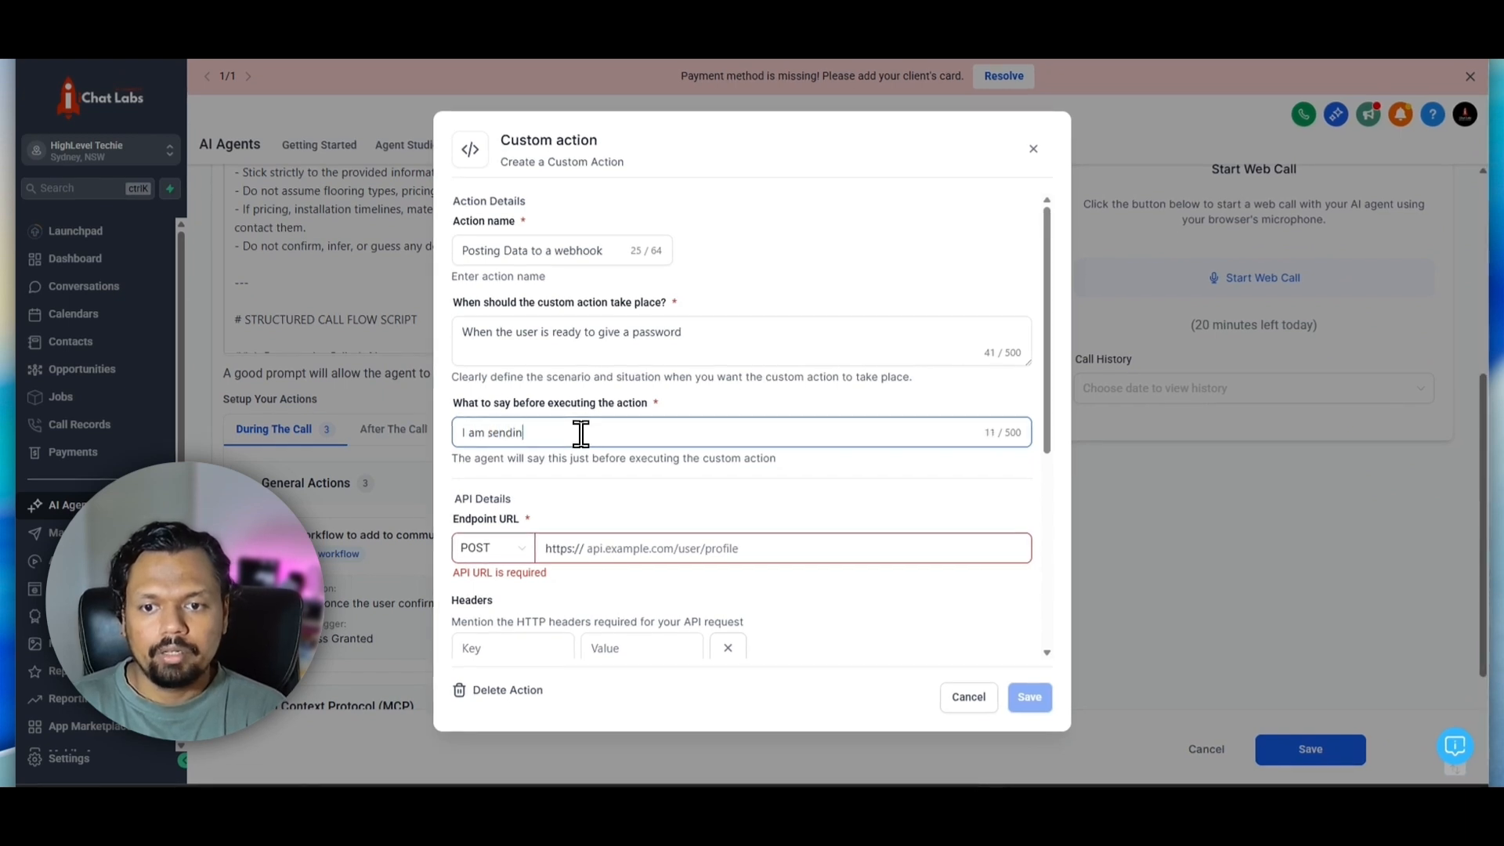
pyautogui.press('BackSpace')
pyautogui.press('BackSpace')
pyautogui.press('BackSpace')
pyautogui.write('our ')
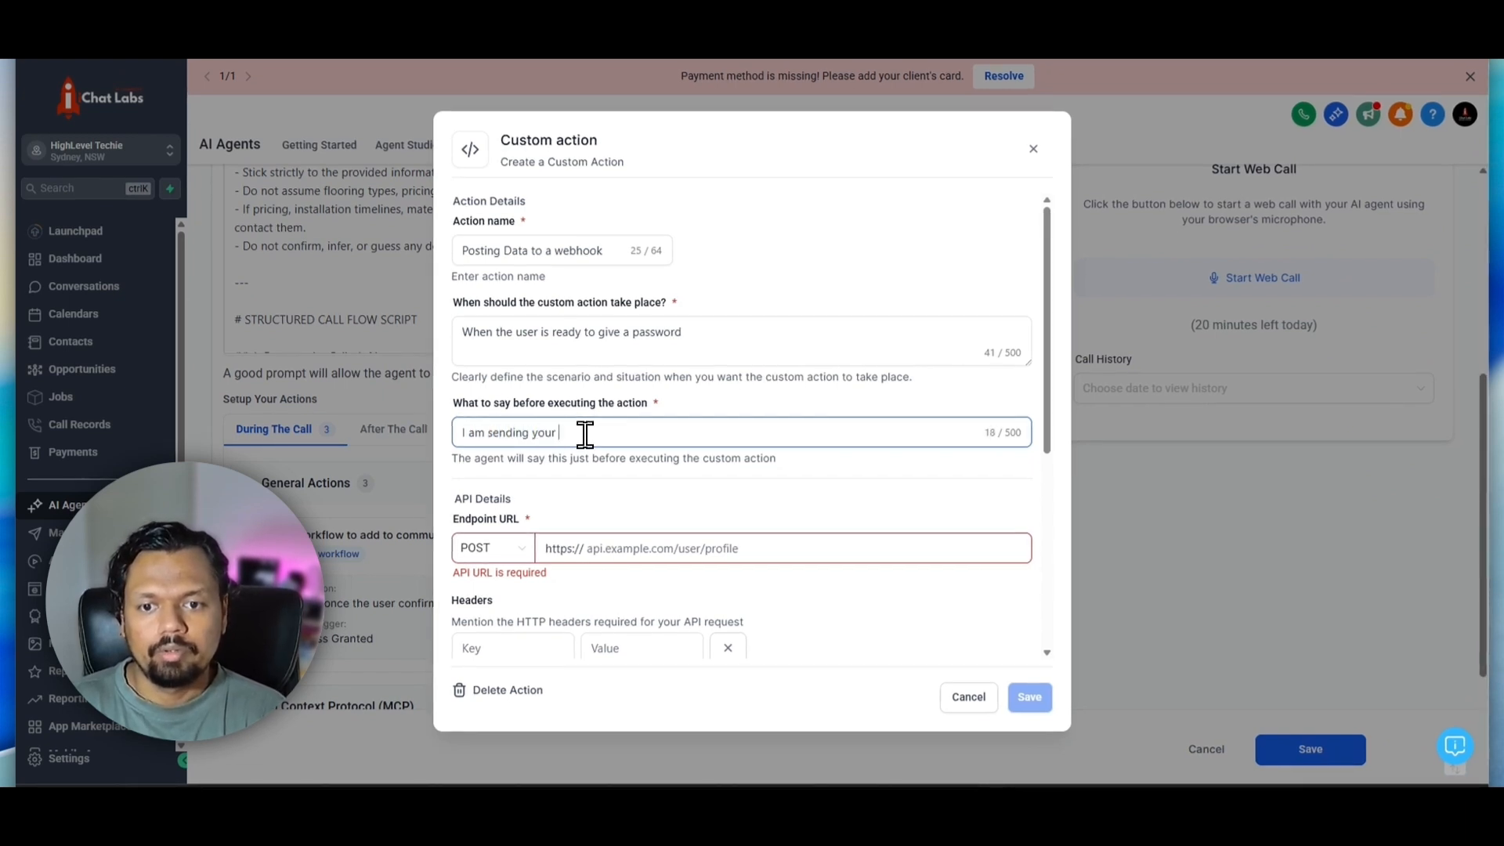
pyautogui.write('password')
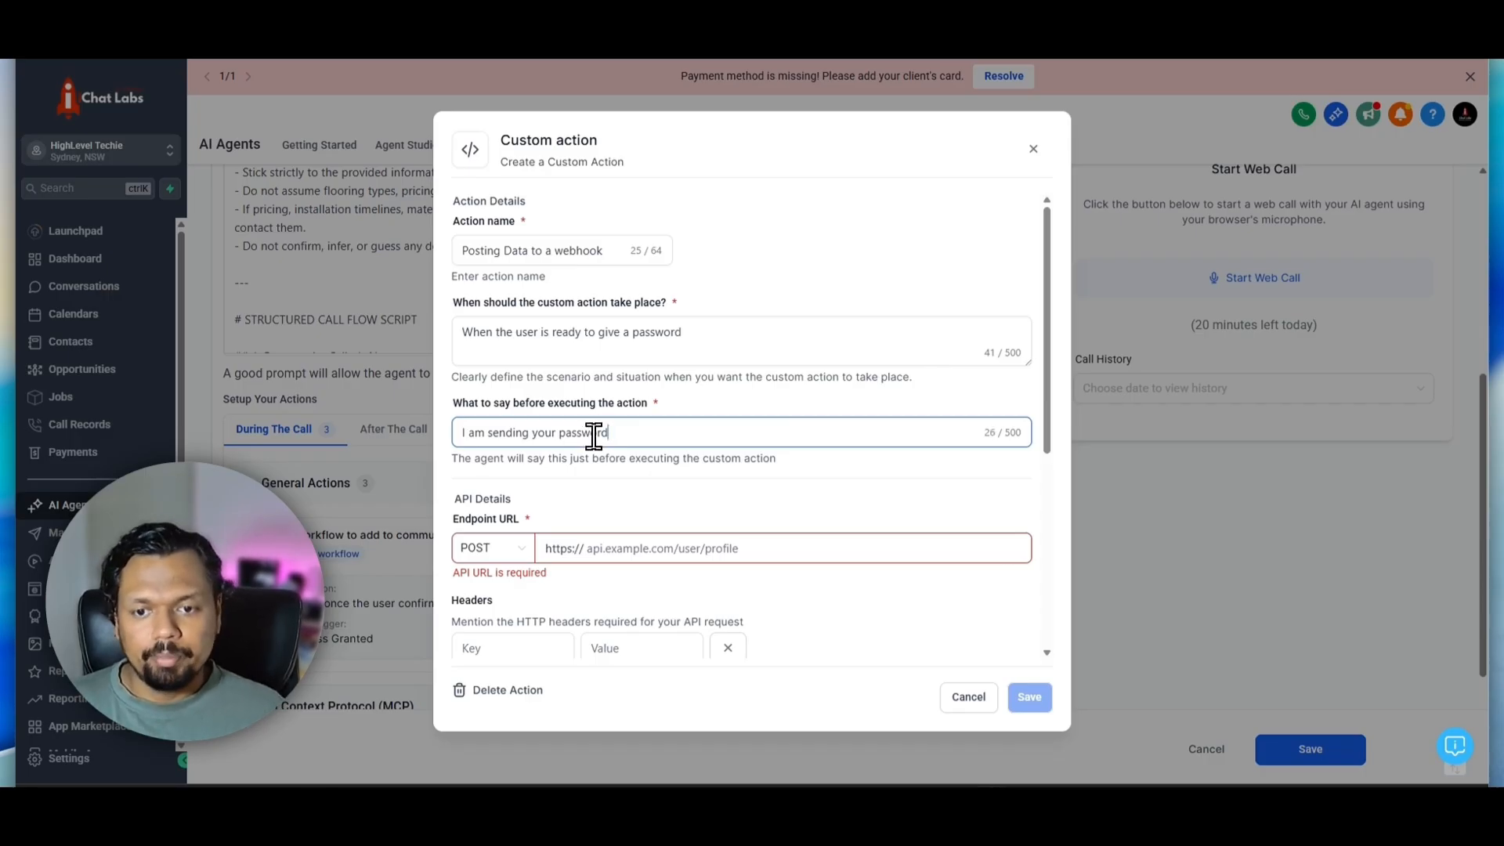
pyautogui.write(' now.')
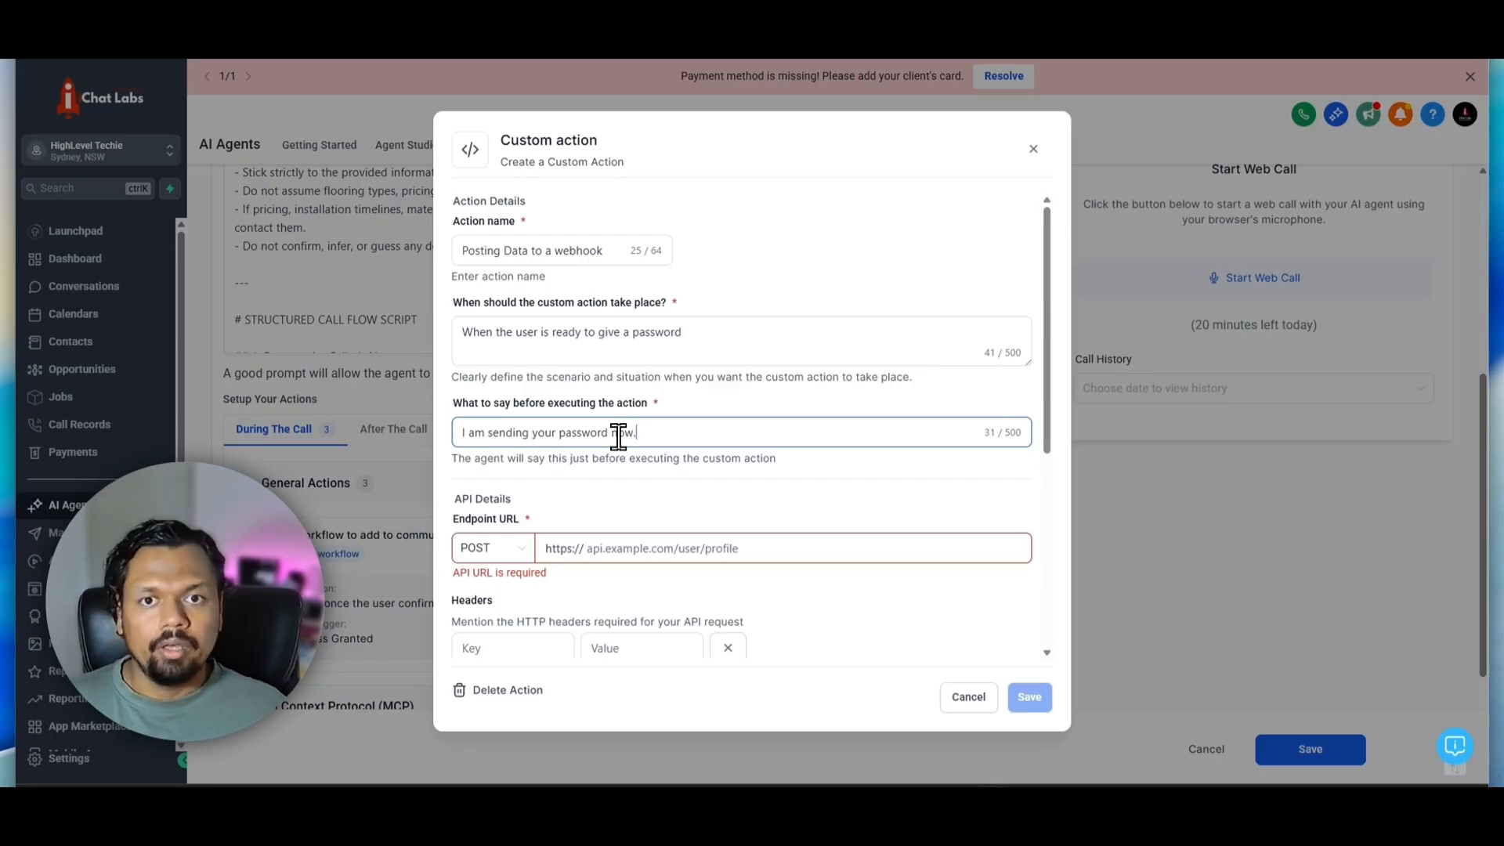
# Review the custom action's spoken message and its endpoint URL, headers, authentication and parameters sections
pyautogui.click(593, 456)
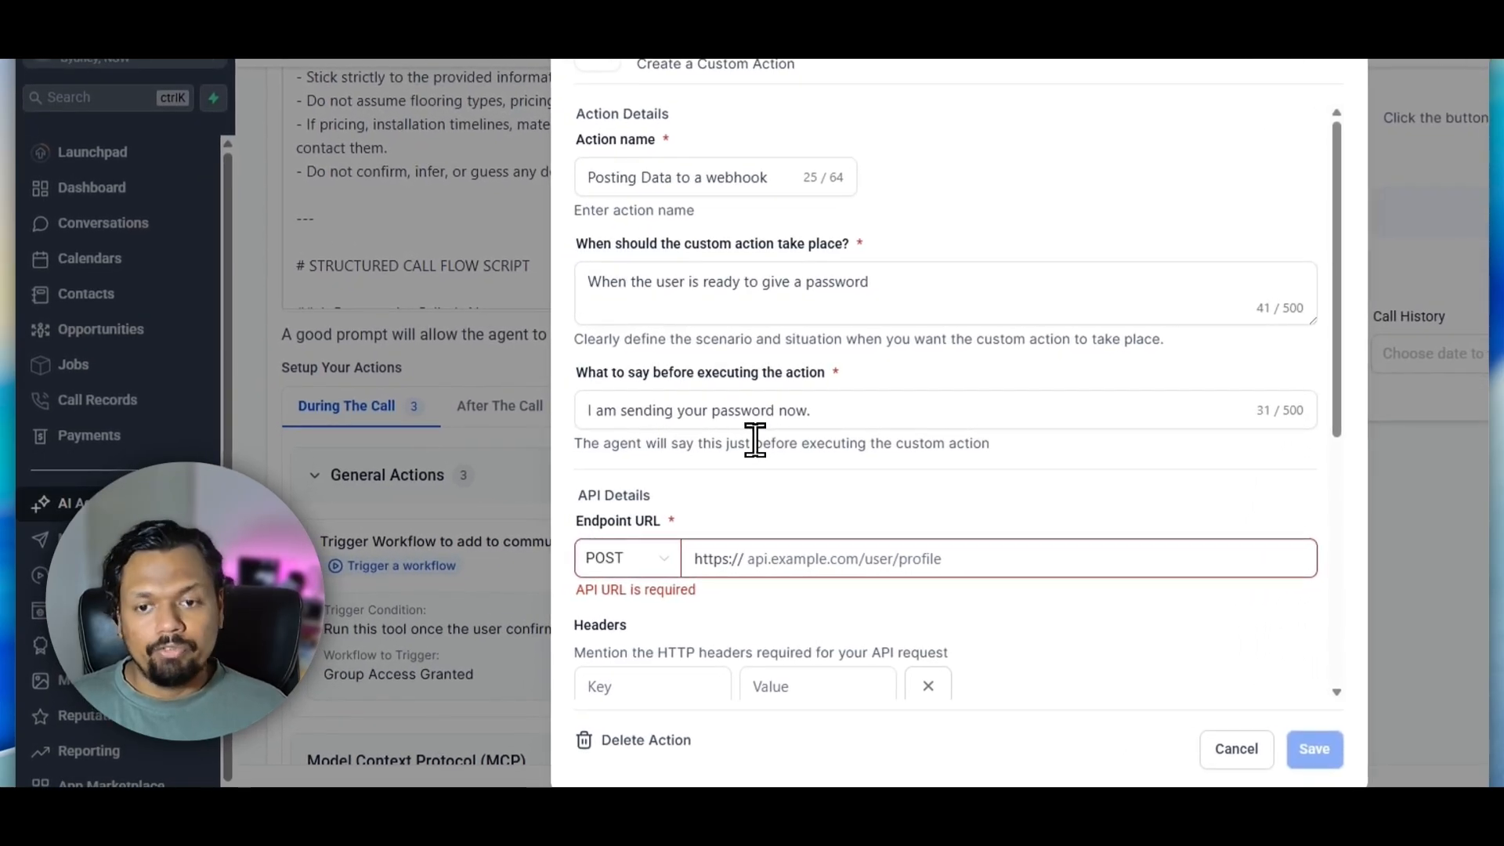
pyautogui.moveTo(833, 409); pyautogui.dragTo(817, 369)
pyautogui.click(818, 369)
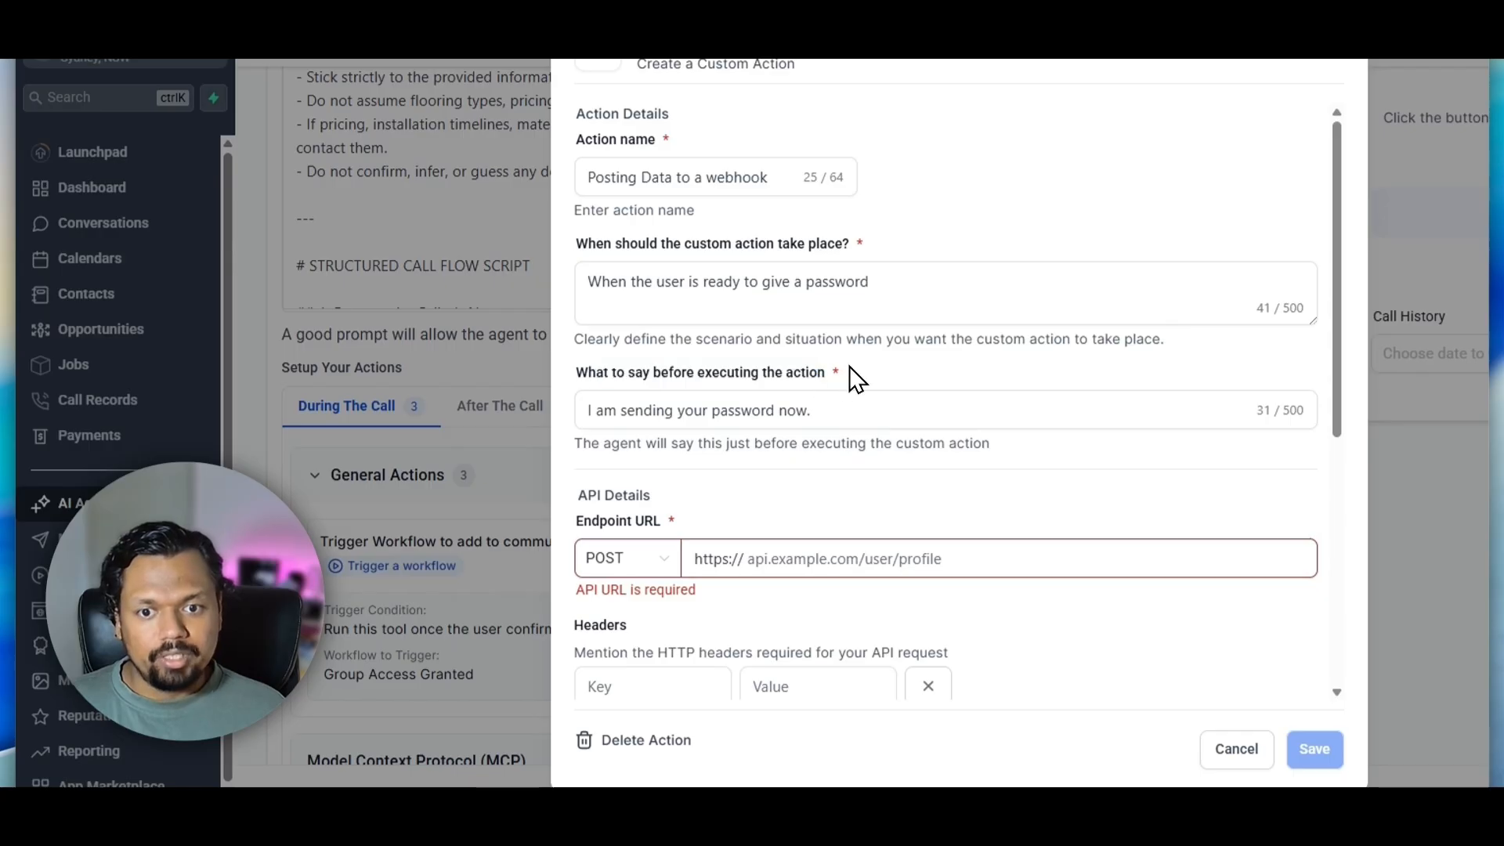
pyautogui.click(870, 406)
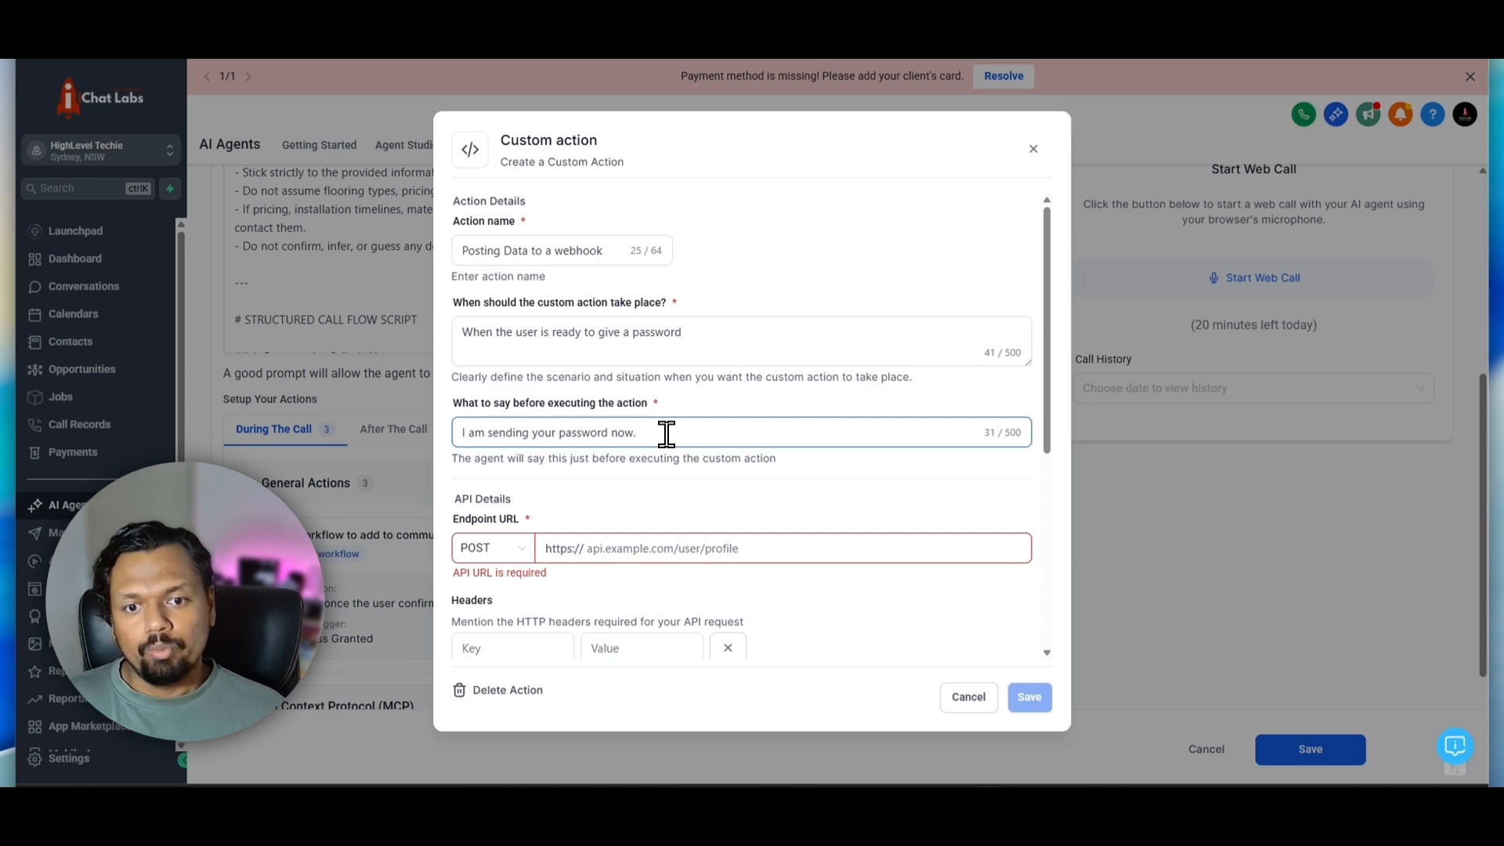
pyautogui.moveTo(662, 435); pyautogui.dragTo(390, 422)
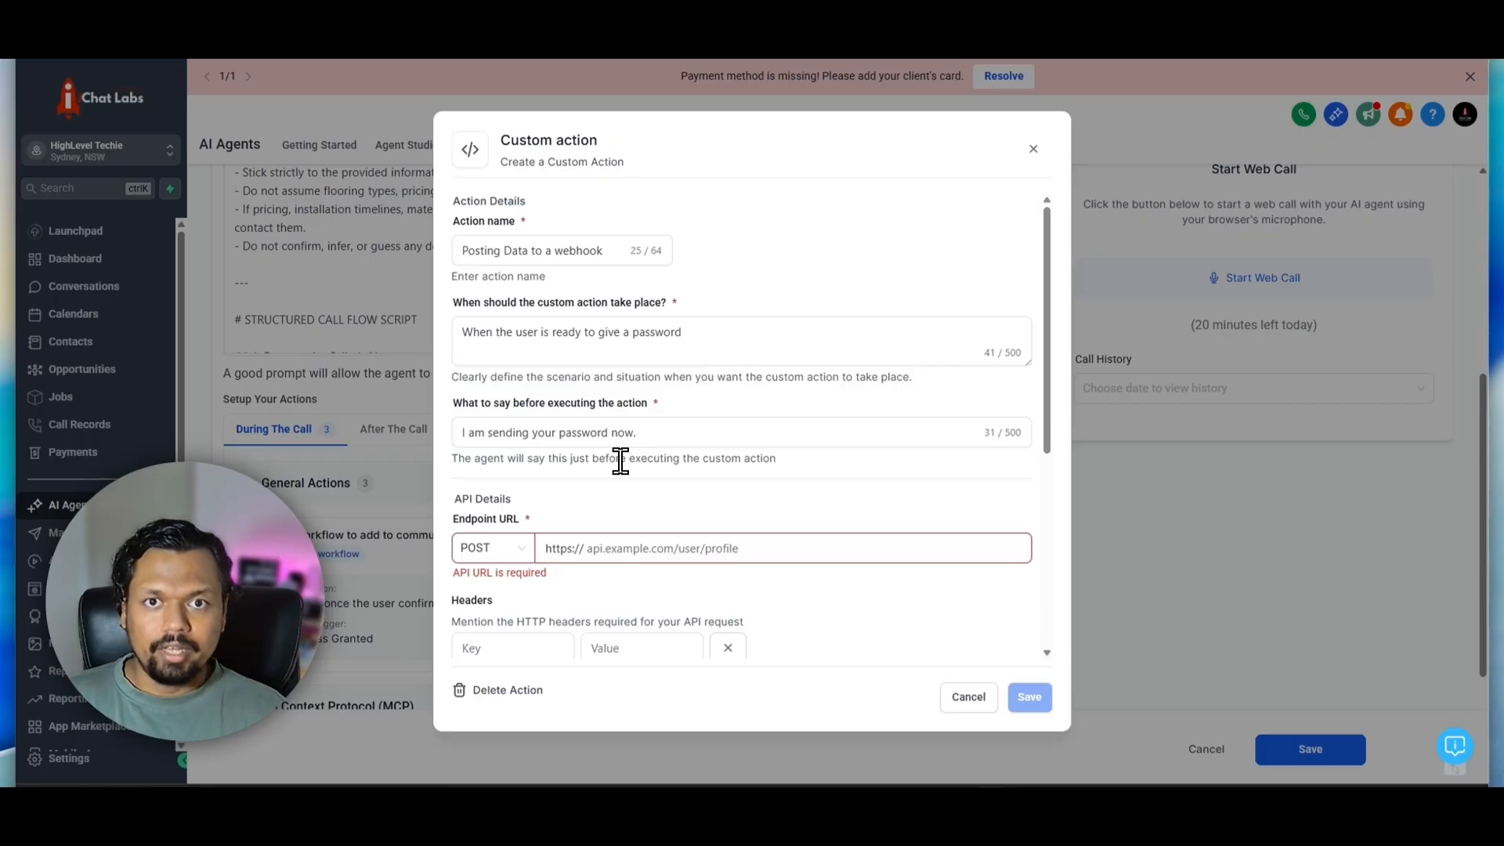
pyautogui.tripleClick(538, 441)
pyautogui.click(585, 440)
pyautogui.moveTo(667, 431); pyautogui.dragTo(433, 429)
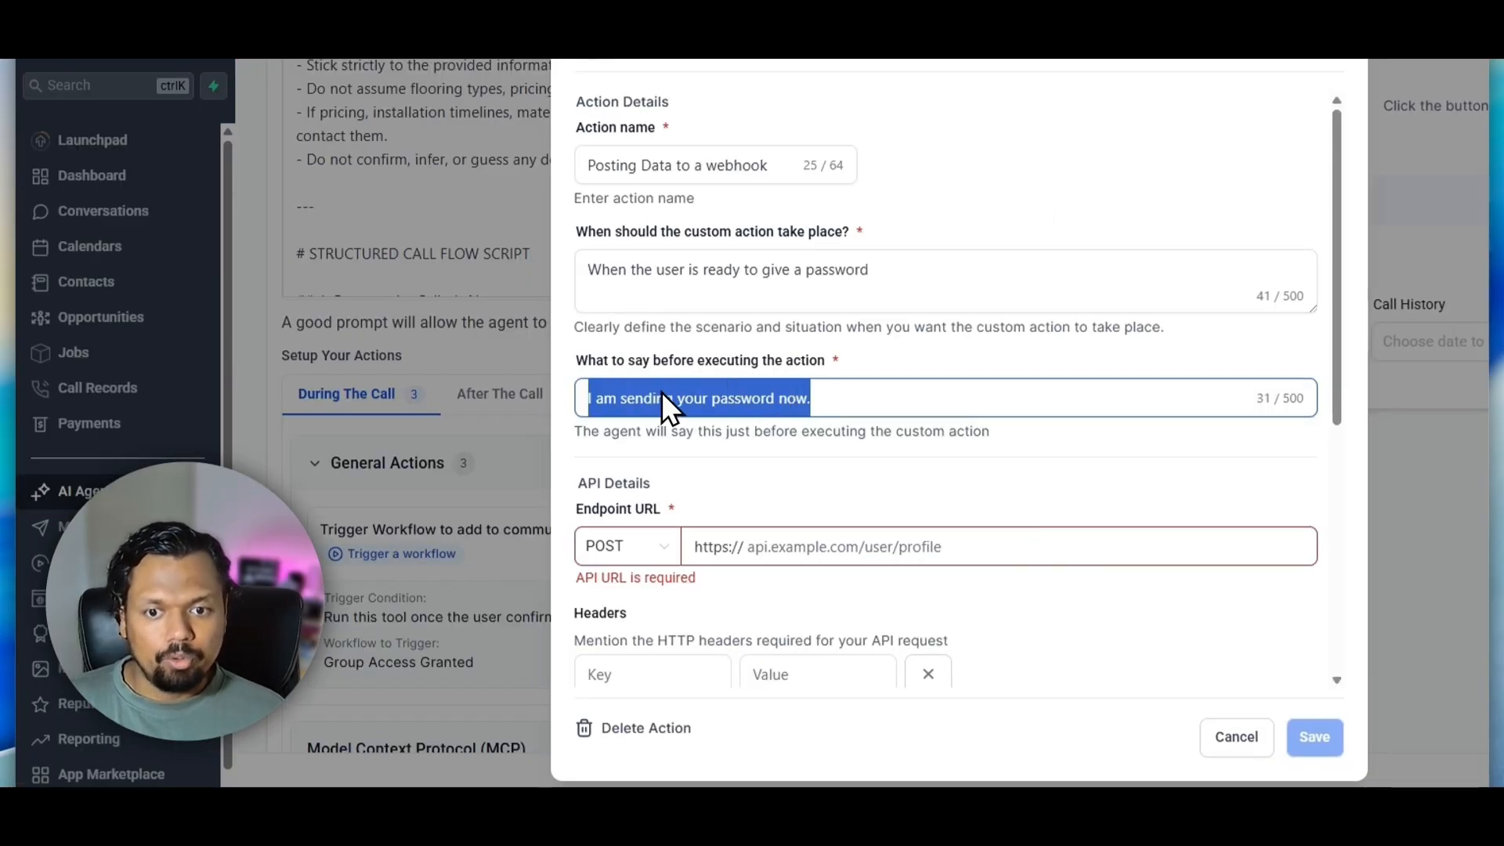
pyautogui.click(824, 404)
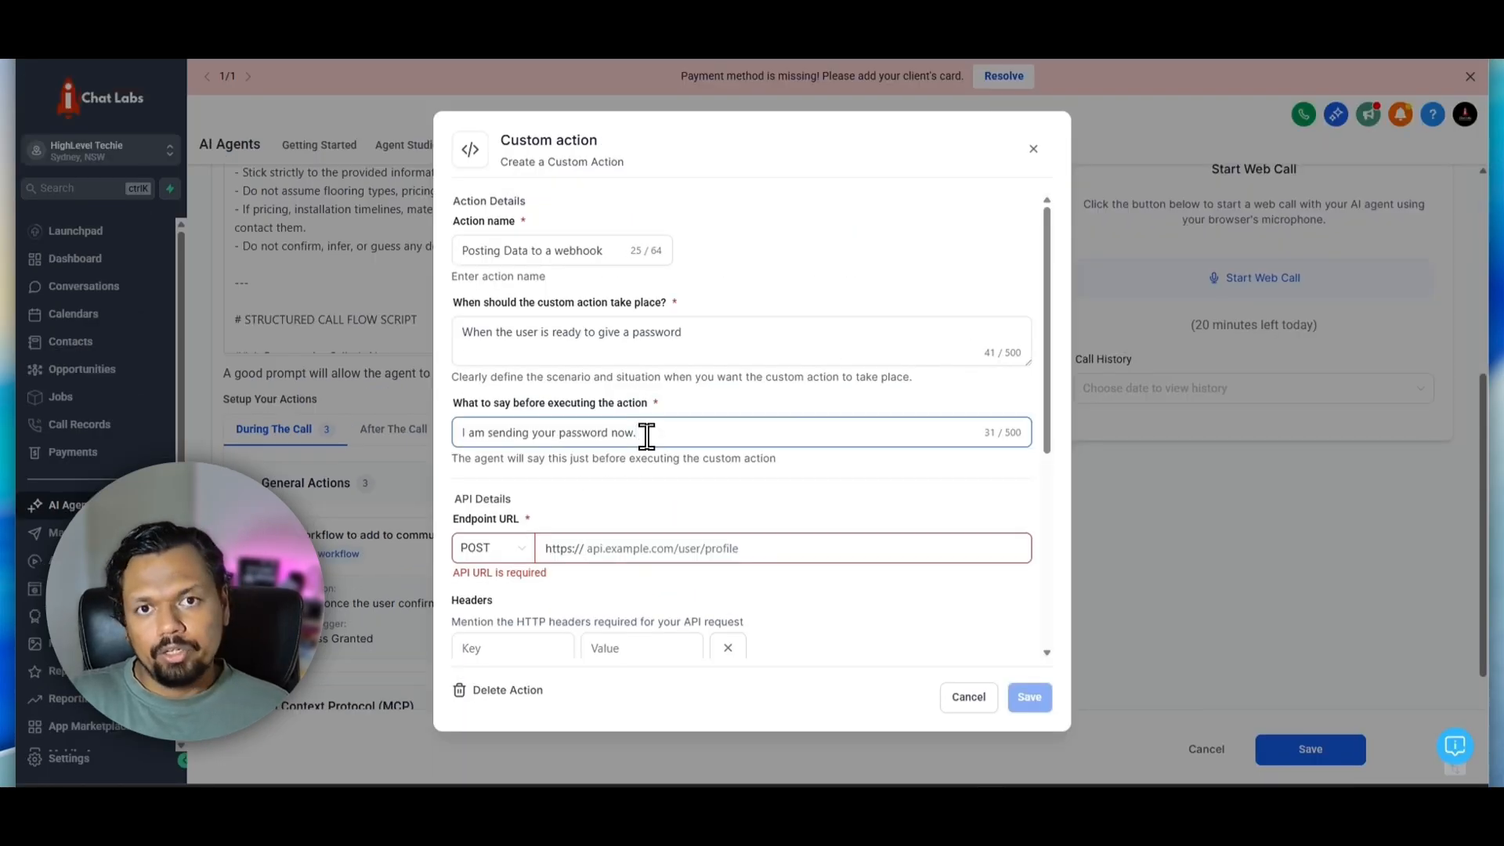
pyautogui.scroll(-1, 654, 467)
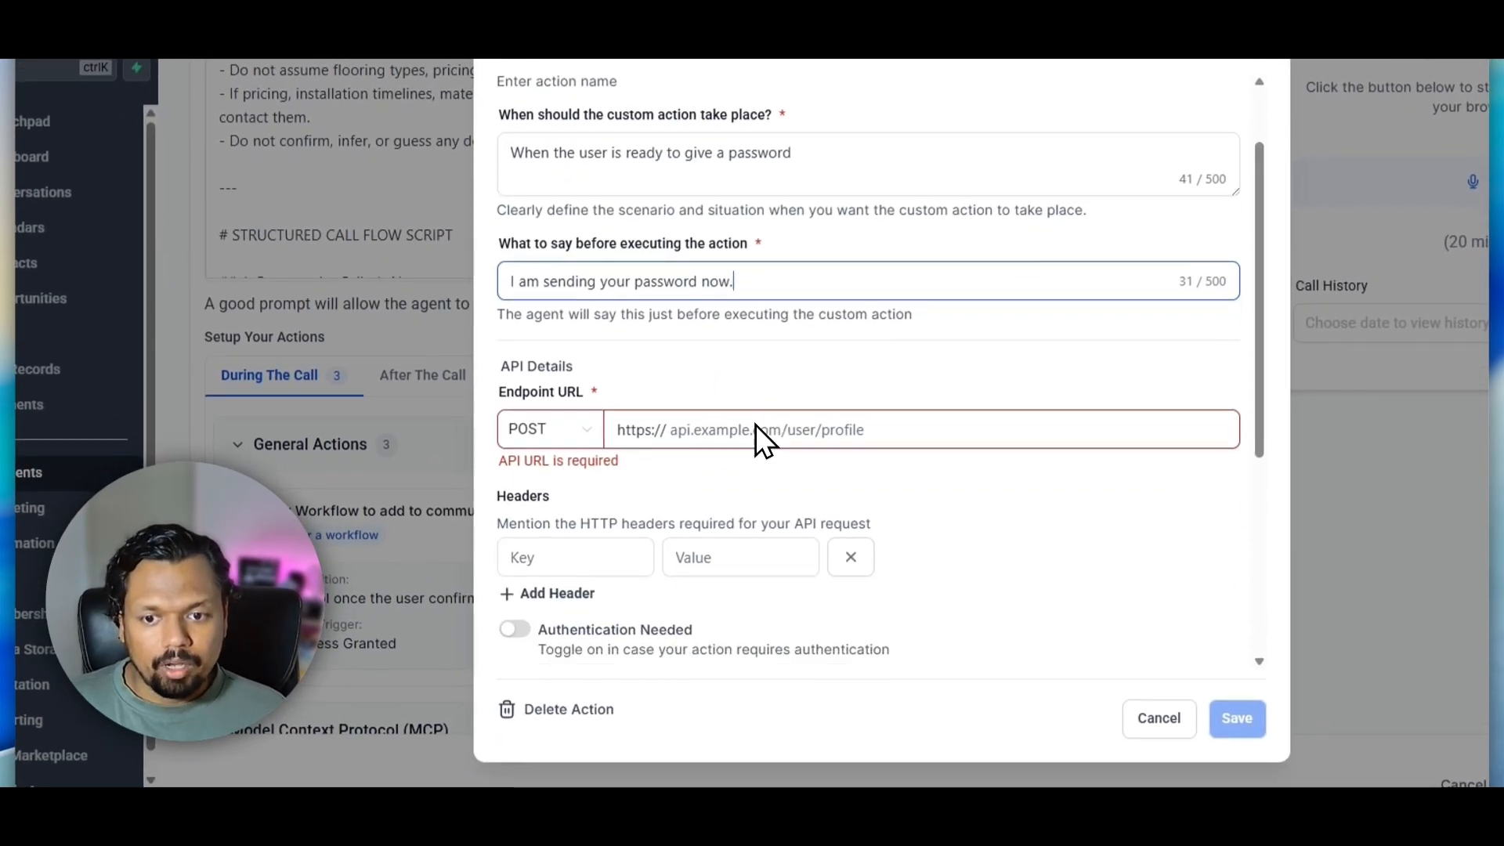
pyautogui.scroll(-1, 755, 424)
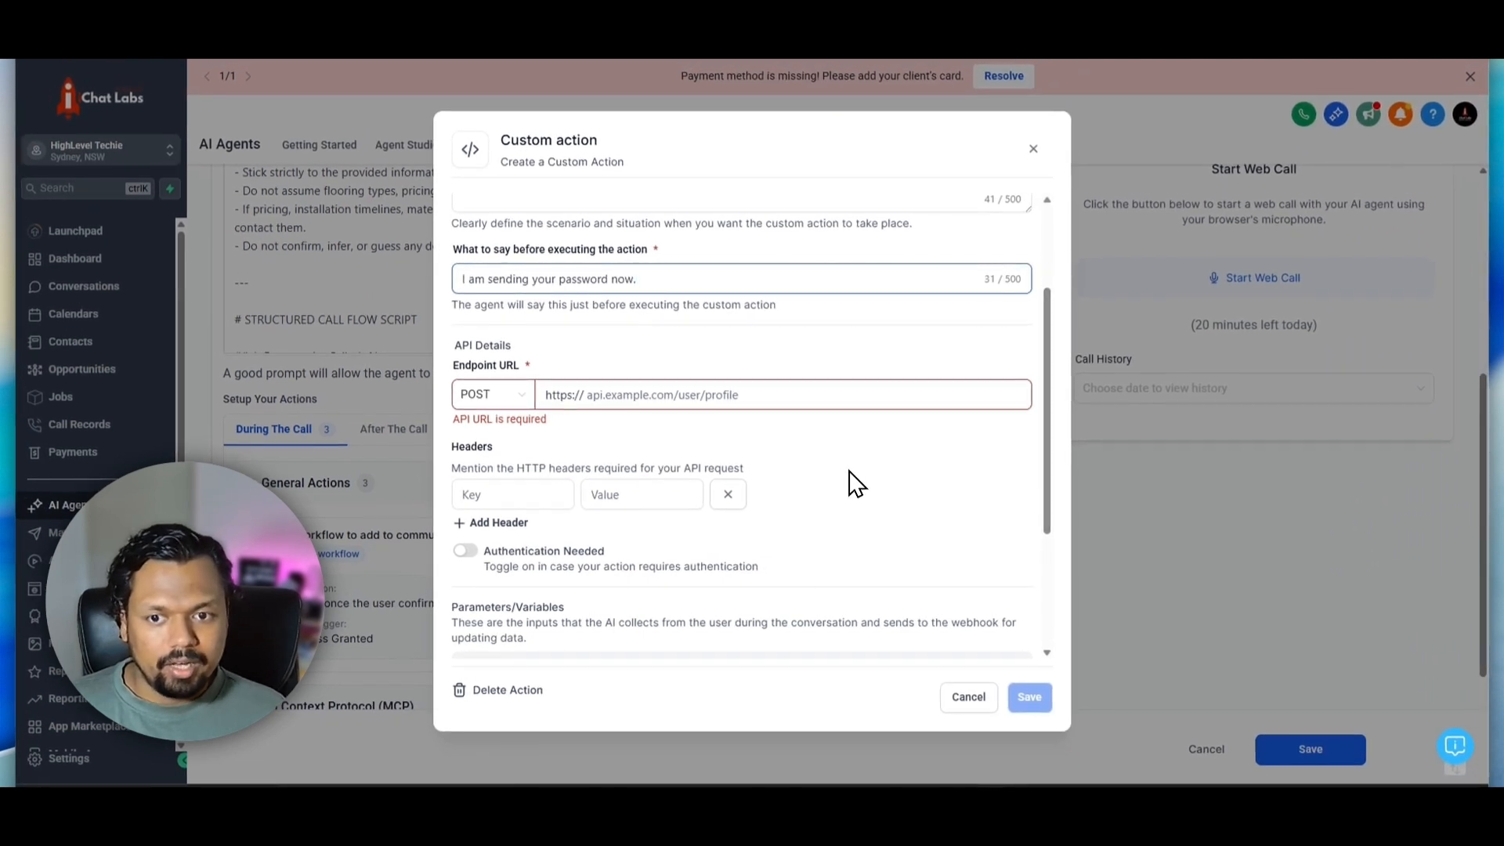
pyautogui.scroll(-1, 857, 489)
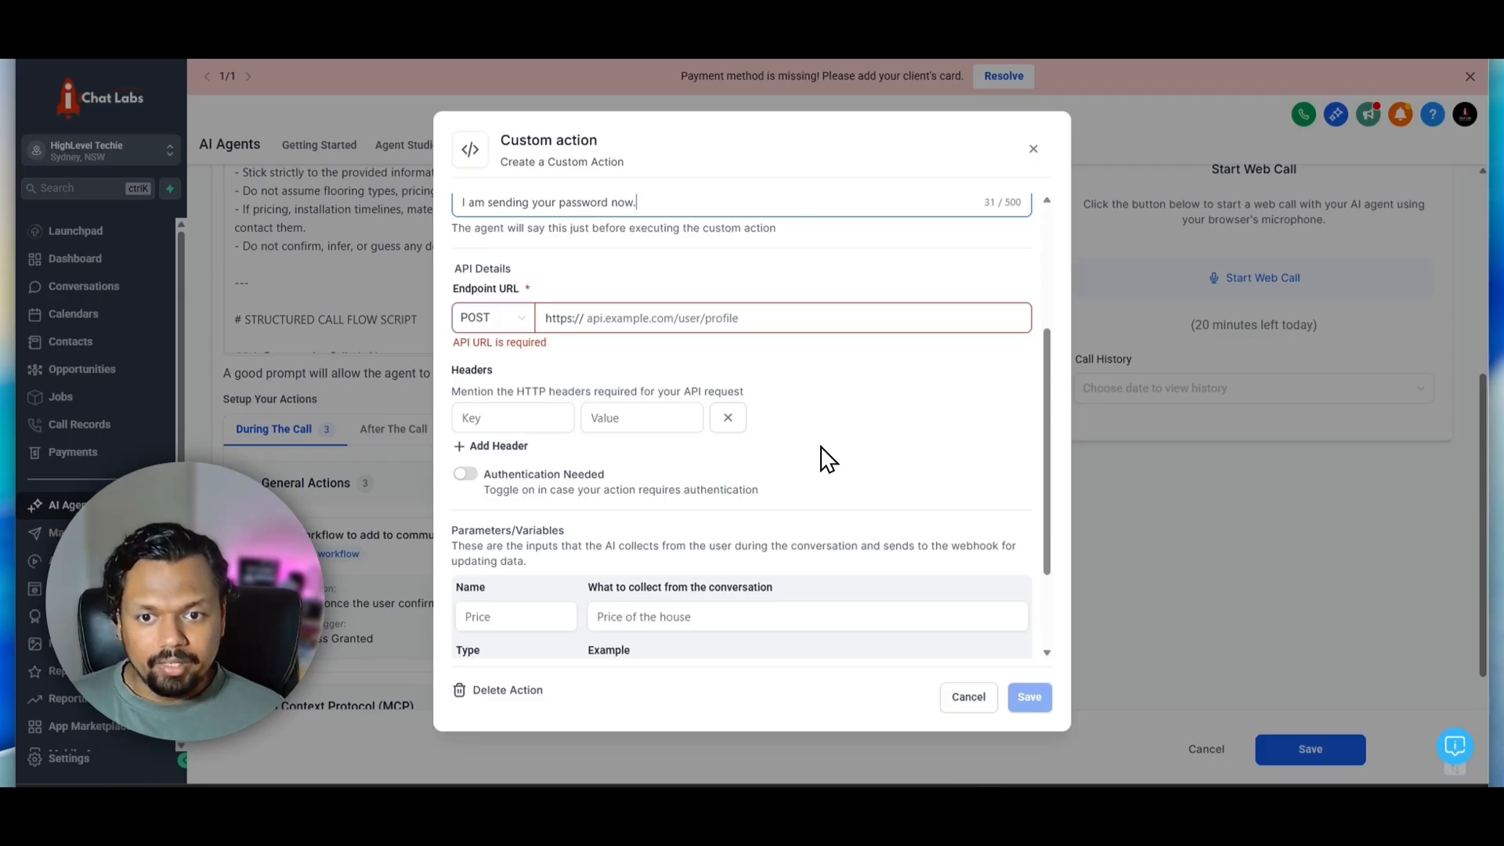
pyautogui.click(493, 280)
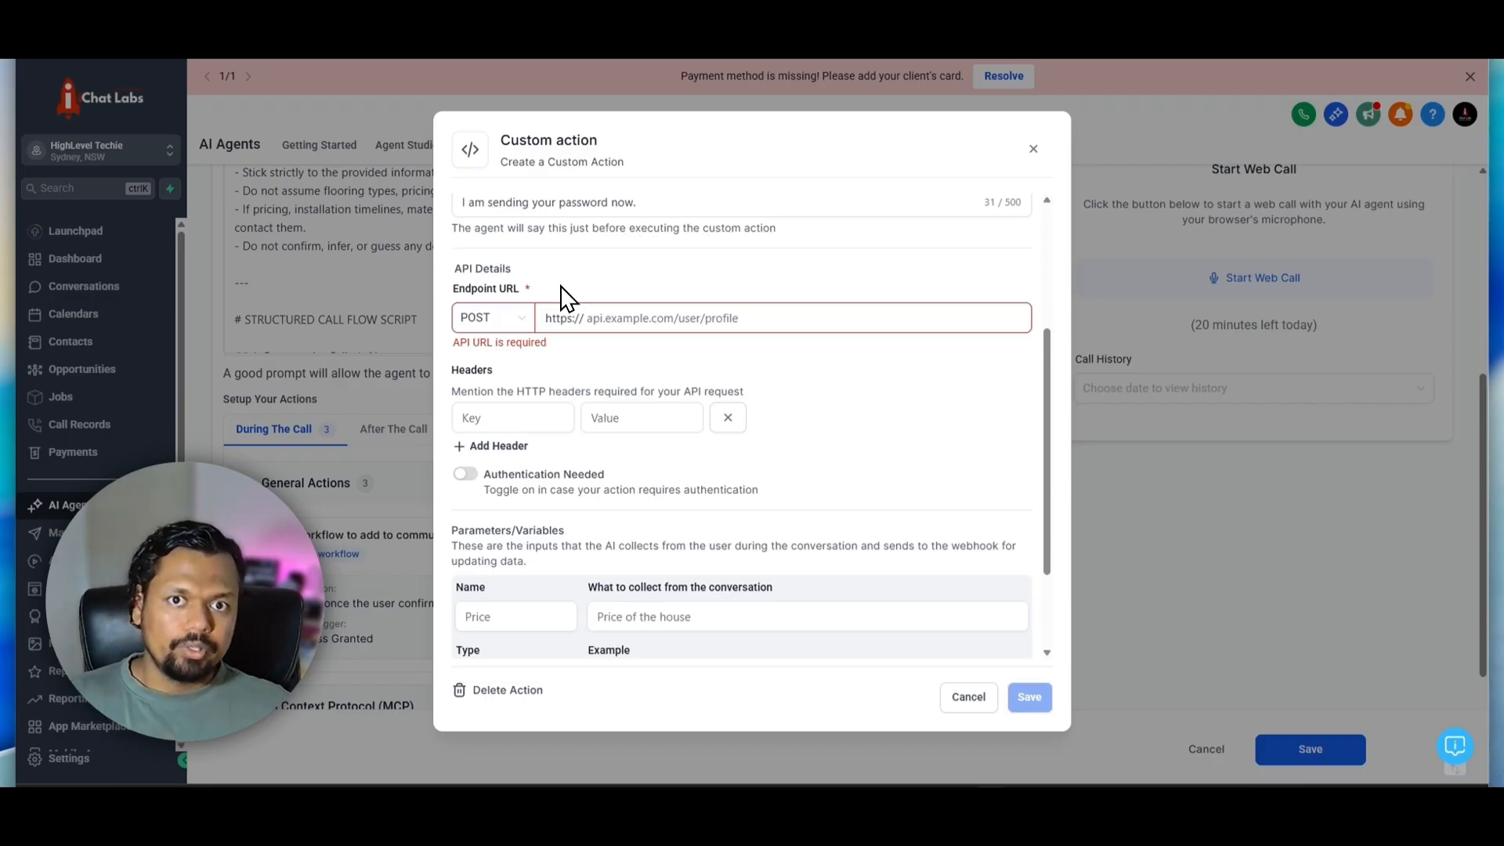
pyautogui.click(565, 319)
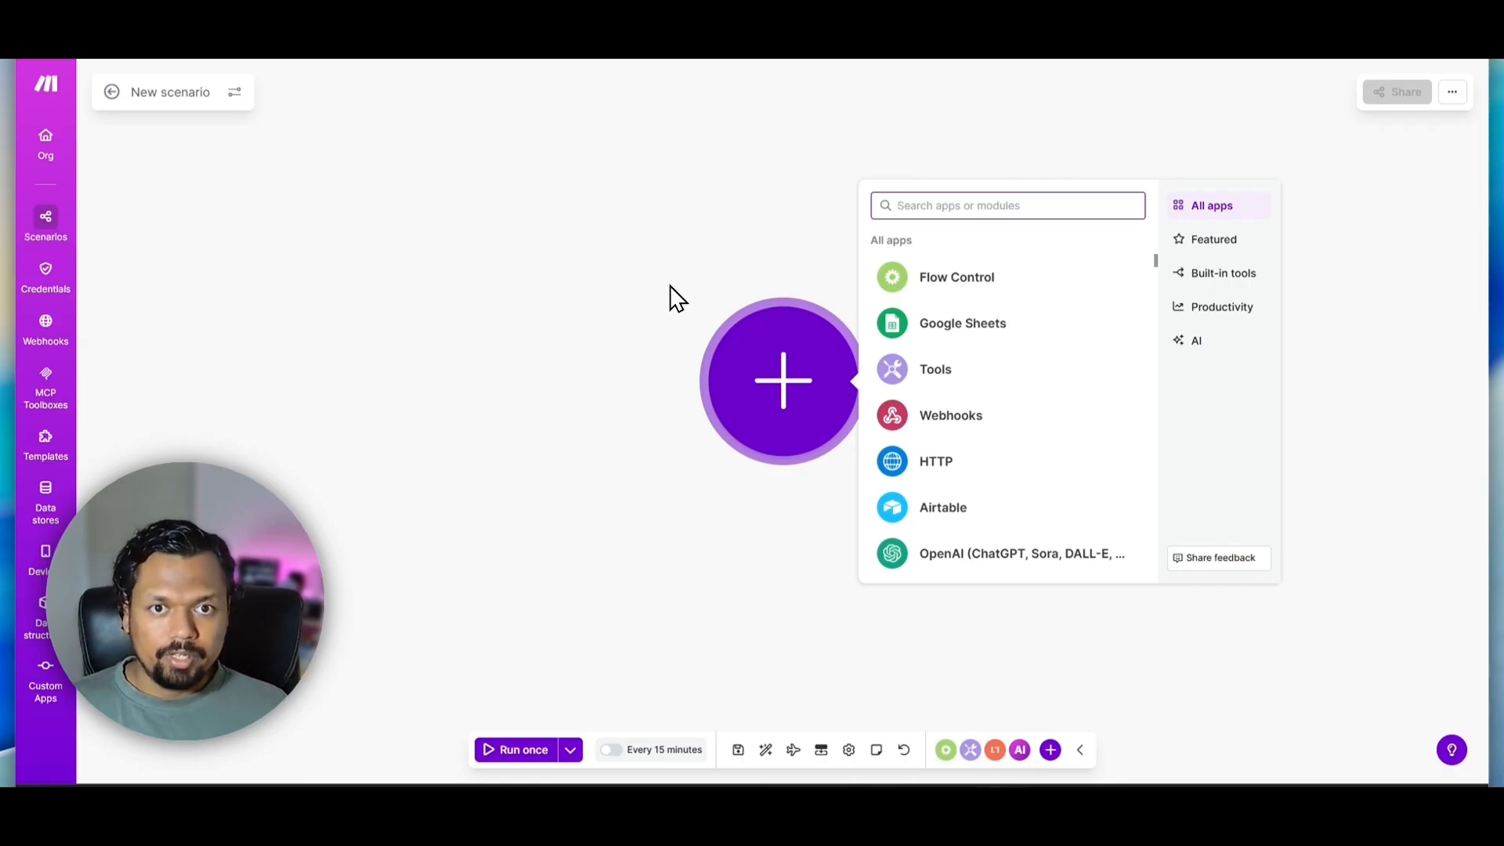
# Add a Custom webhook trigger to the new scenario and create its webhook named "GHL Test Webhook"
pyautogui.click(919, 429)
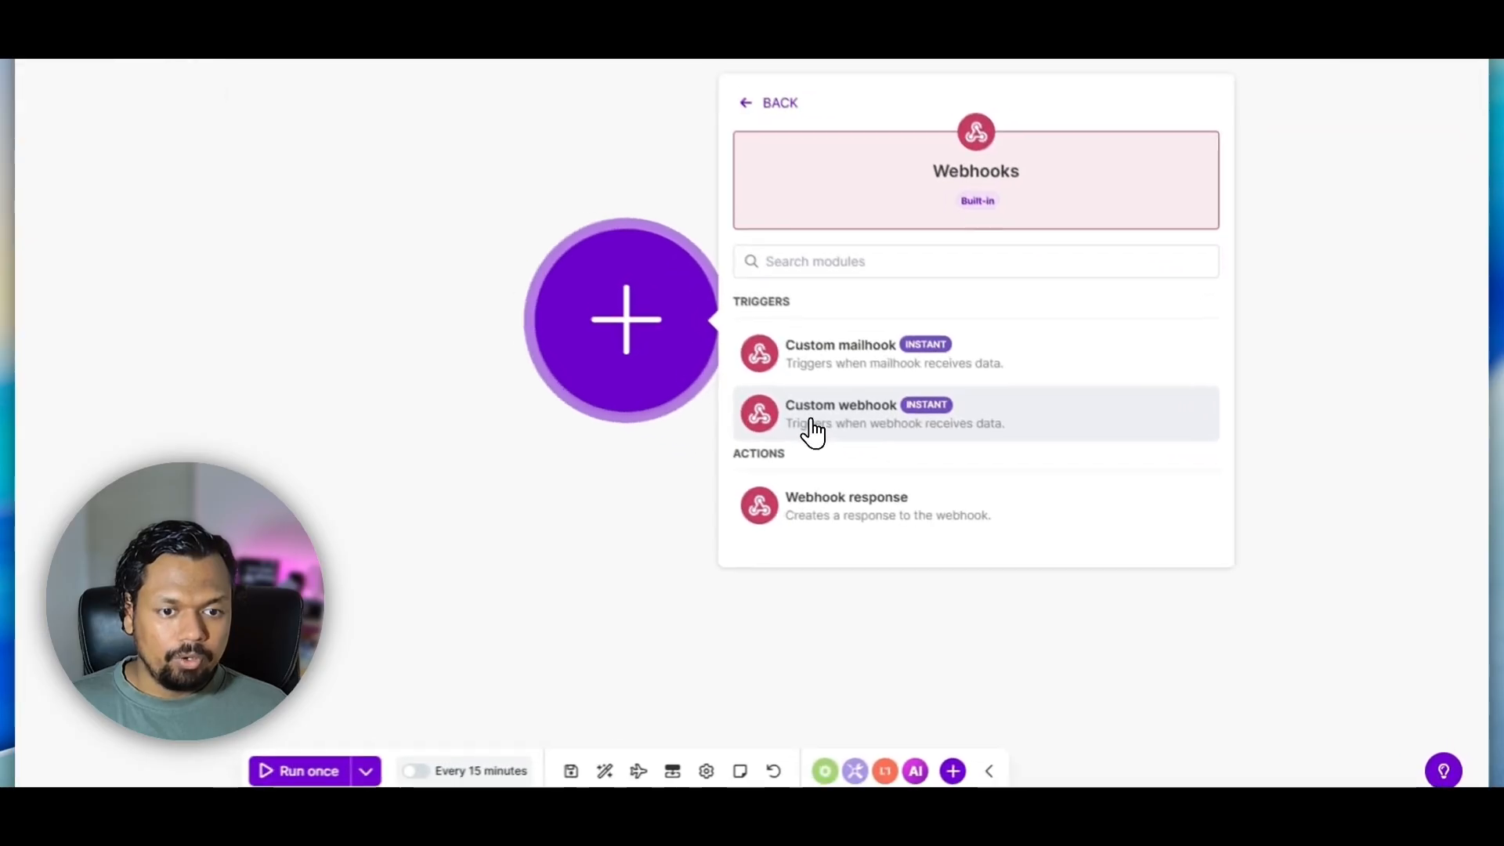
pyautogui.click(813, 431)
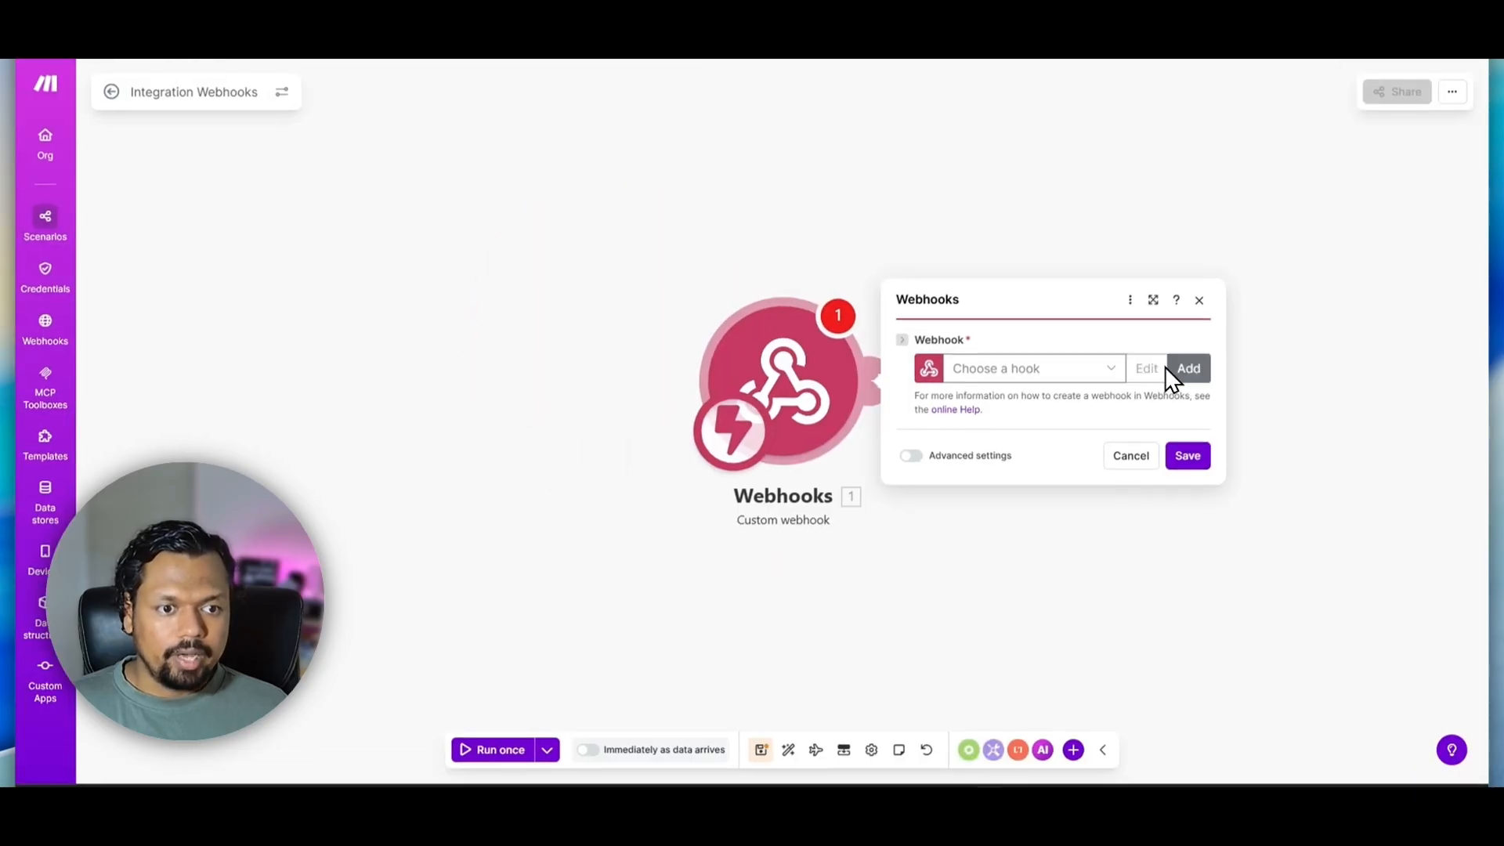
pyautogui.click(1186, 369)
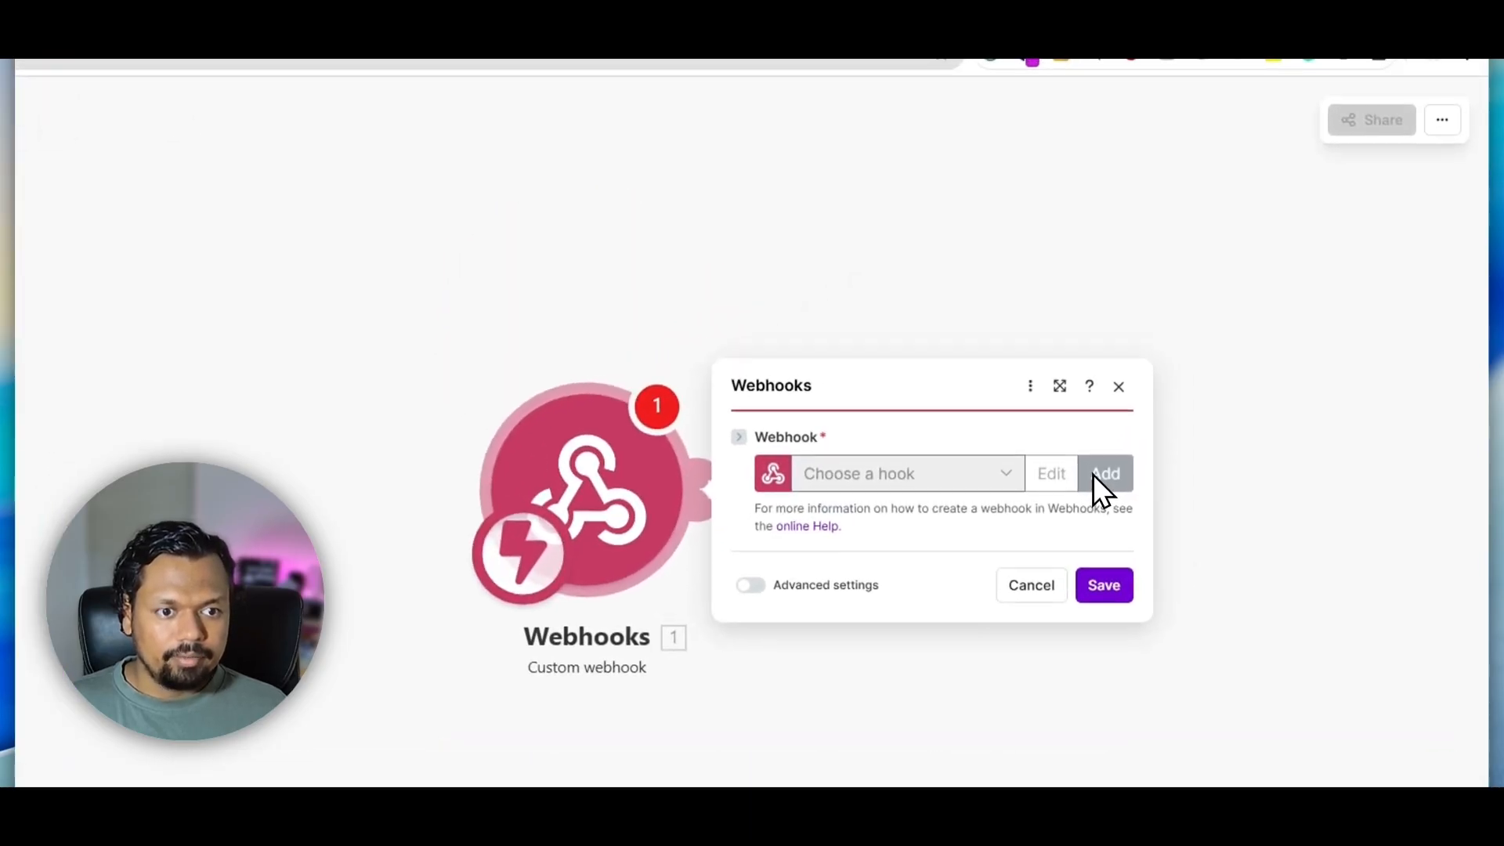
pyautogui.click(957, 333)
pyautogui.write('GHL')
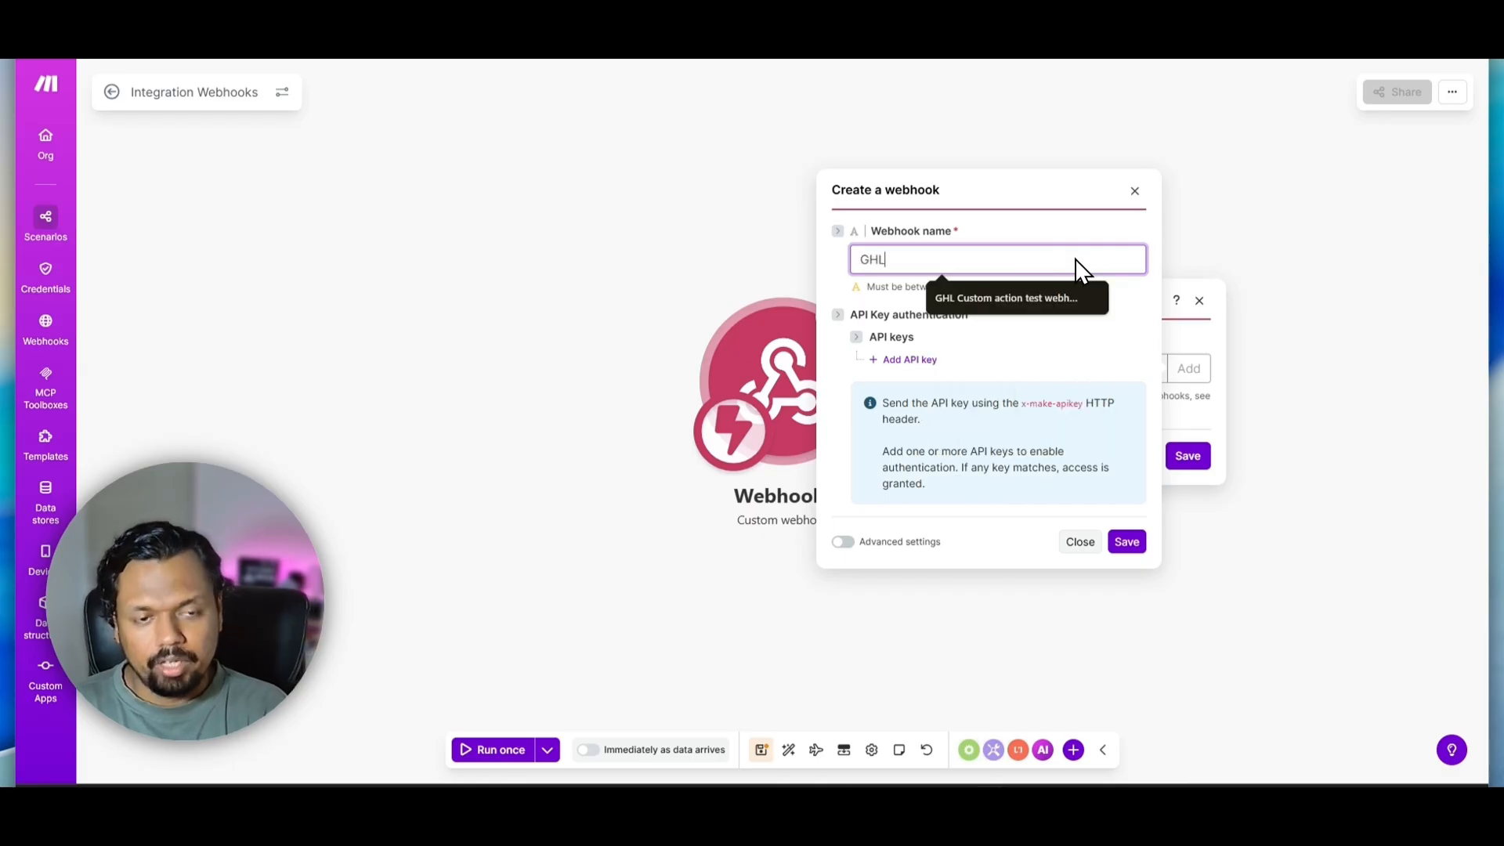
pyautogui.write(' Test')
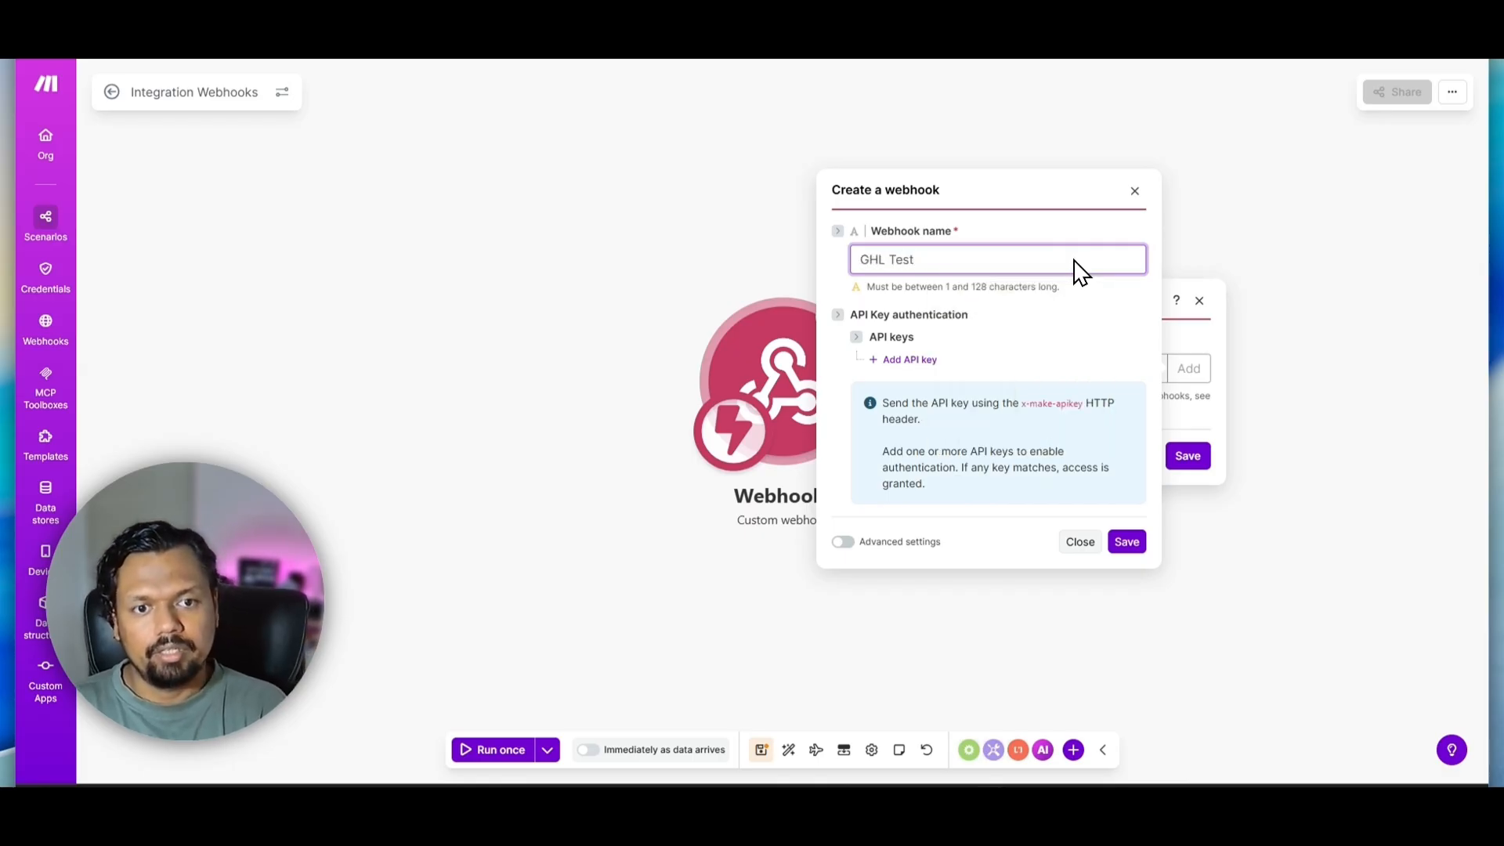
pyautogui.write(' Webhook')
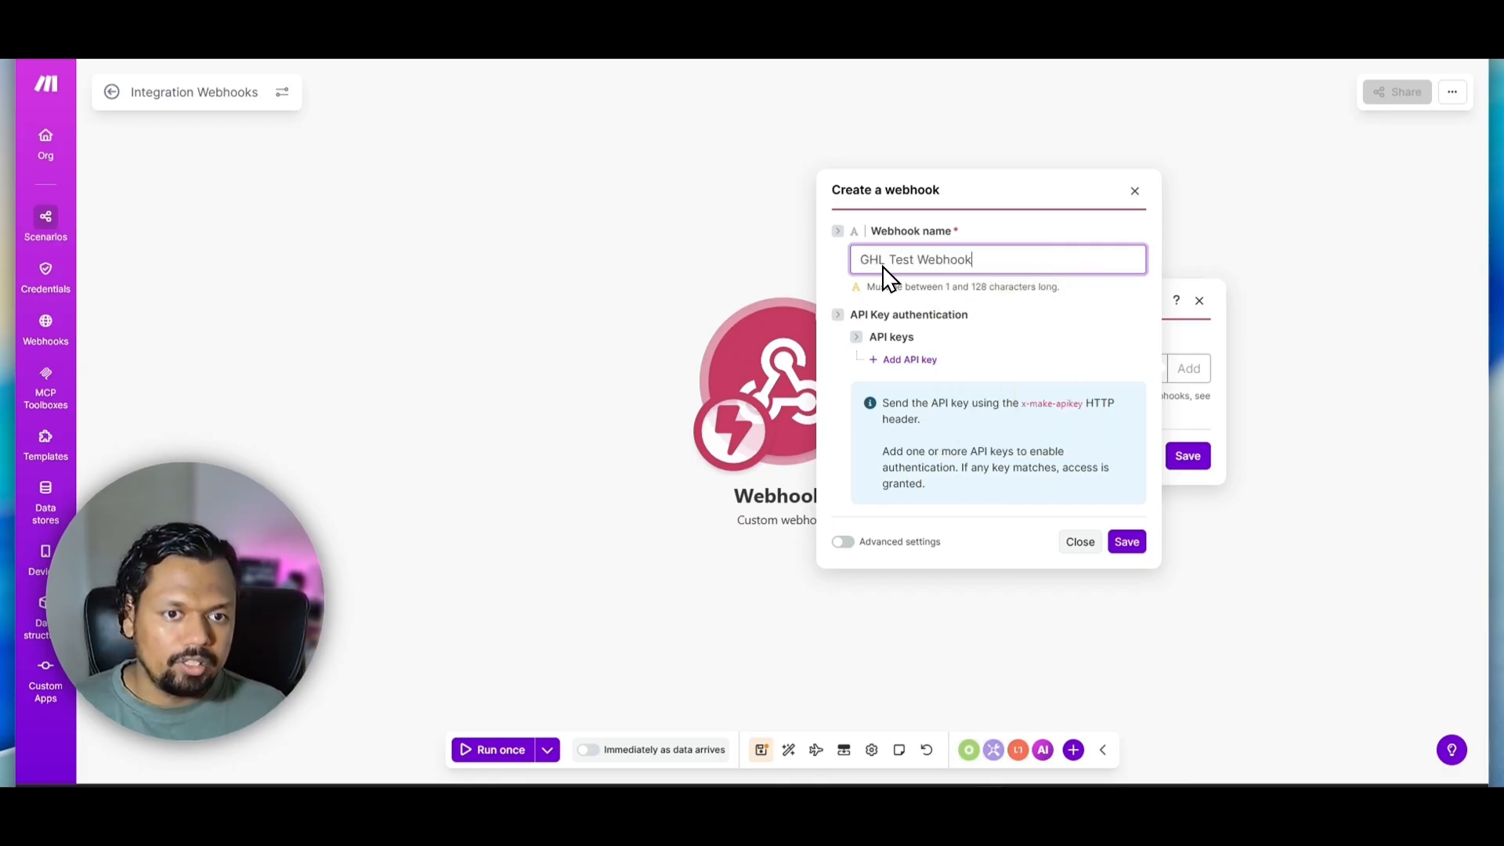
pyautogui.click(1127, 541)
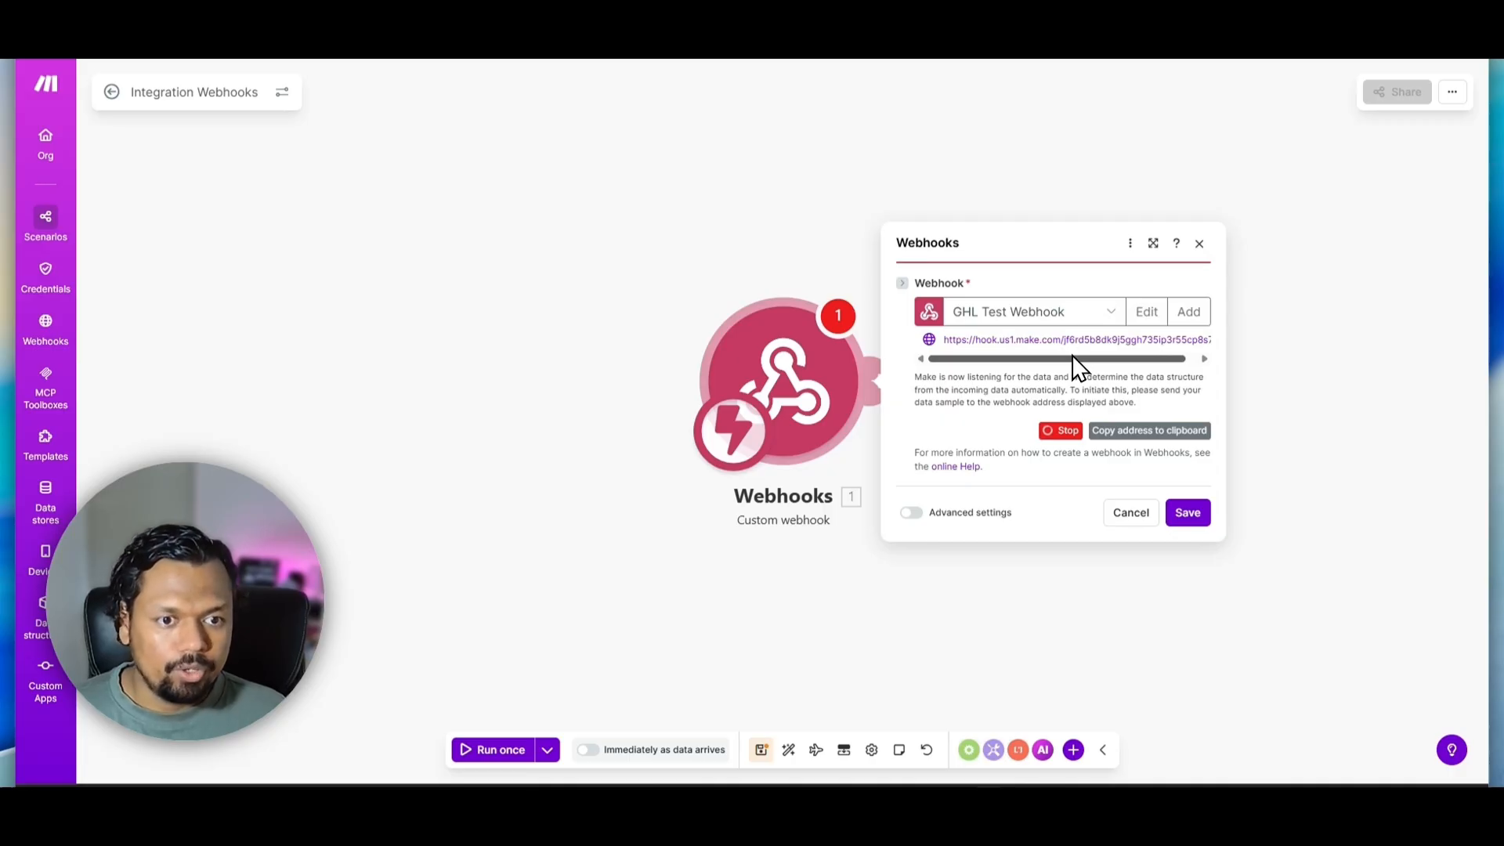
# Copy the address of GHL Test Webhook to the clipboard
pyautogui.moveTo(941, 339); pyautogui.dragTo(1074, 340)
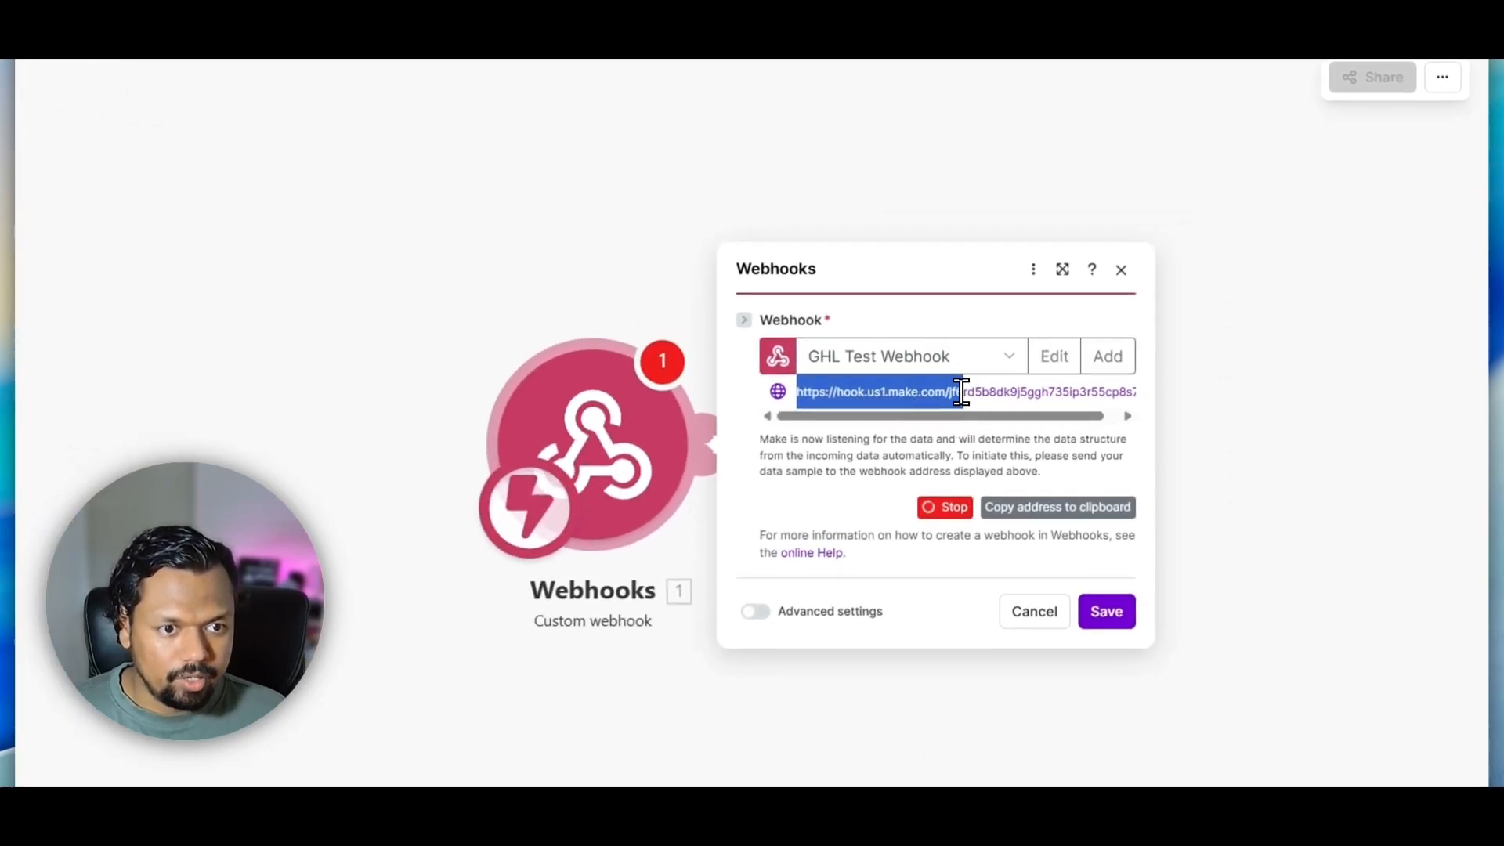
pyautogui.moveTo(962, 392); pyautogui.dragTo(1063, 398)
pyautogui.click(1057, 403)
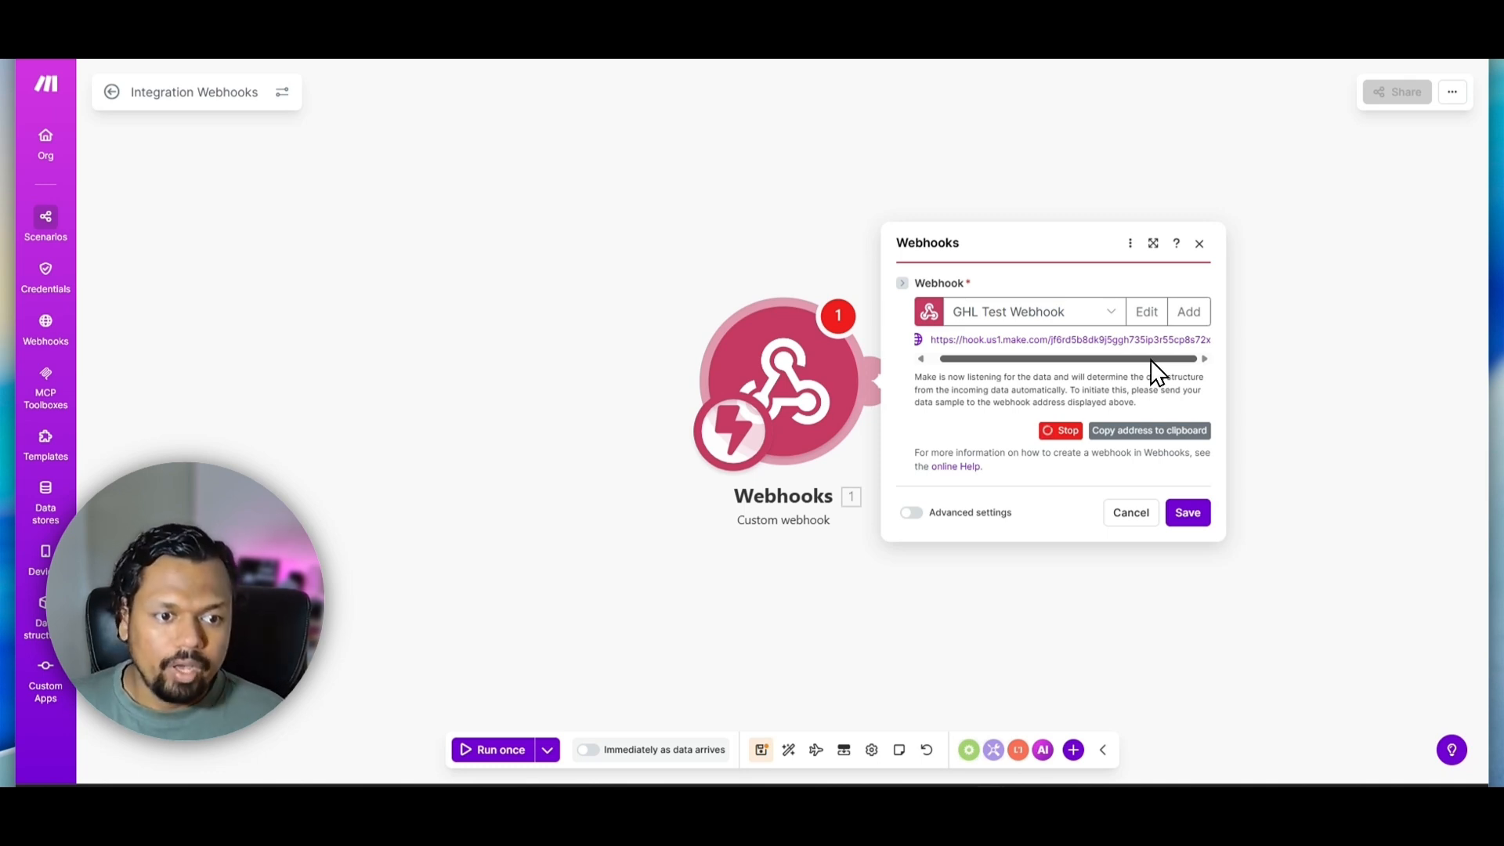
pyautogui.click(1144, 434)
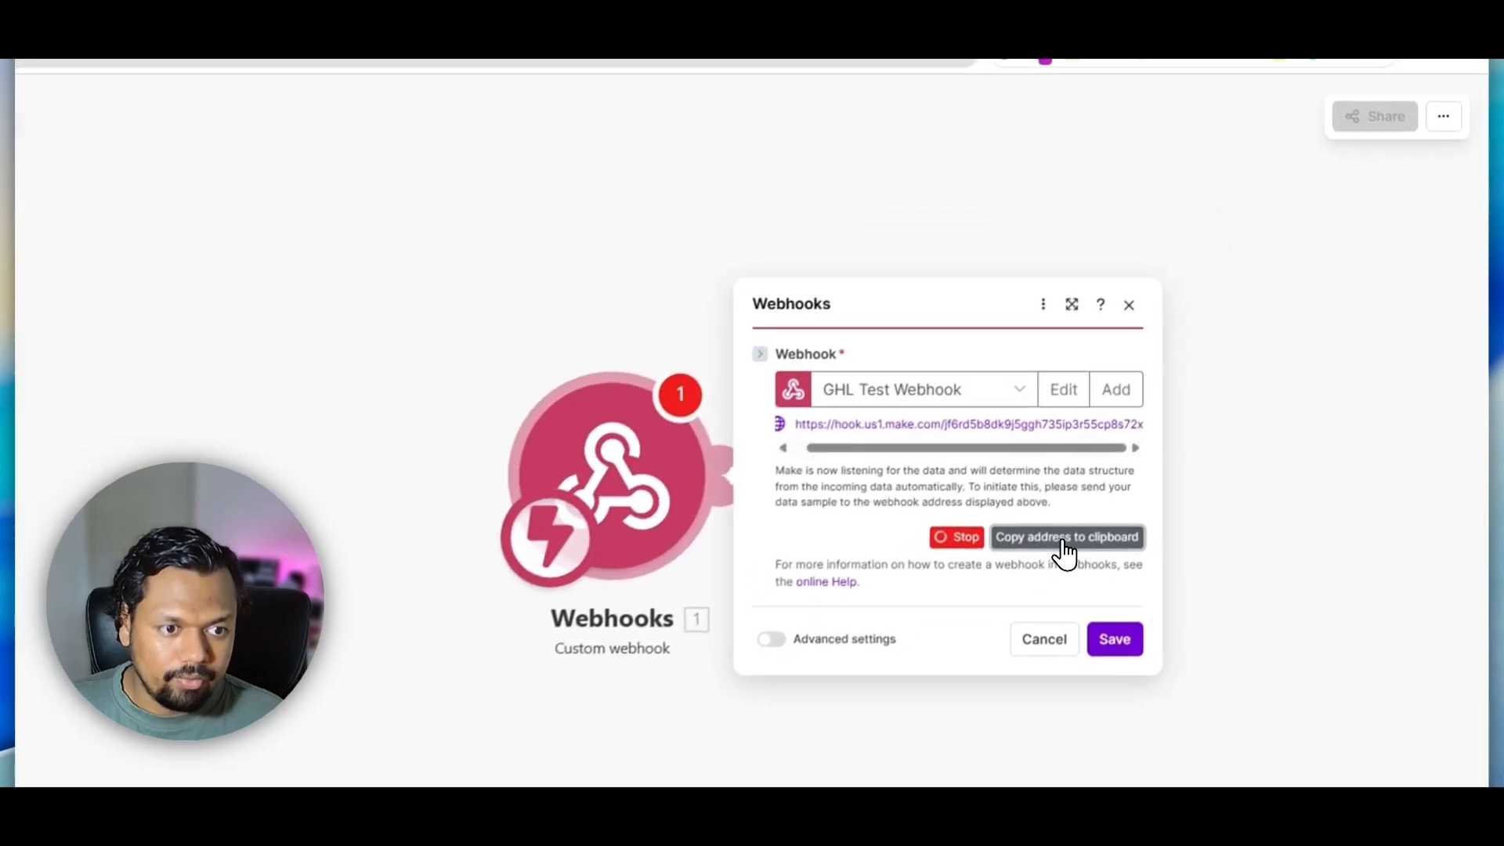
pyautogui.moveTo(835, 423); pyautogui.dragTo(1117, 410)
pyautogui.hotkey('ctrl', 'c')
pyautogui.click(1054, 554)
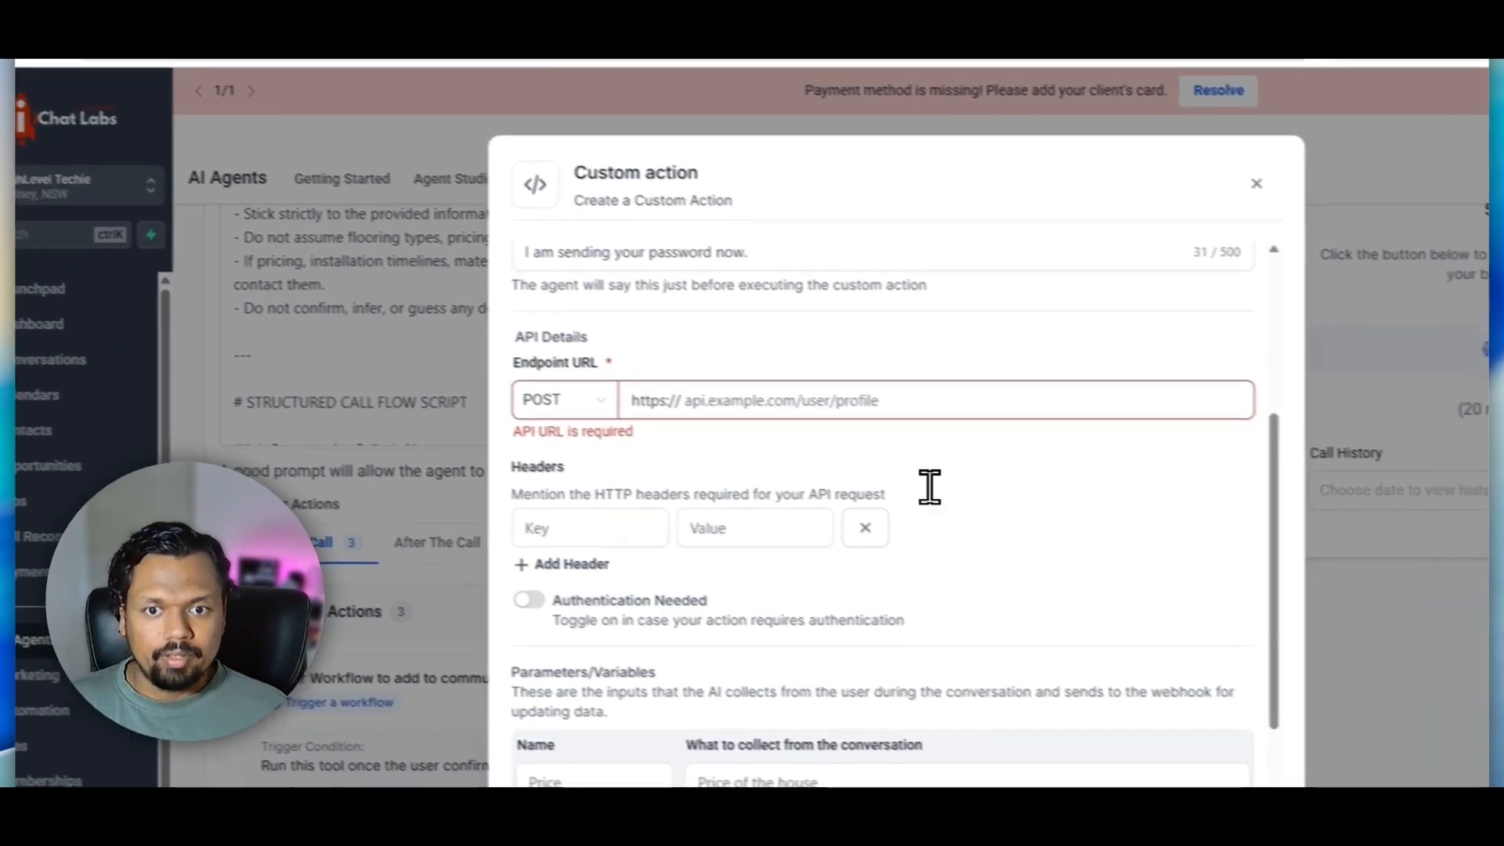
pyautogui.click(740, 400)
pyautogui.hotkey('ctrl', 'v')
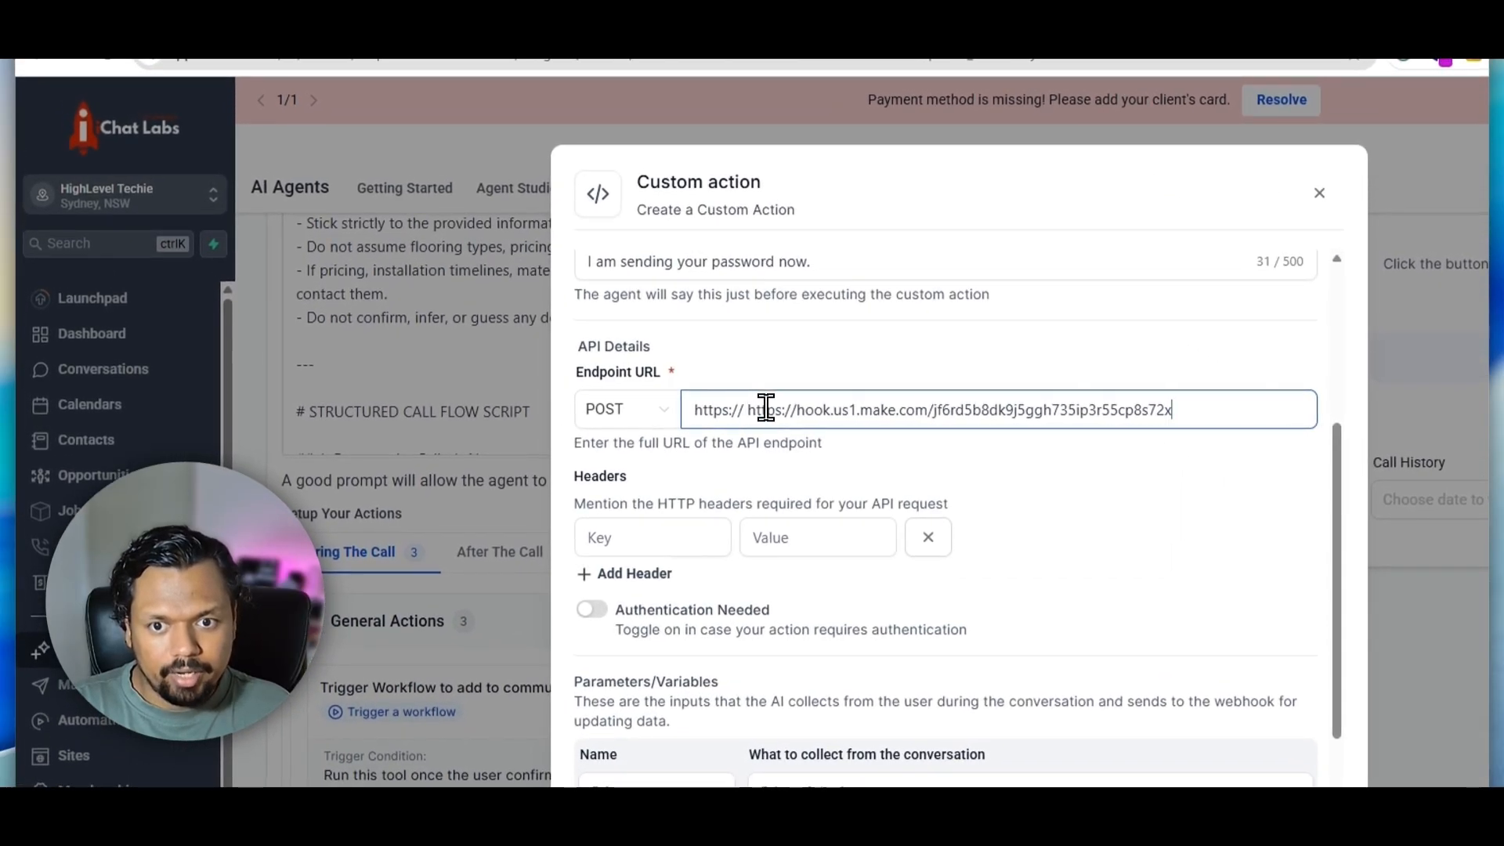
pyautogui.click(796, 409)
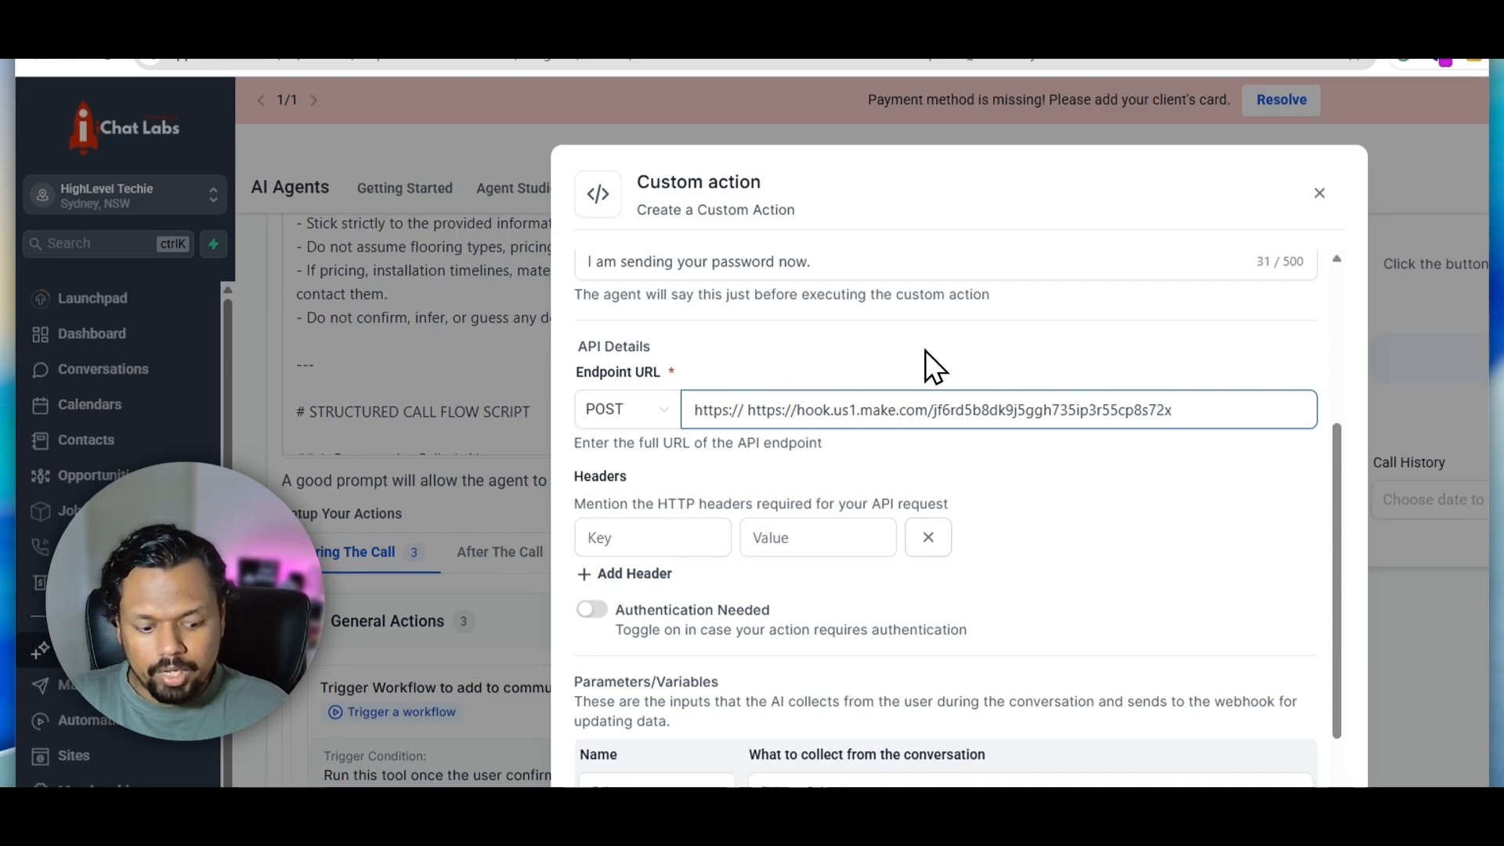
pyautogui.press('BackSpace')
pyautogui.press('BackSpace')
pyautogui.press('BackSpace')
pyautogui.press('BackSpace')
pyautogui.press('BackSpace')
pyautogui.press('BackSpace')
pyautogui.press('BackSpace')
pyautogui.press('BackSpace')
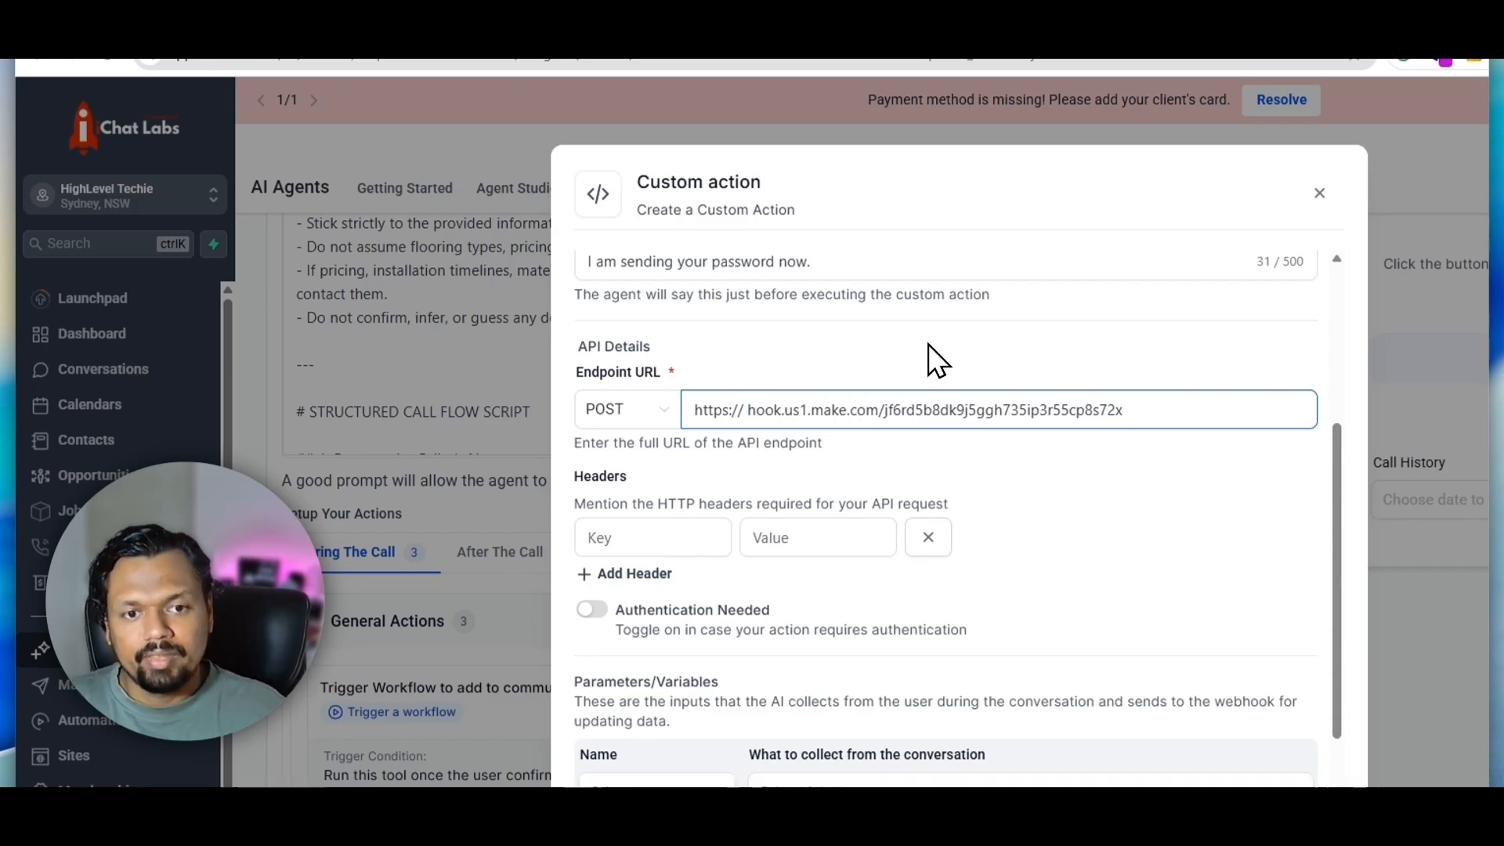
pyautogui.click(926, 367)
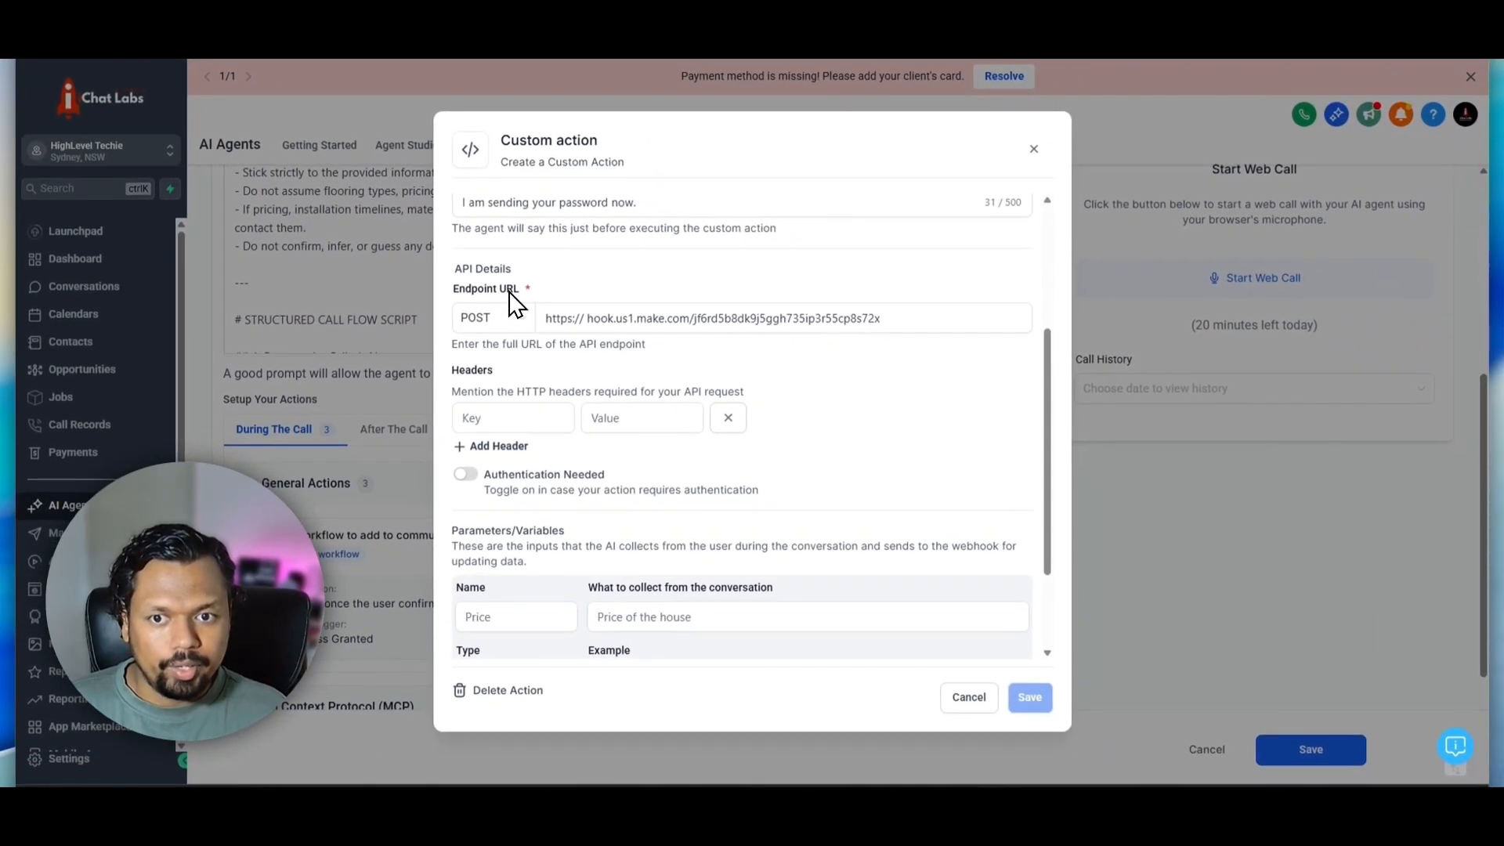
pyautogui.click(552, 319)
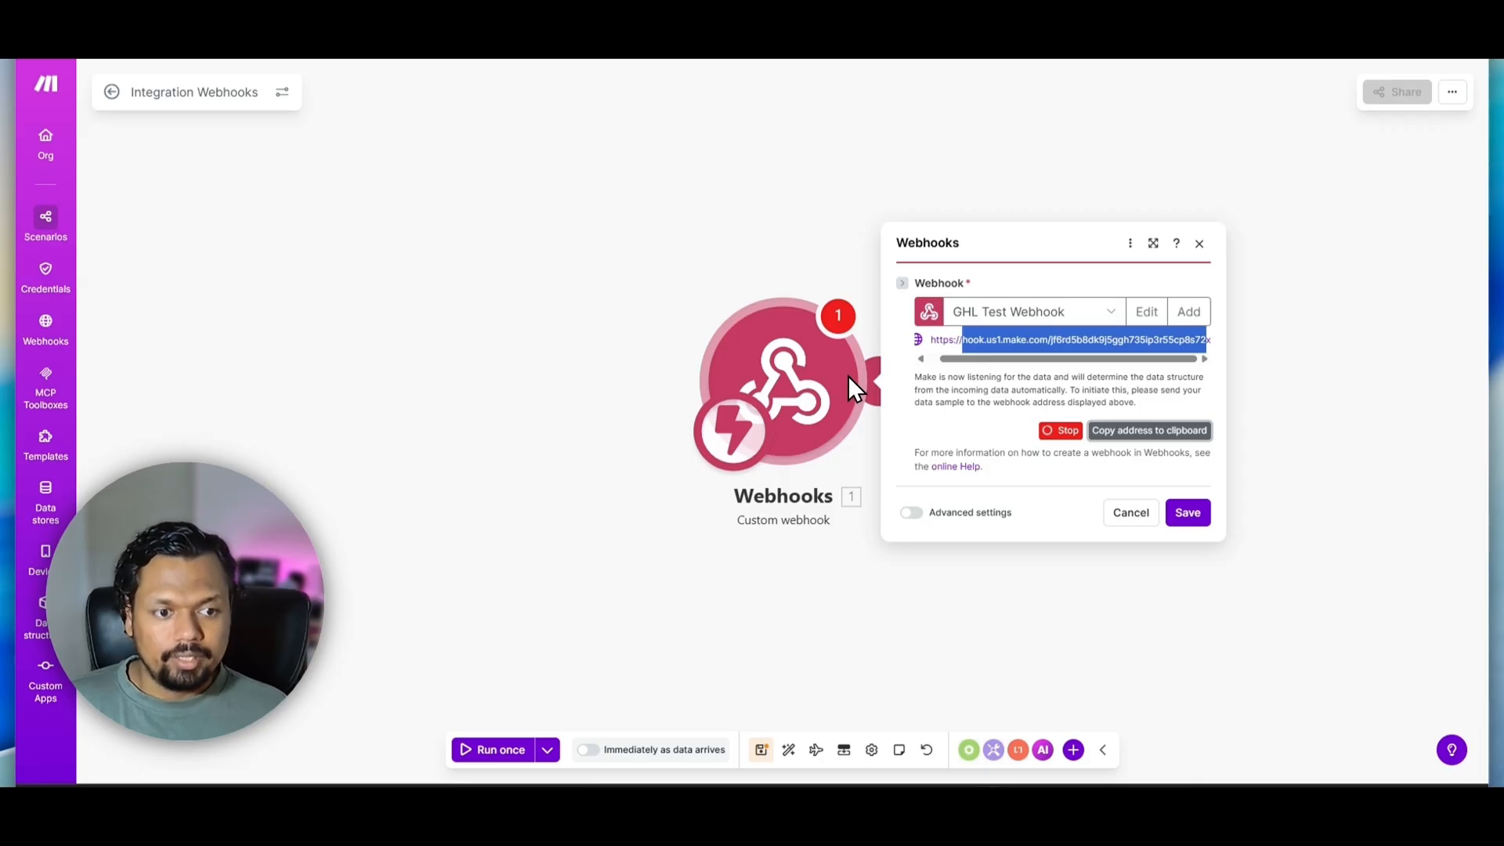
# In Make, save the webhook module's settings and run only this module
pyautogui.click(1188, 513)
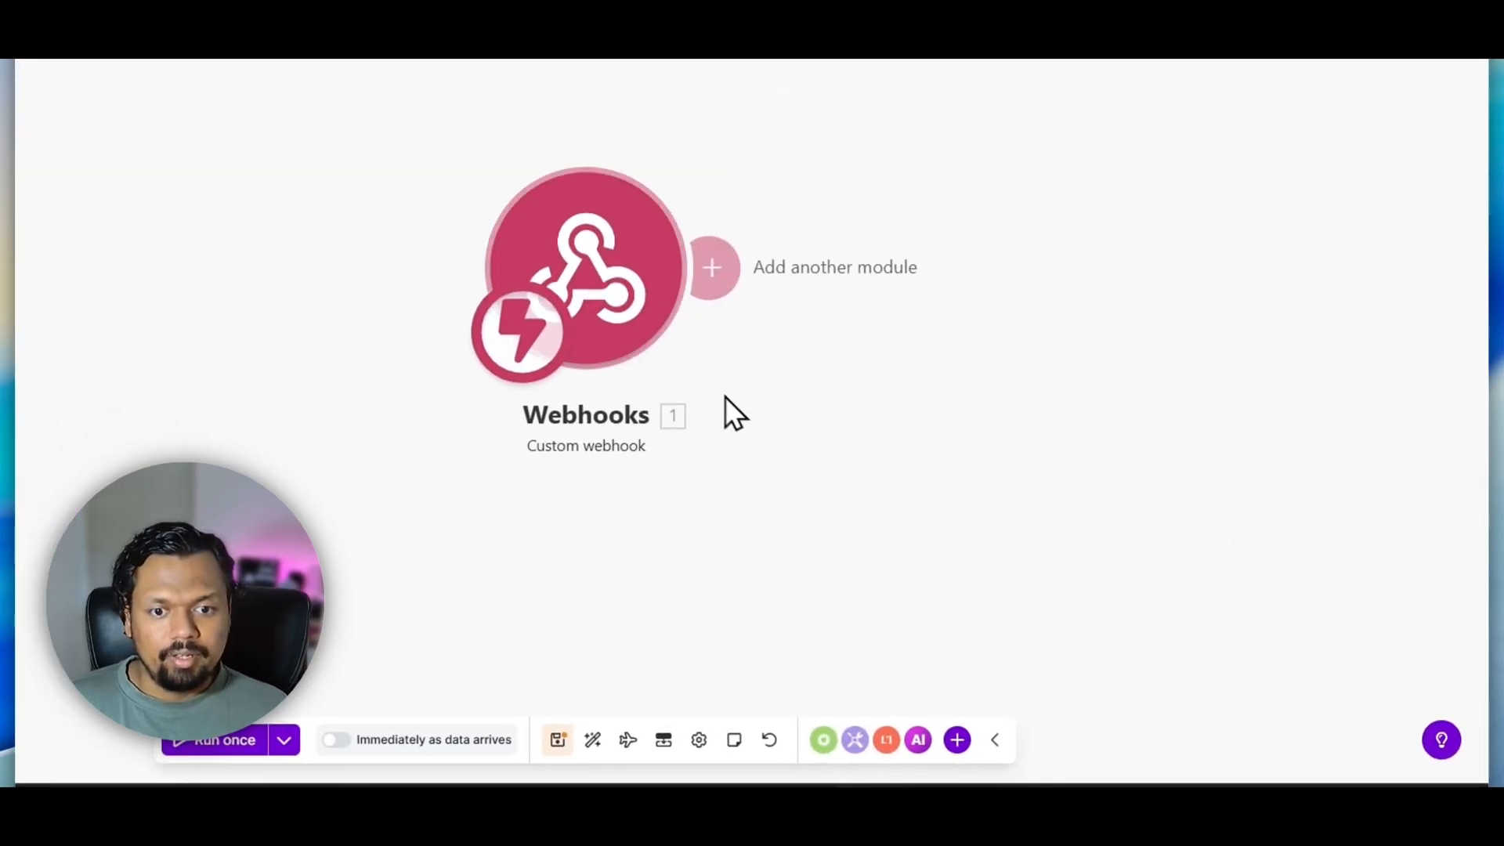
pyautogui.rightClick(577, 239)
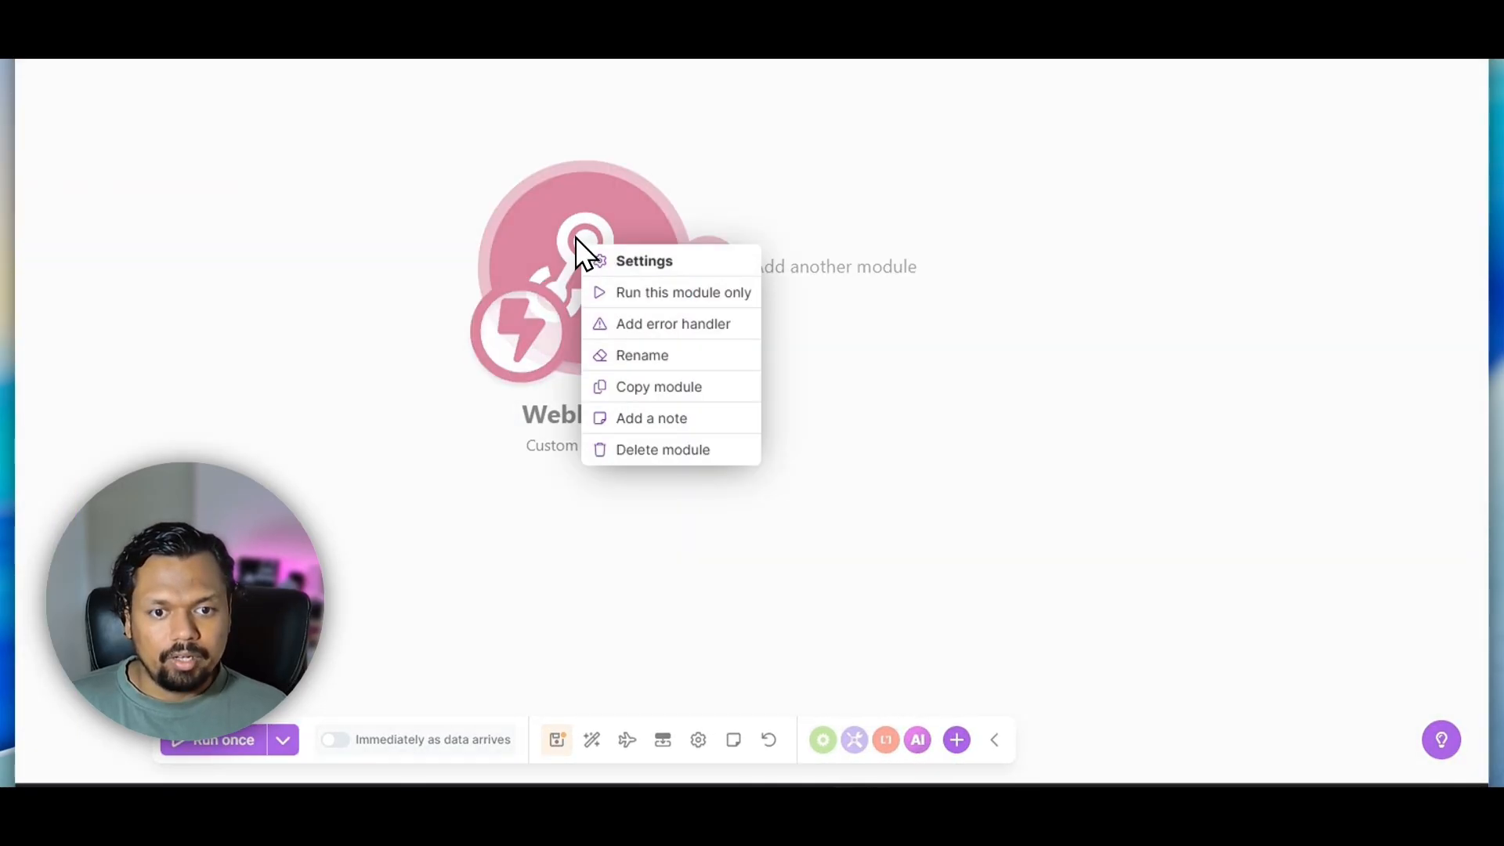
pyautogui.click(631, 291)
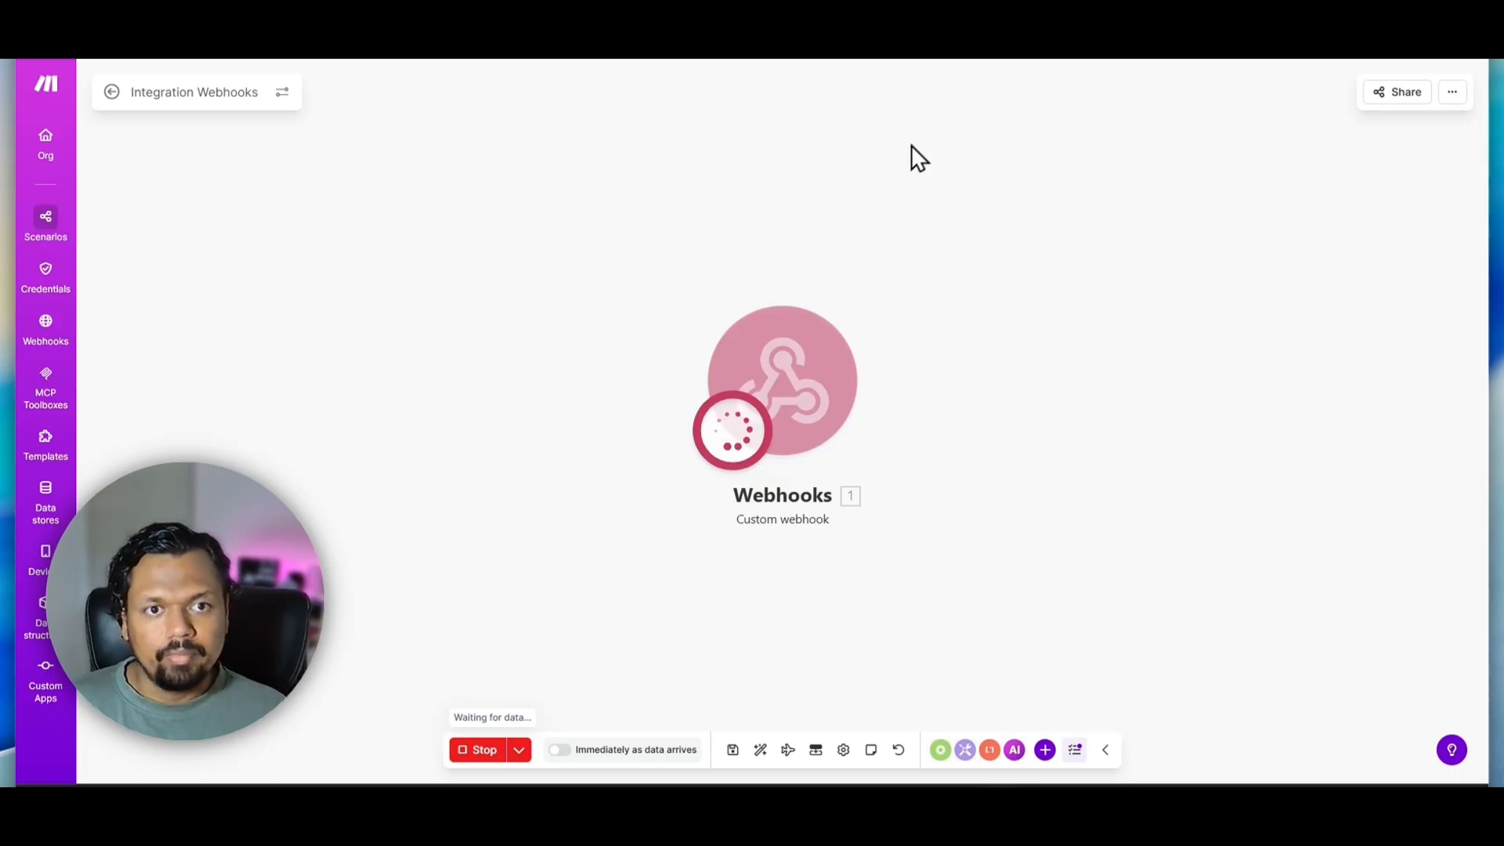
# Send a test request by opening the copied webhook address with "?hi" appended in a new browser tab
pyautogui.hotkey('ctrl', 't')
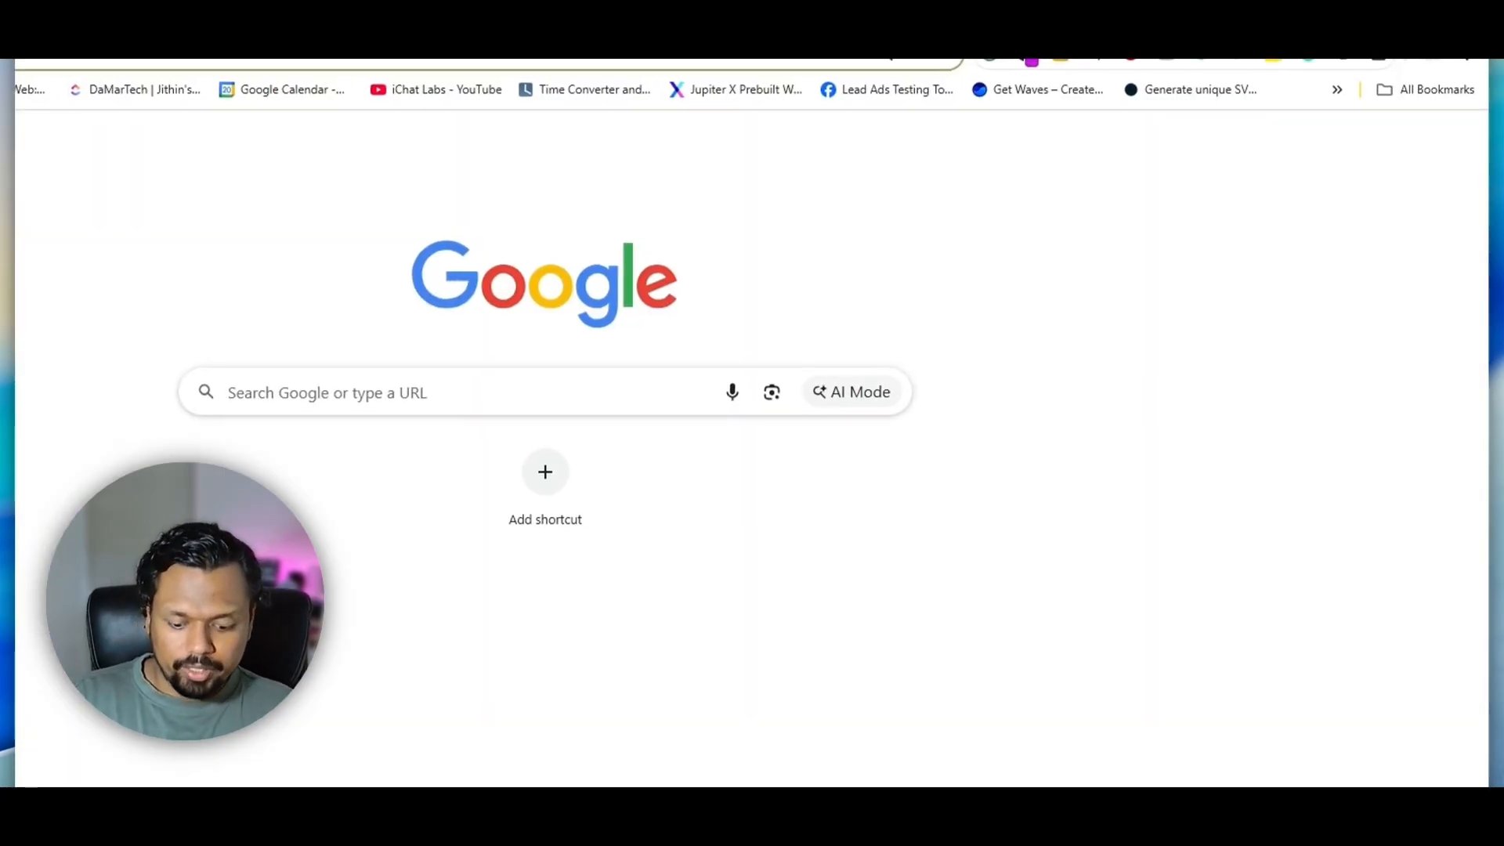
pyautogui.hotkey('ctrl', 'v')
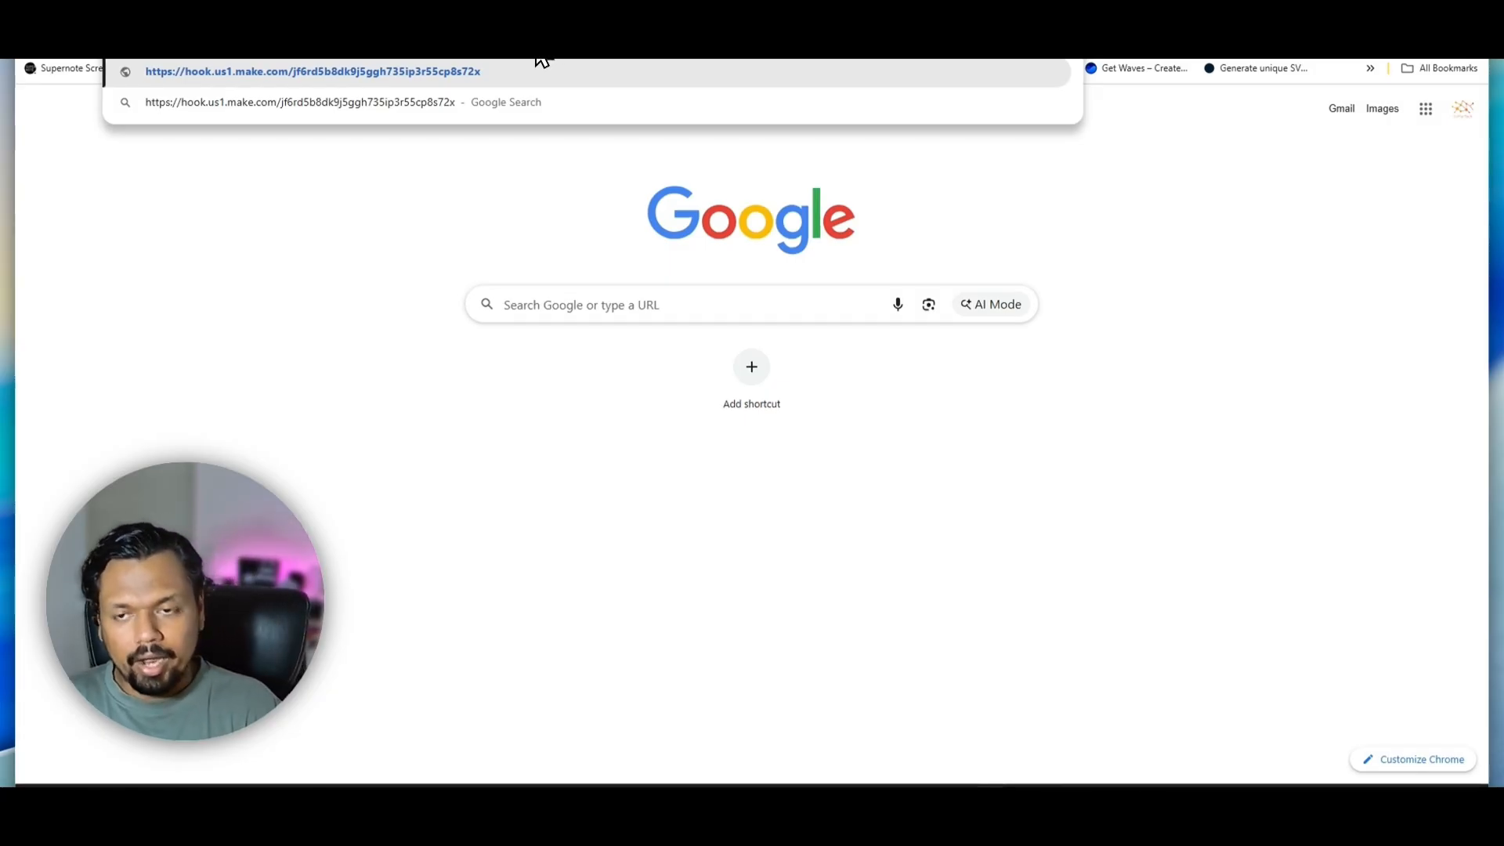
pyautogui.write('?hi')
pyautogui.press('Return')
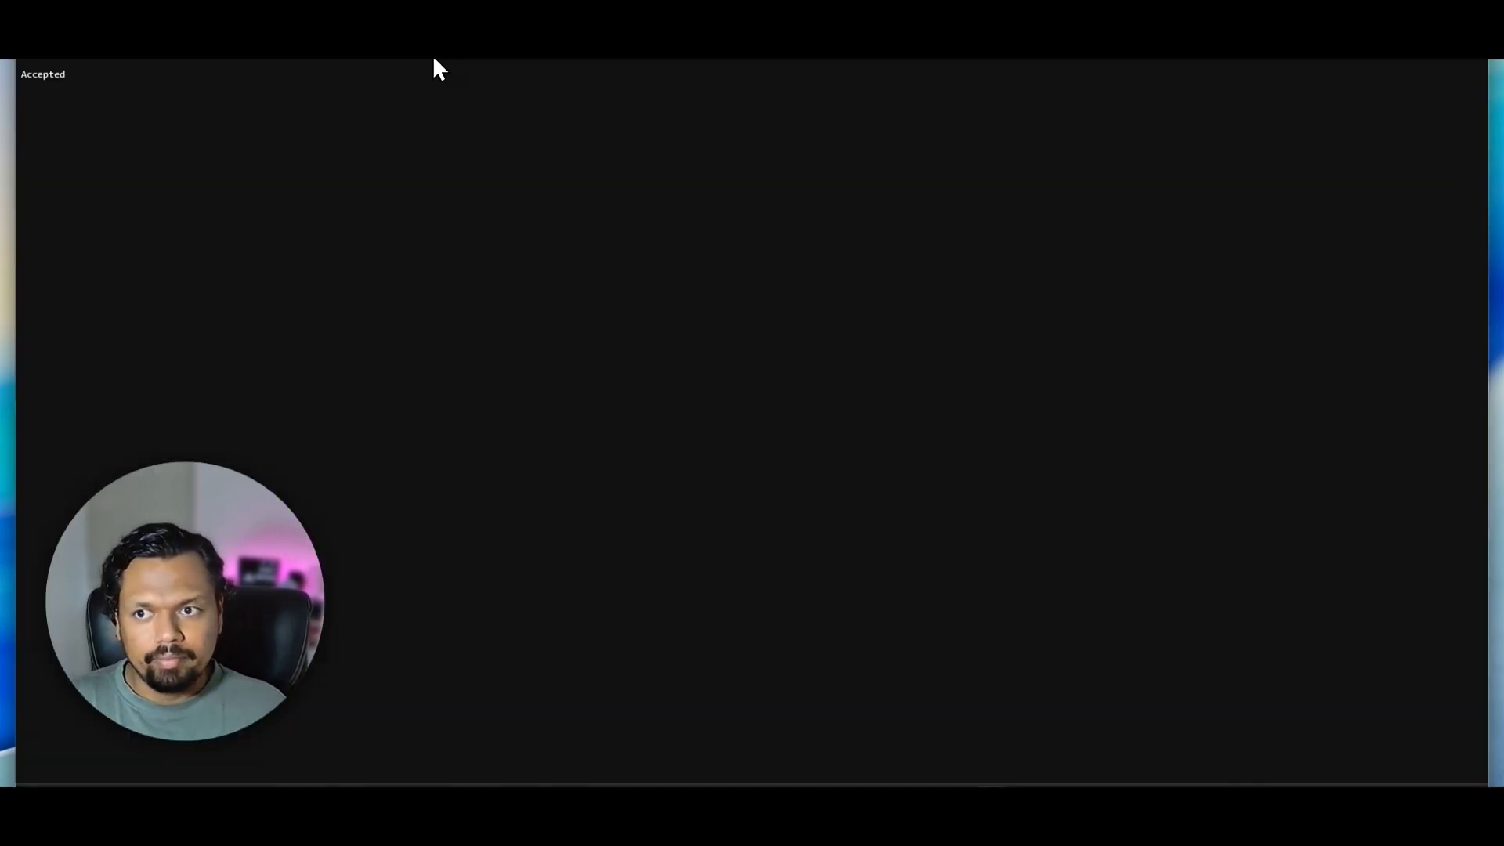
pyautogui.moveTo(70, 79); pyautogui.dragTo(20, 78)
pyautogui.click(705, 192)
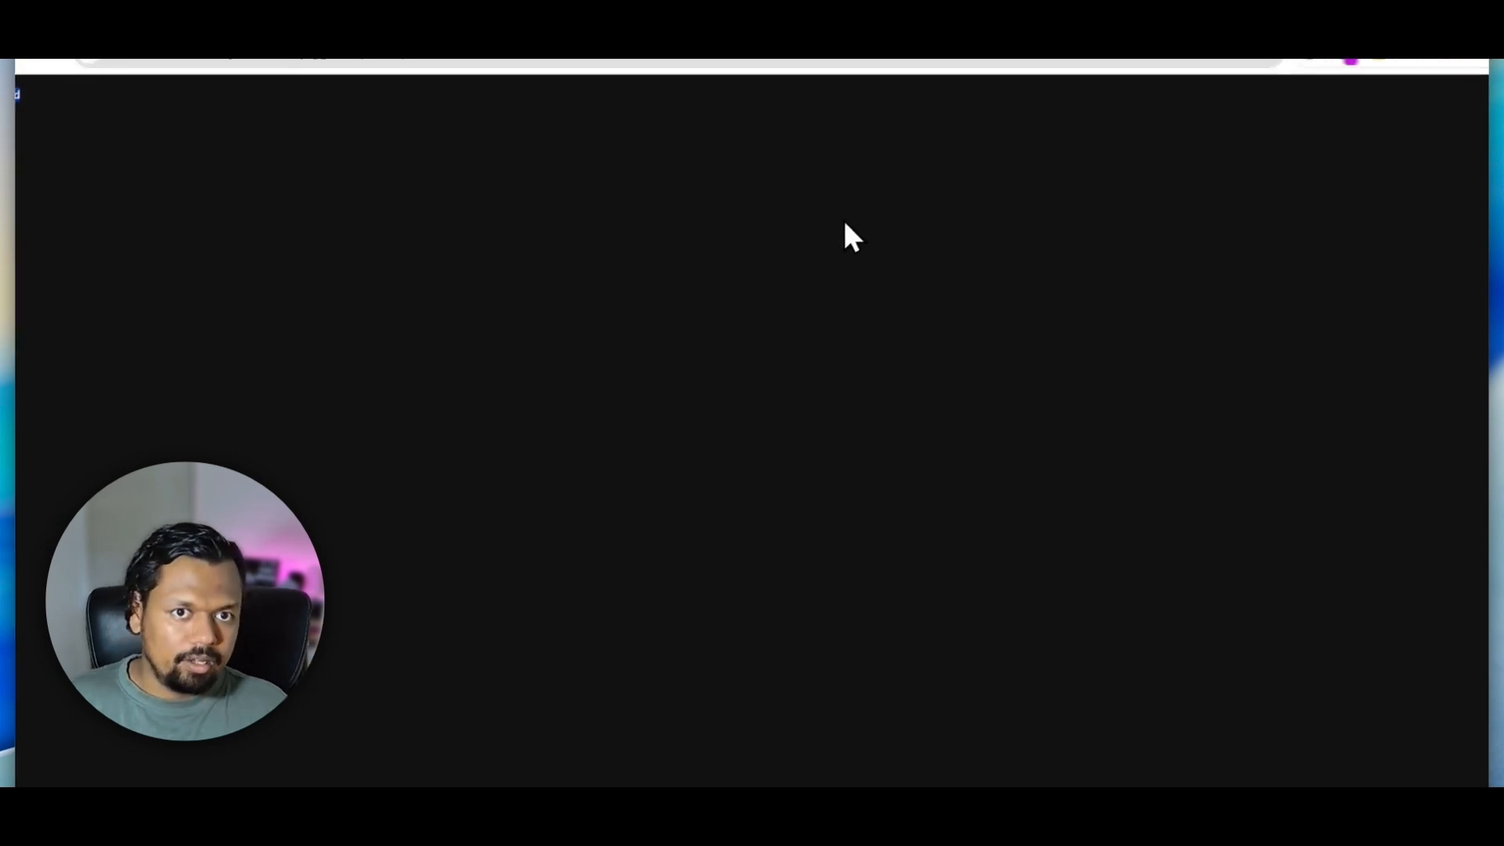
pyautogui.hotkey('ctrl', 'a')
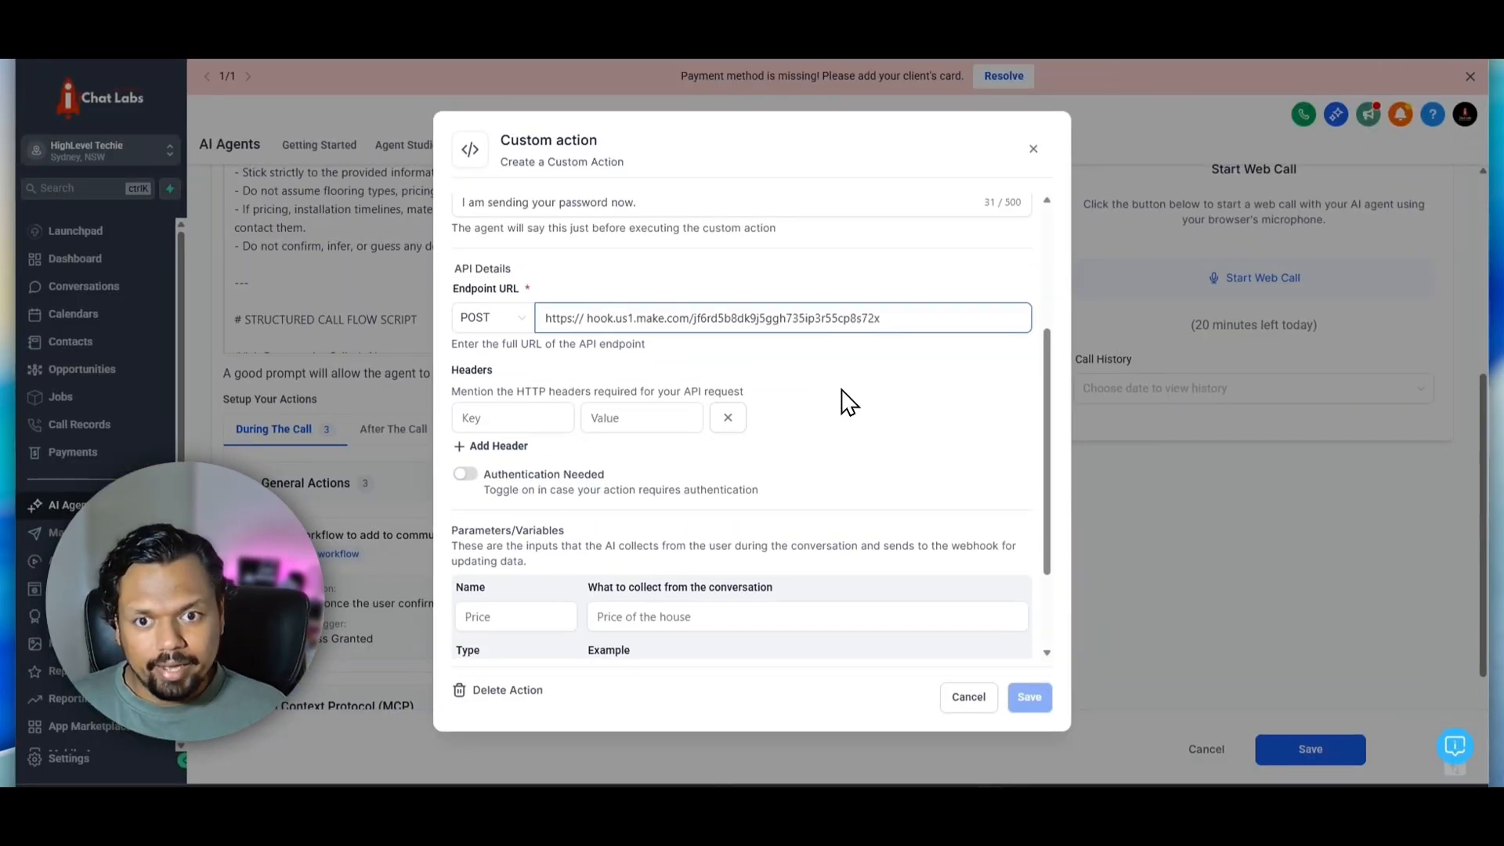
# Remove the empty header row from the custom action's API details
pyautogui.scroll(-1, 842, 390)
pyautogui.moveTo(453, 293); pyautogui.dragTo(497, 296)
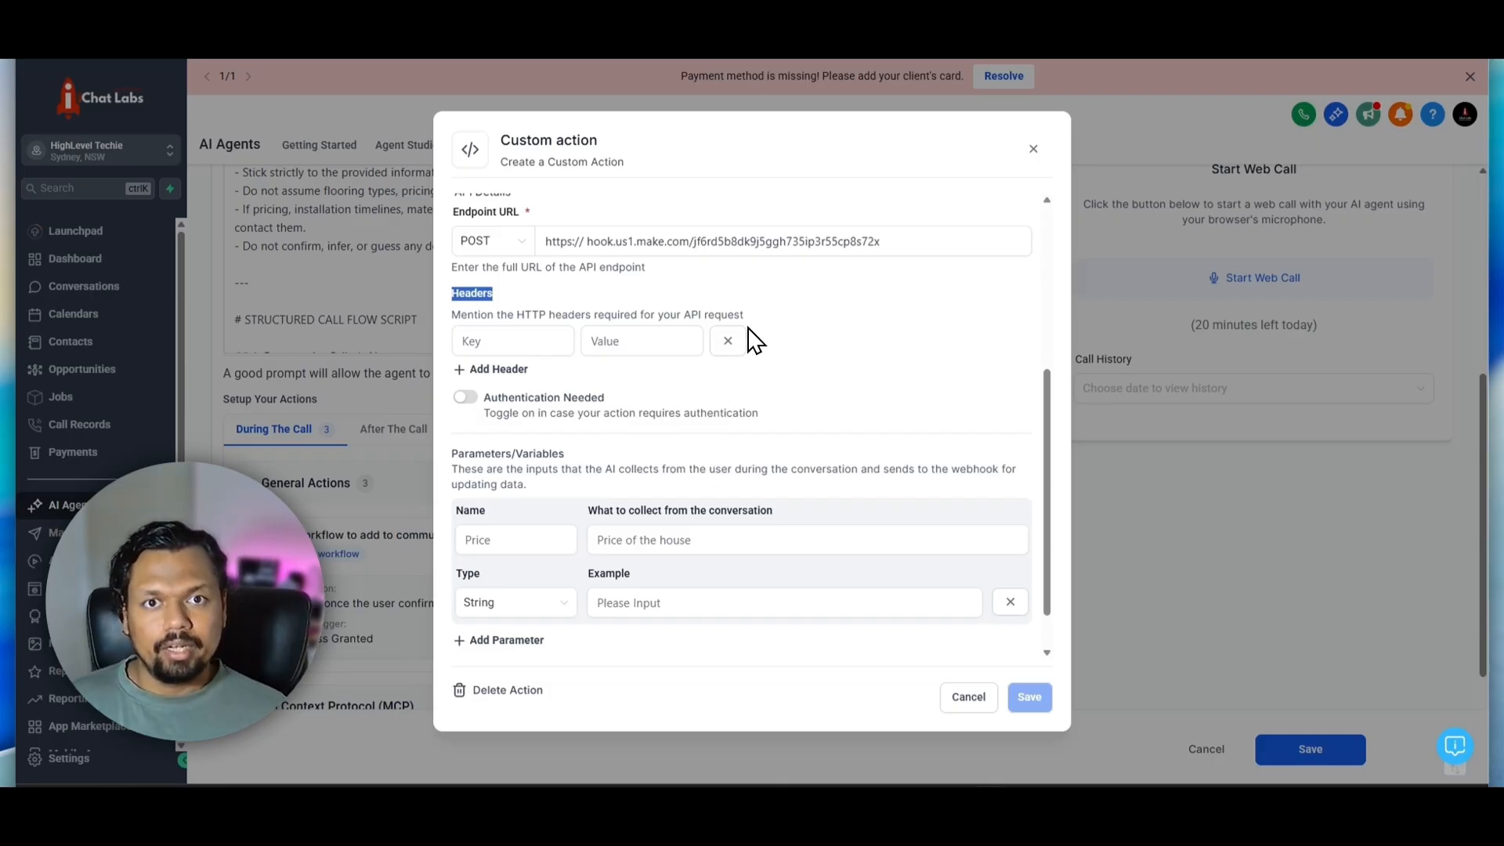
pyautogui.click(801, 324)
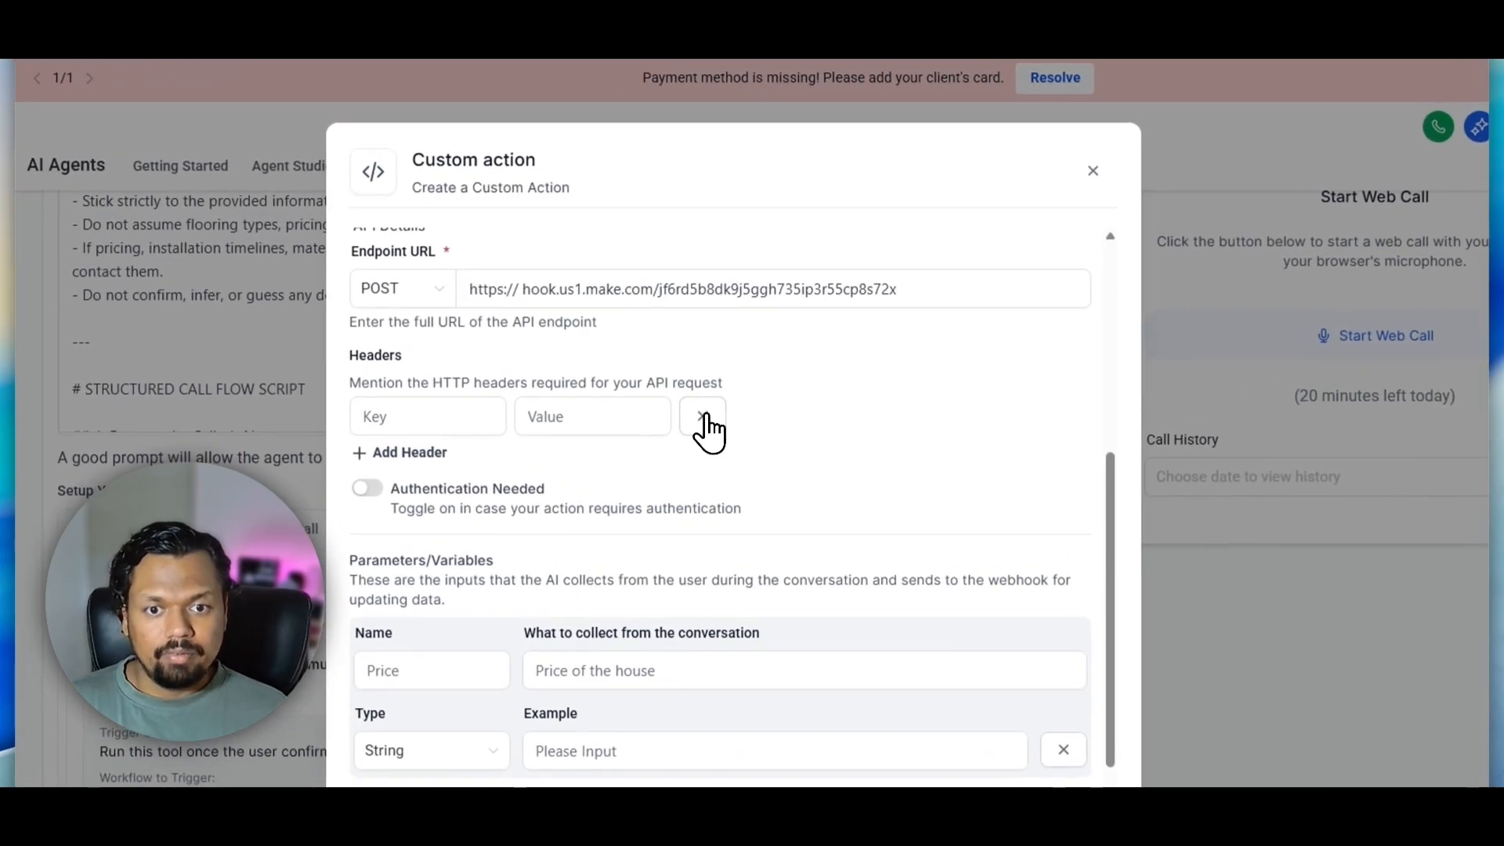
pyautogui.click(705, 417)
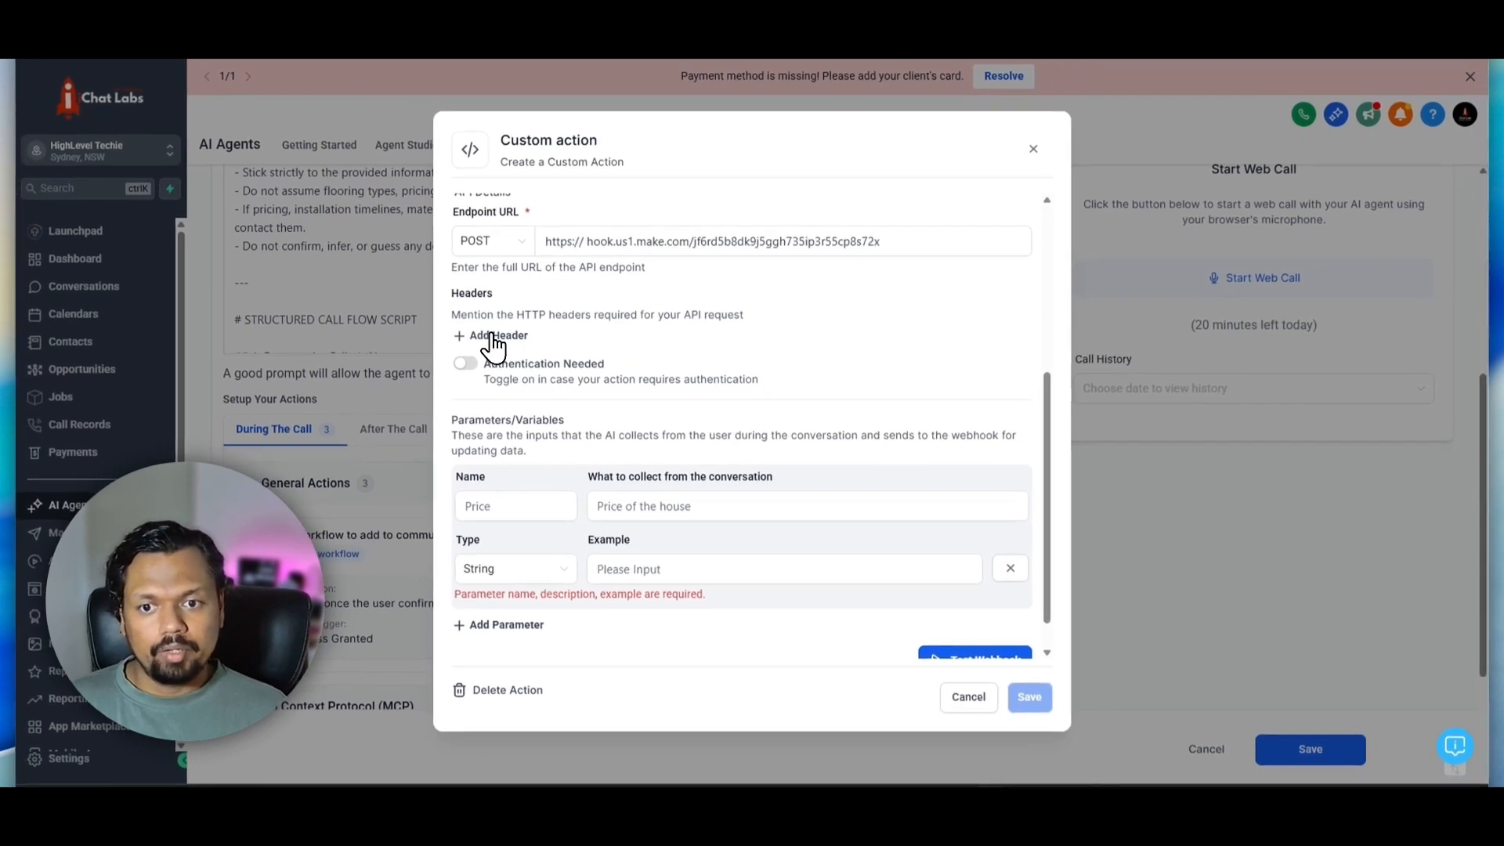
pyautogui.click(492, 337)
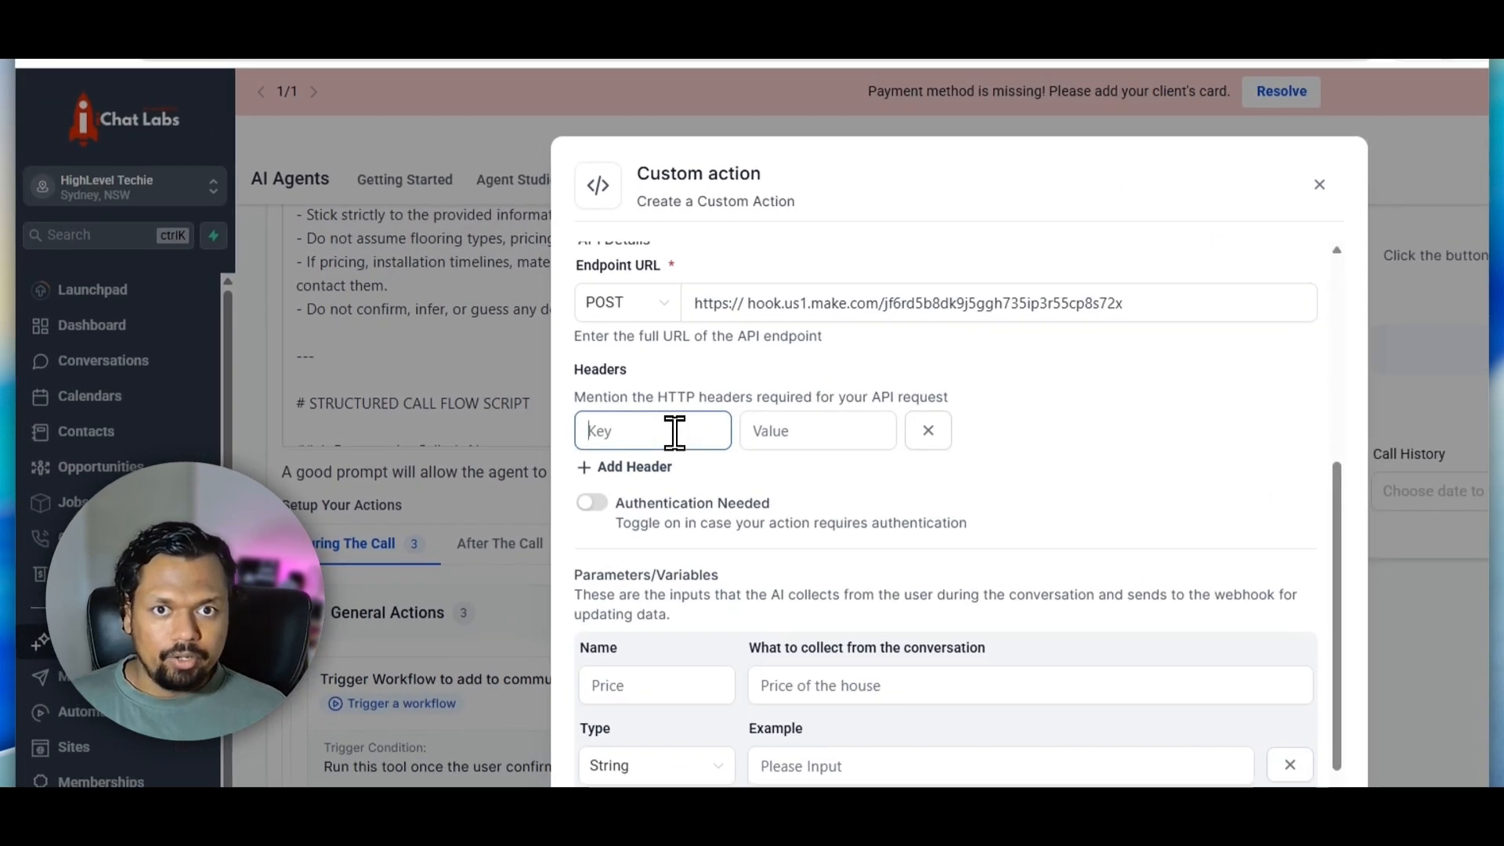
pyautogui.click(766, 431)
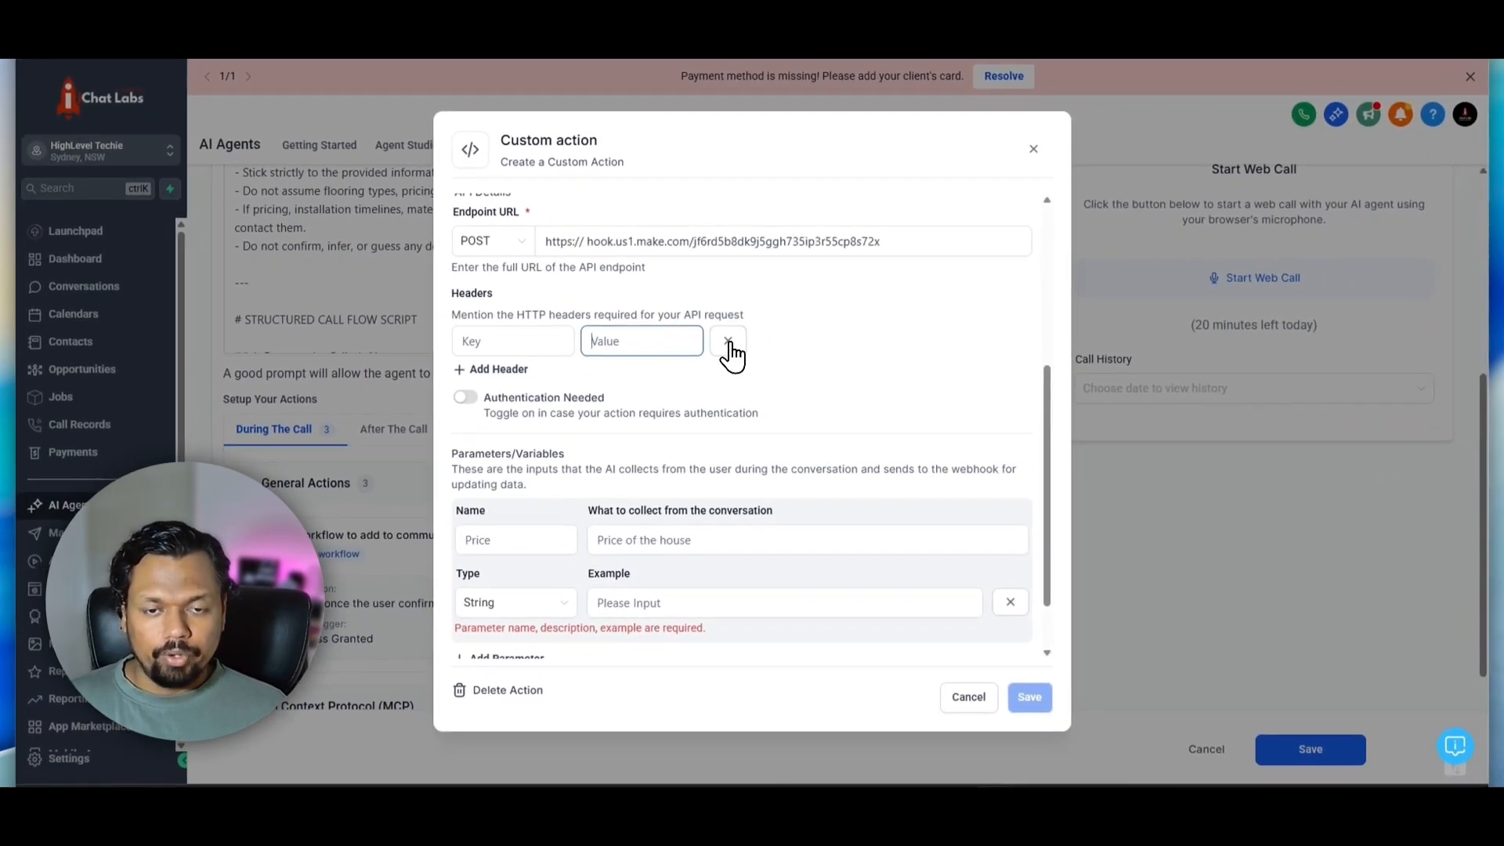
pyautogui.click(728, 343)
# Name the custom action's first parameter "Password"
pyautogui.moveTo(523, 381); pyautogui.dragTo(603, 390)
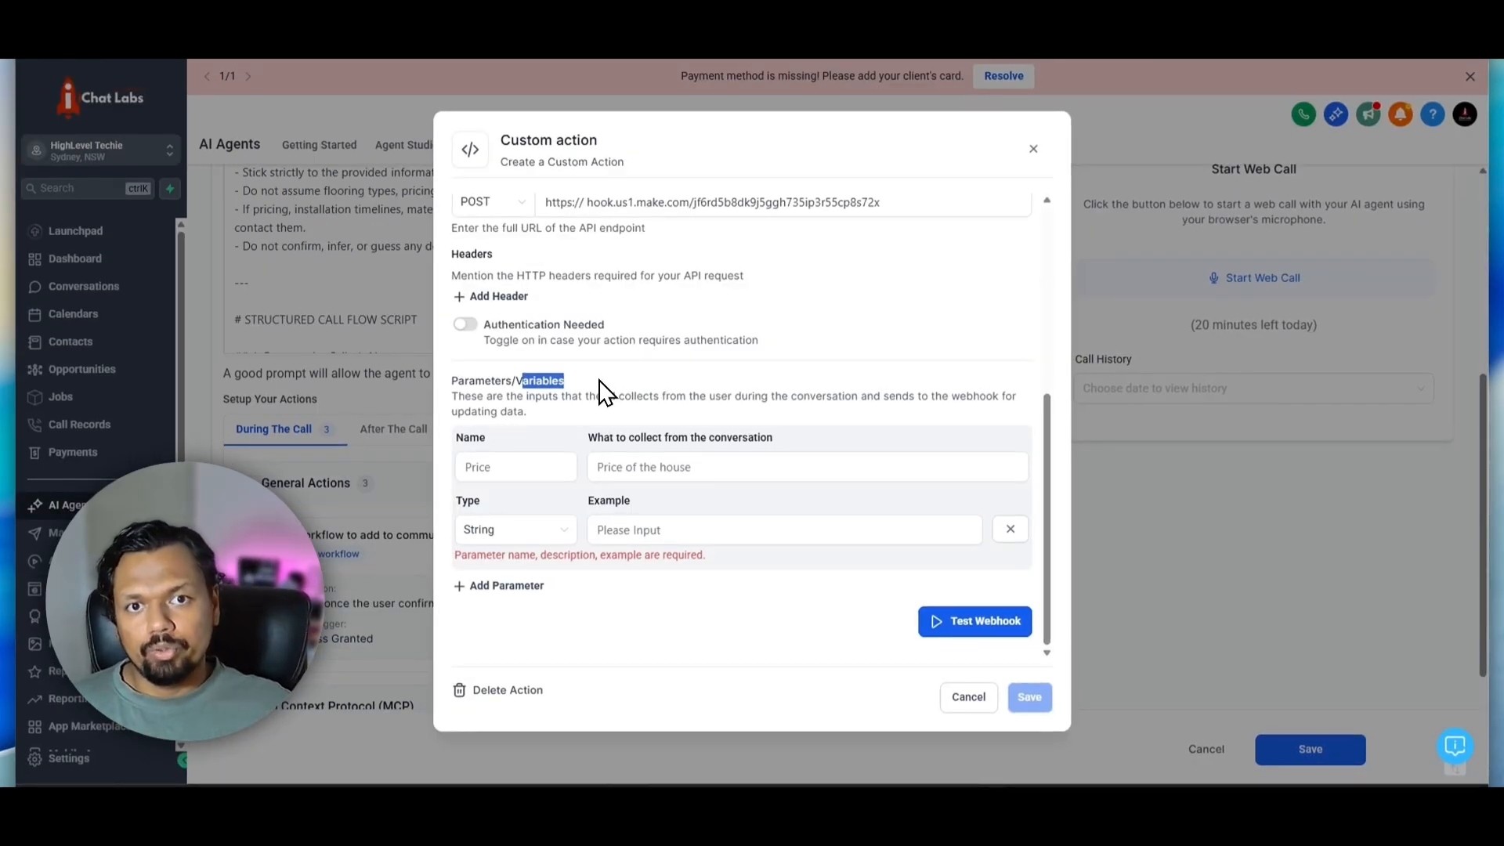
pyautogui.click(512, 463)
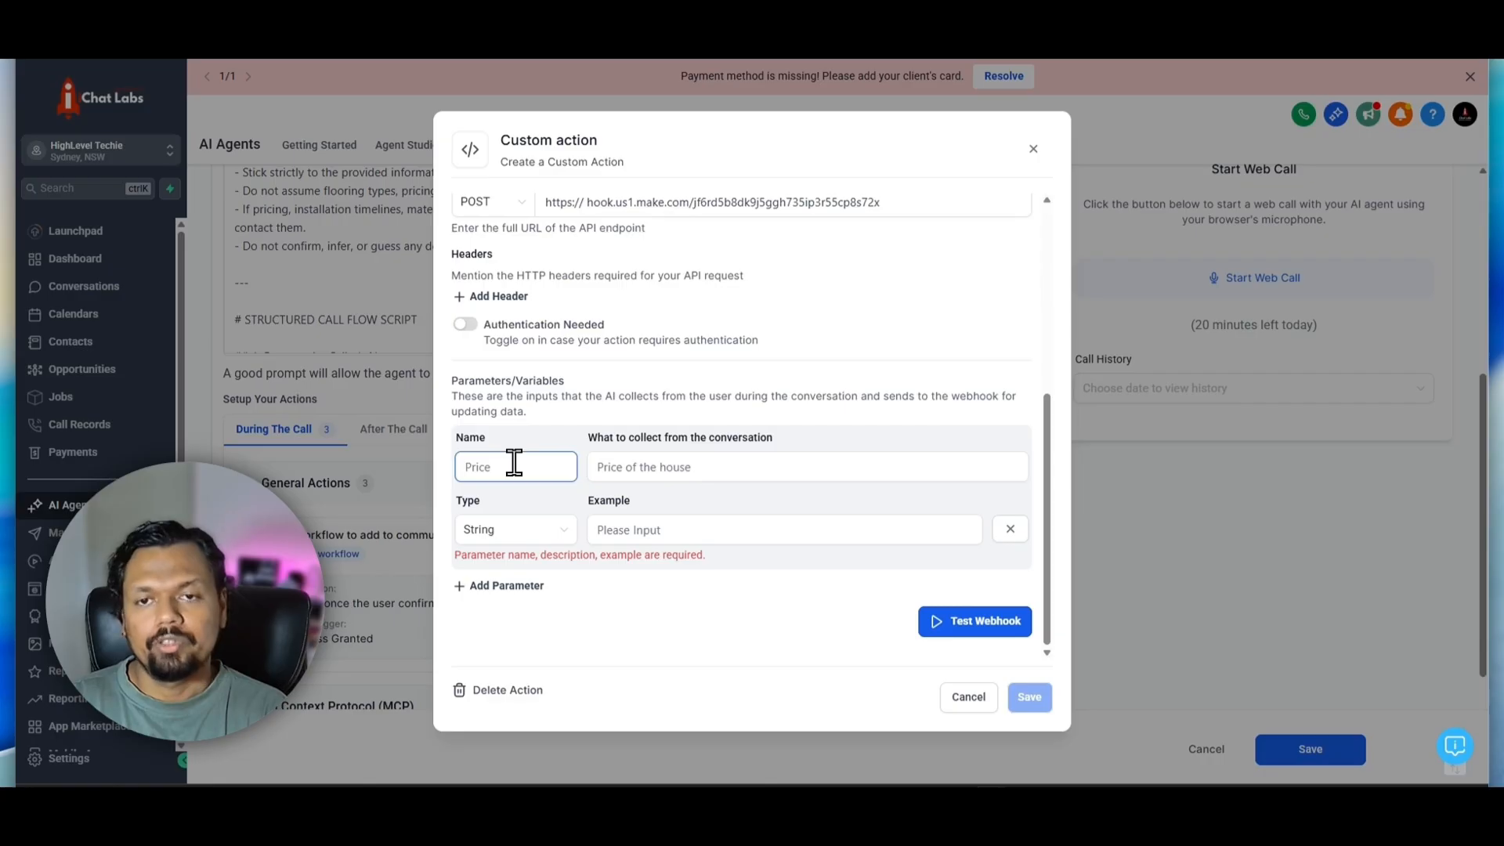
pyautogui.write('Passwor')
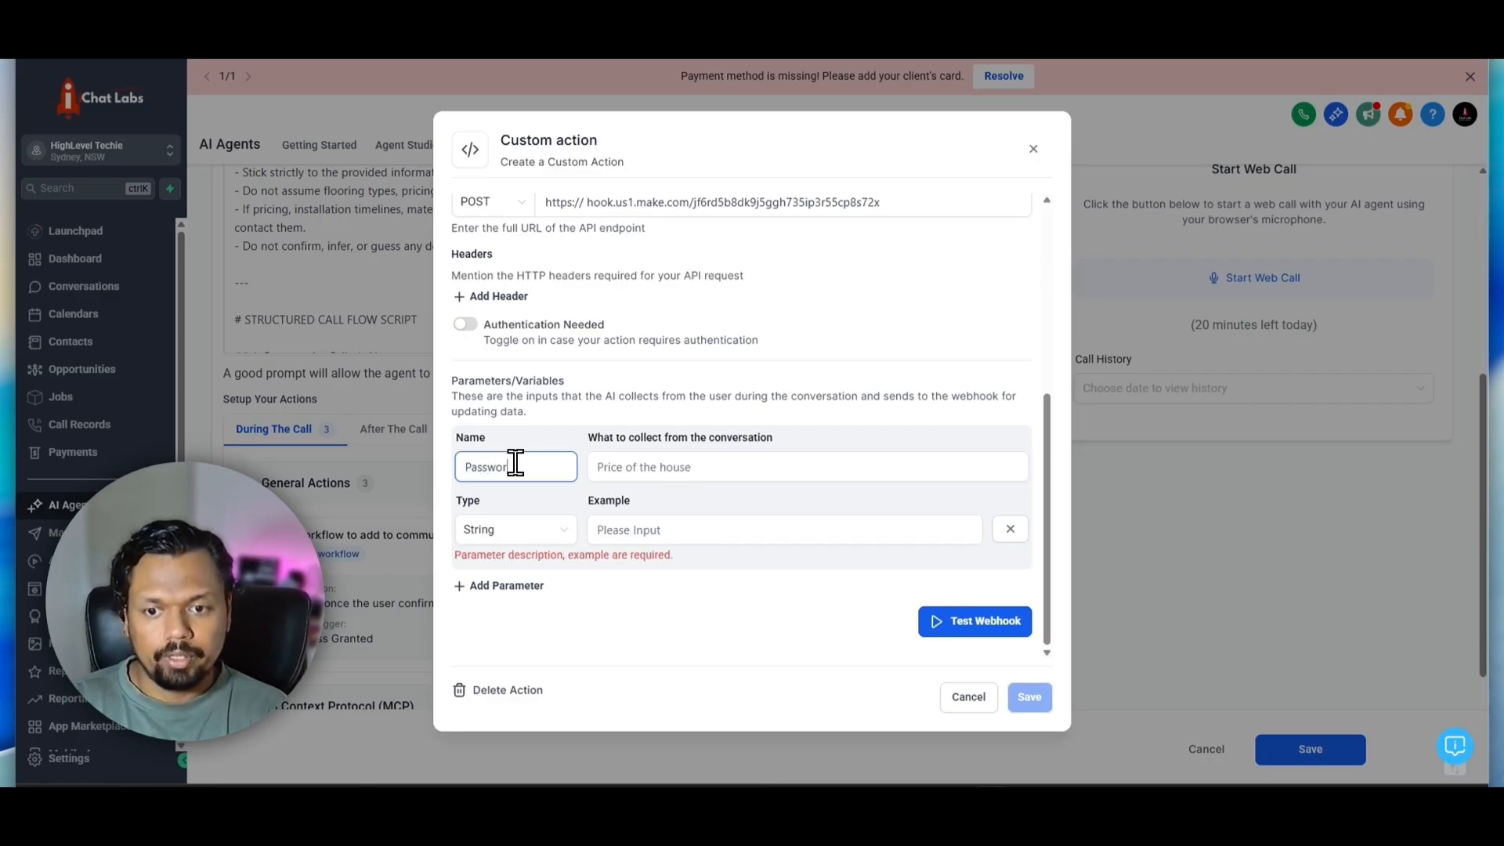
pyautogui.write('d')
# Set what the Password parameter collects to "Capture the password as uttered by the user" and choose String as its type
pyautogui.click(623, 467)
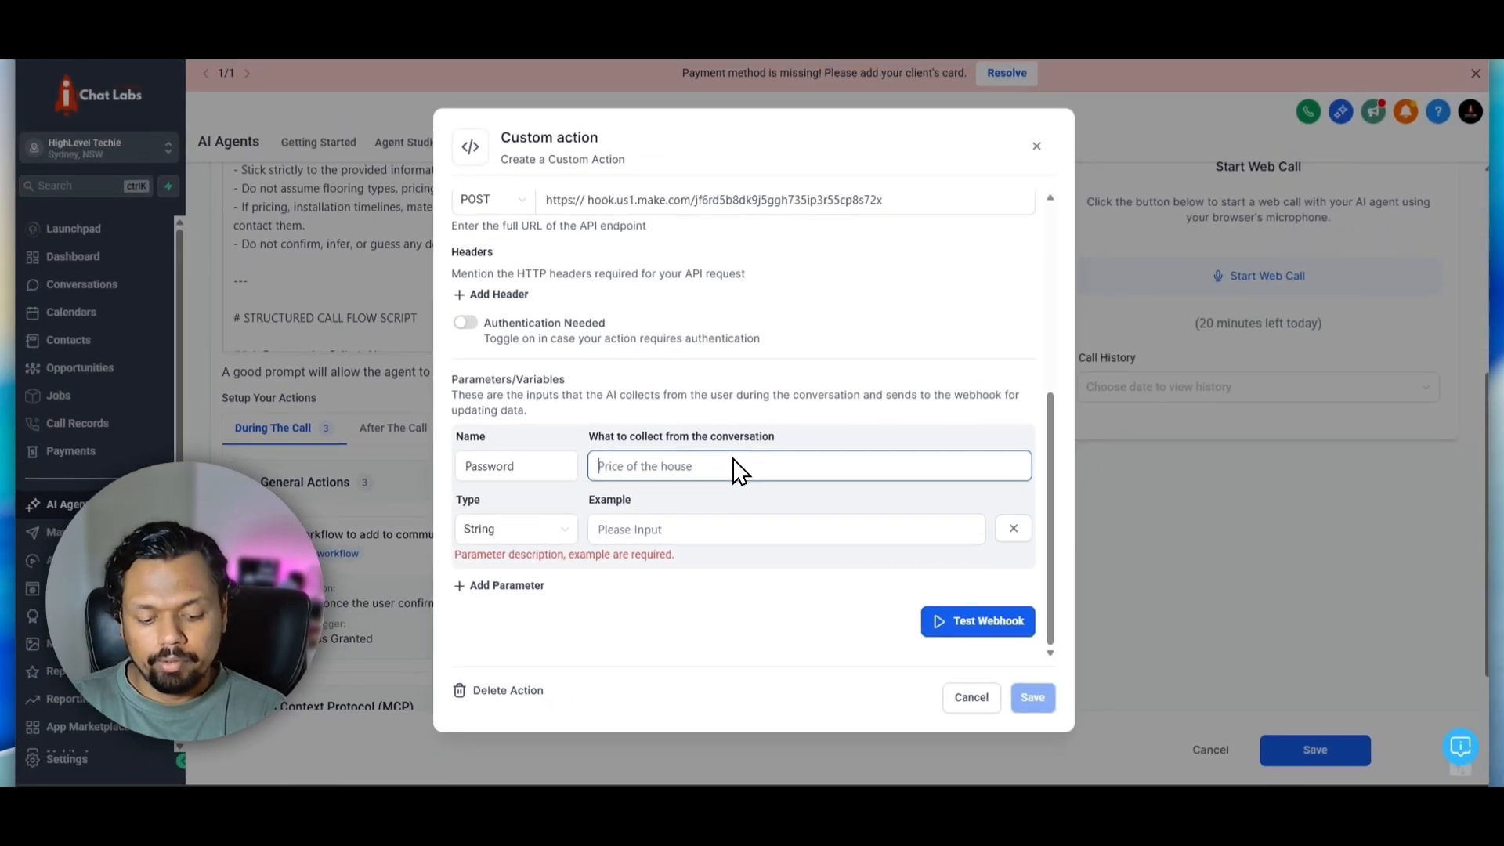
pyautogui.write('Captru')
pyautogui.press('BackSpace')
pyautogui.press('BackSpace')
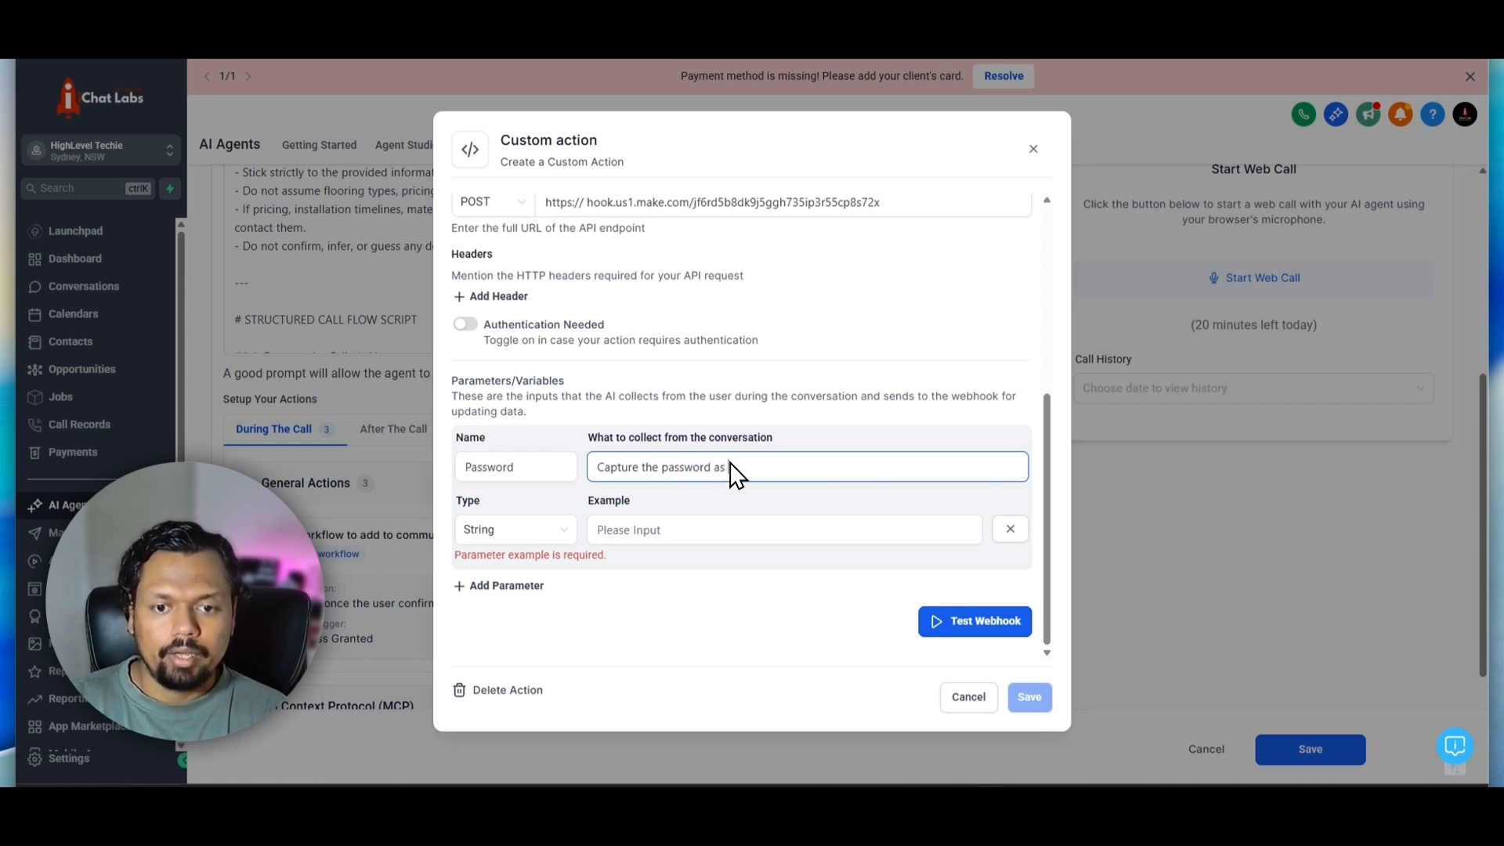
pyautogui.write('ered by the user')
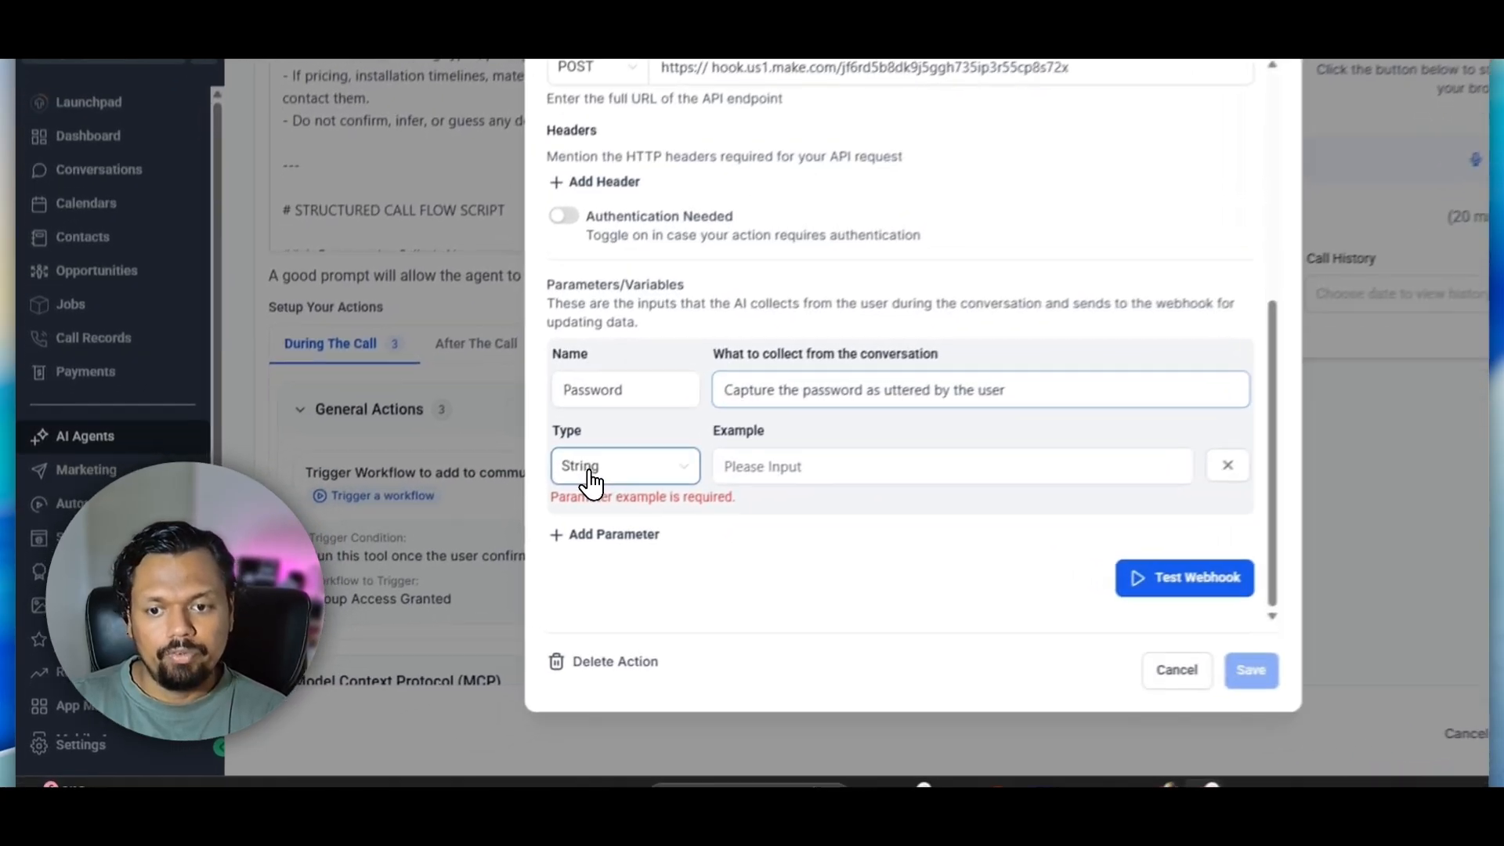
pyautogui.click(484, 532)
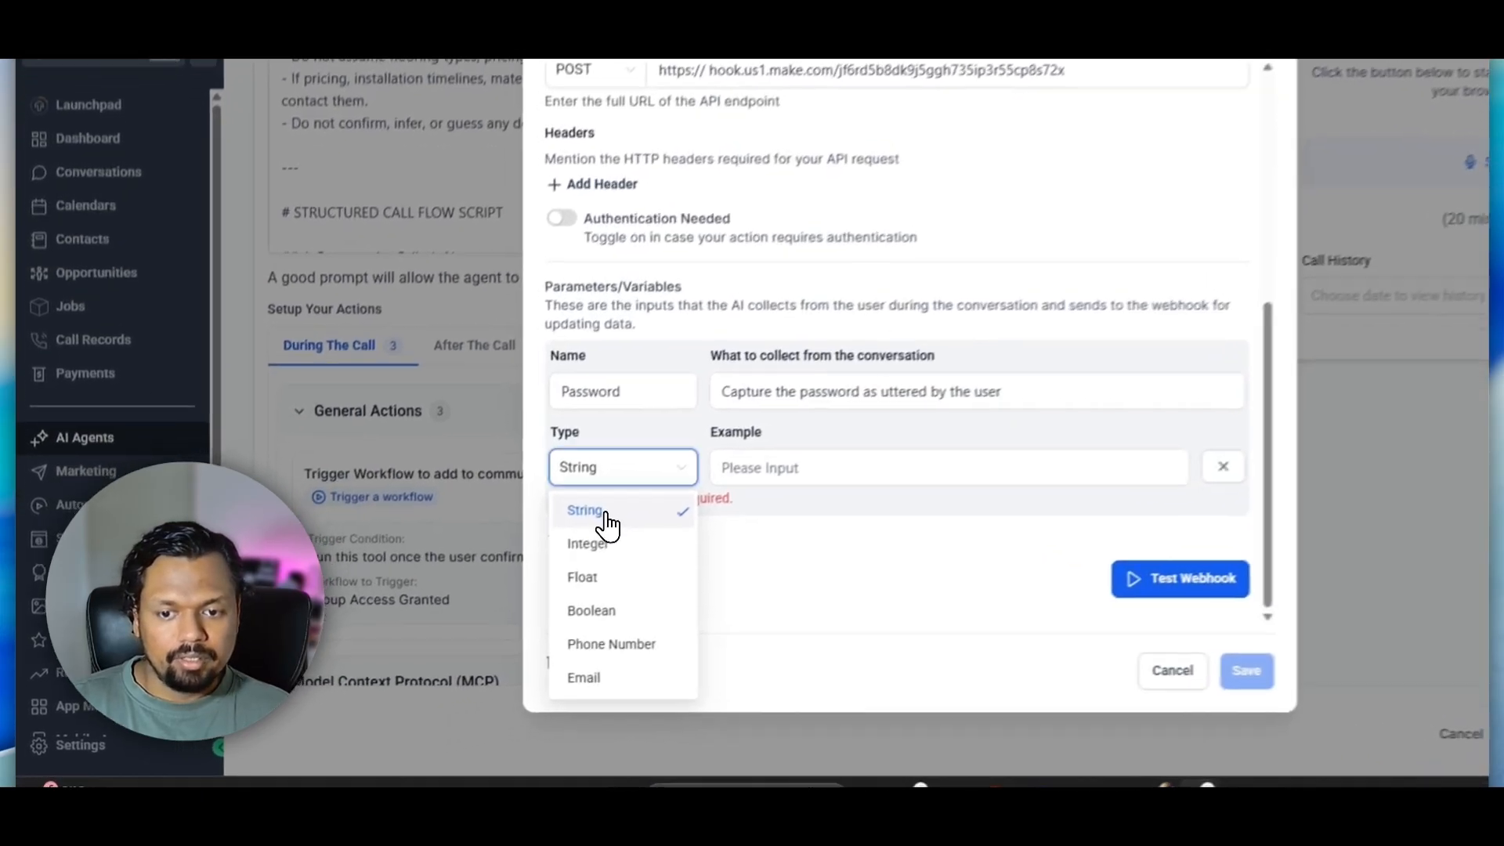
pyautogui.click(501, 579)
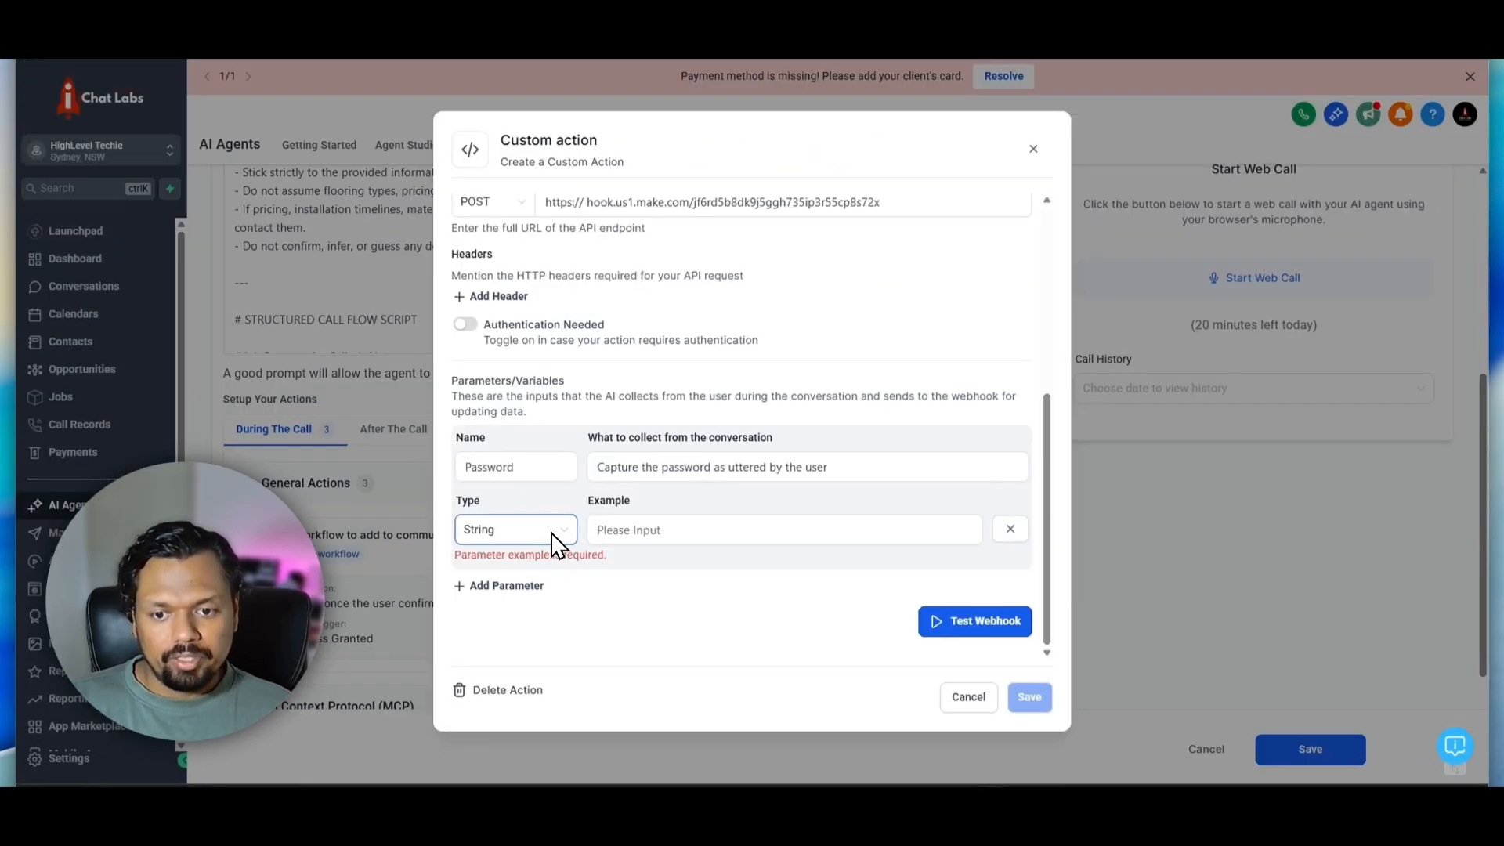
# Enter a sample password as the example value for the custom action's Password parameter
pyautogui.click(633, 531)
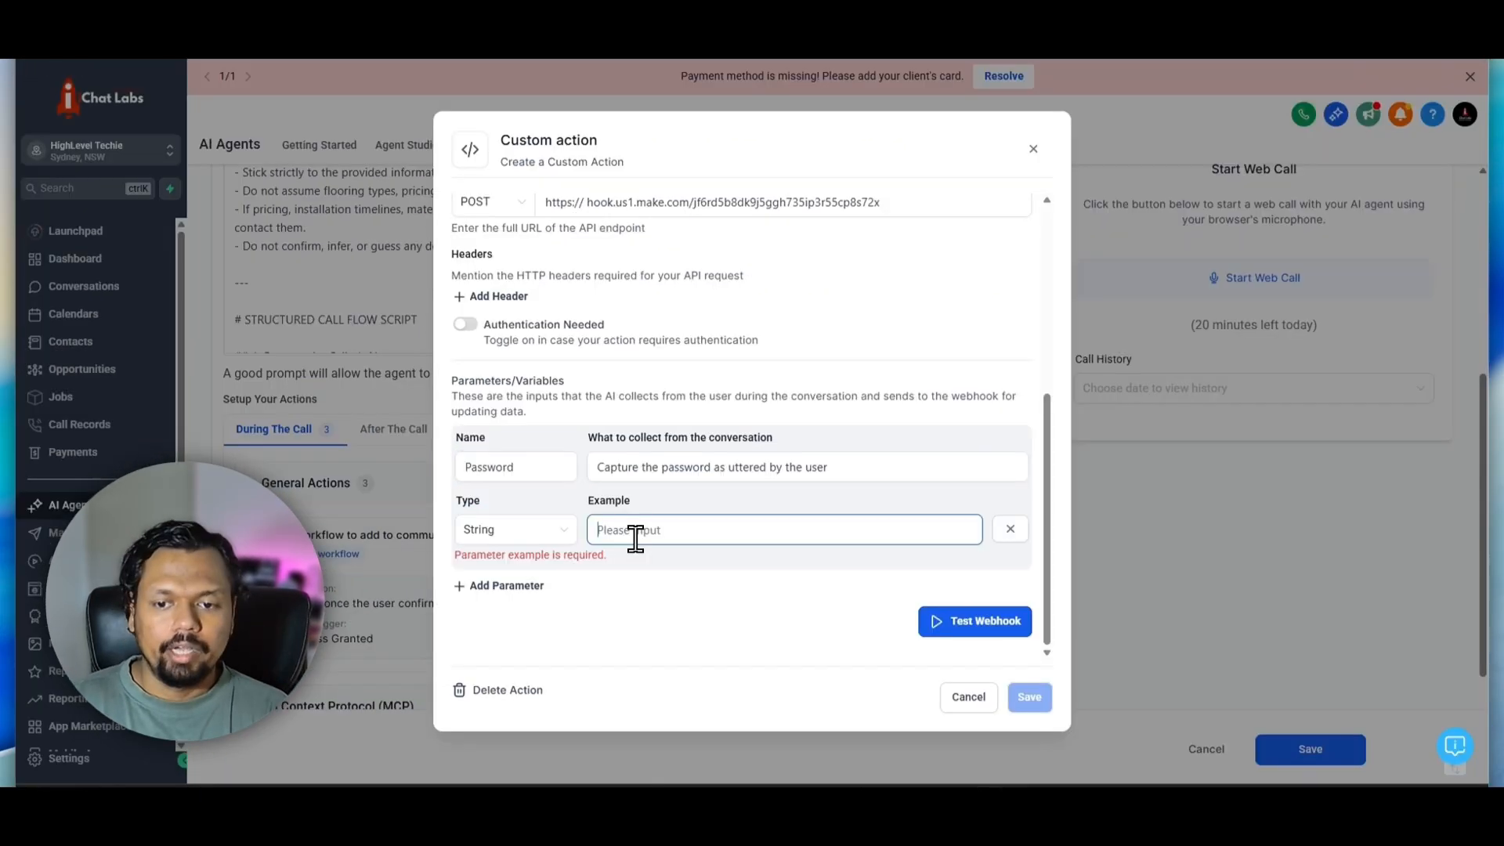
pyautogui.write('hel')
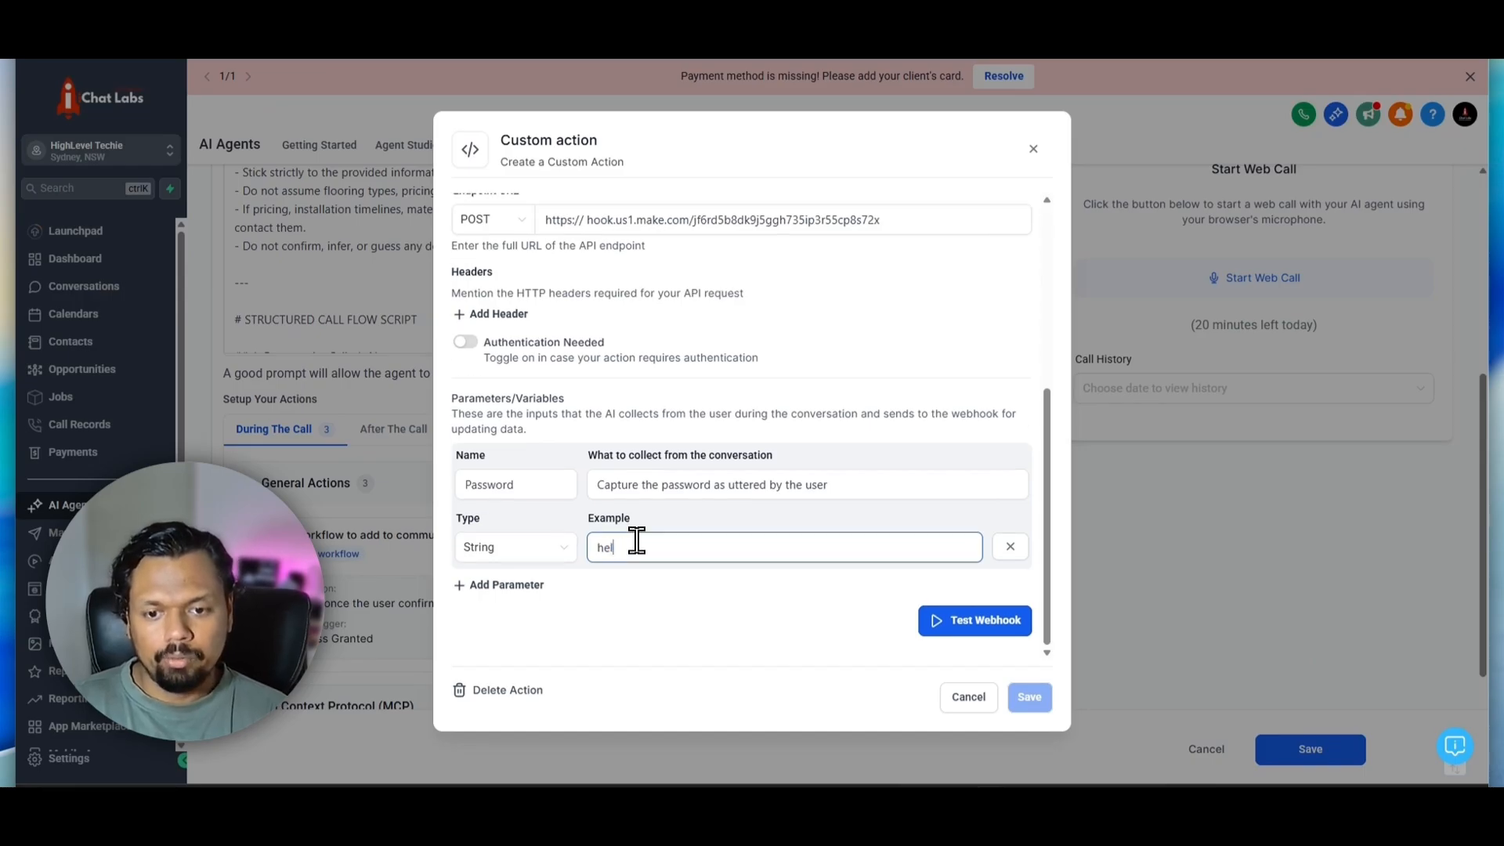
pyautogui.write('lo123')
pyautogui.click(677, 623)
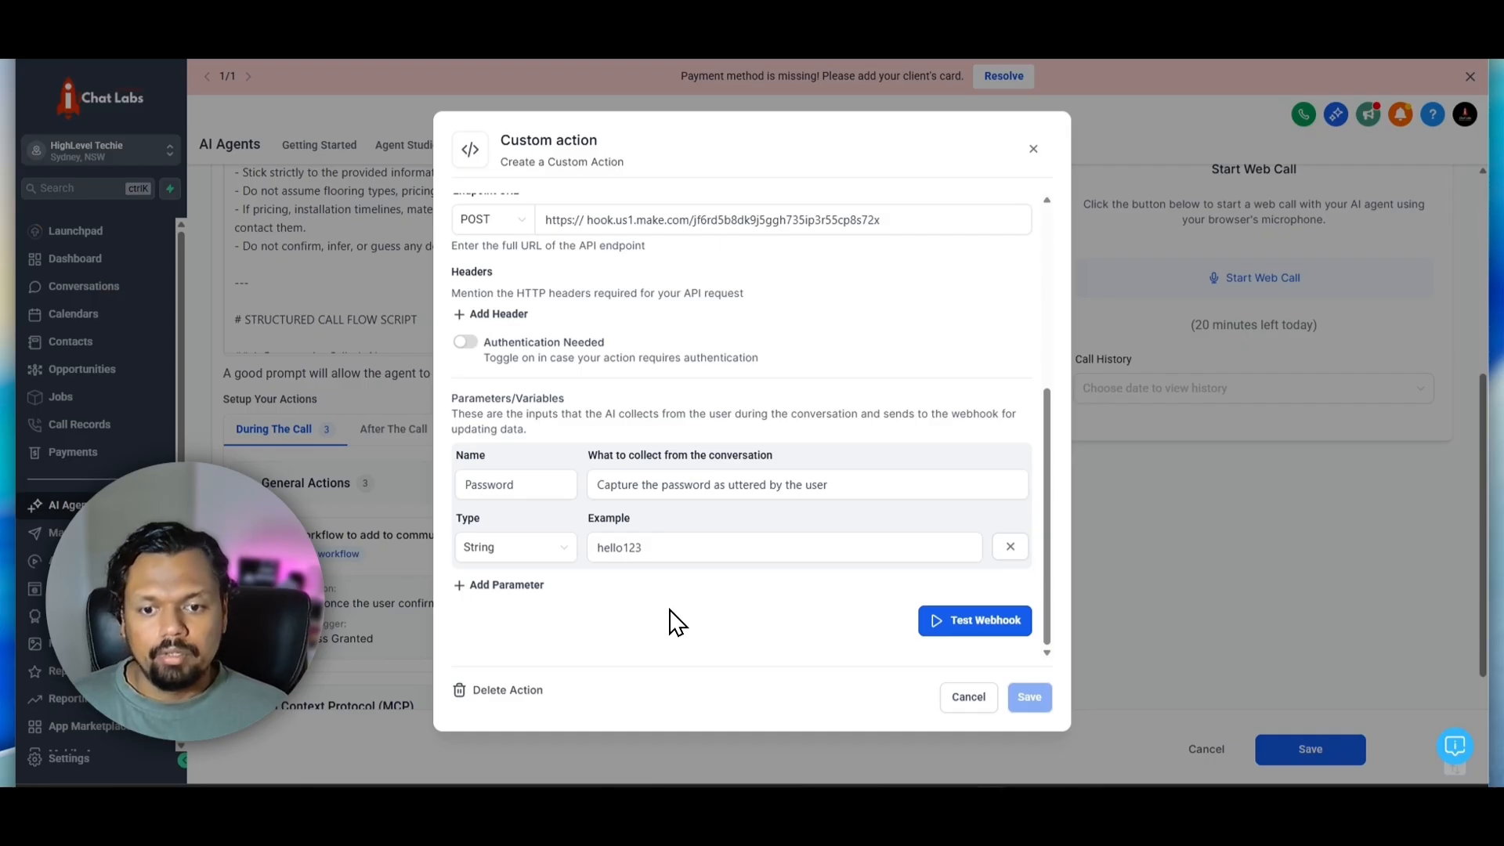
pyautogui.click(492, 586)
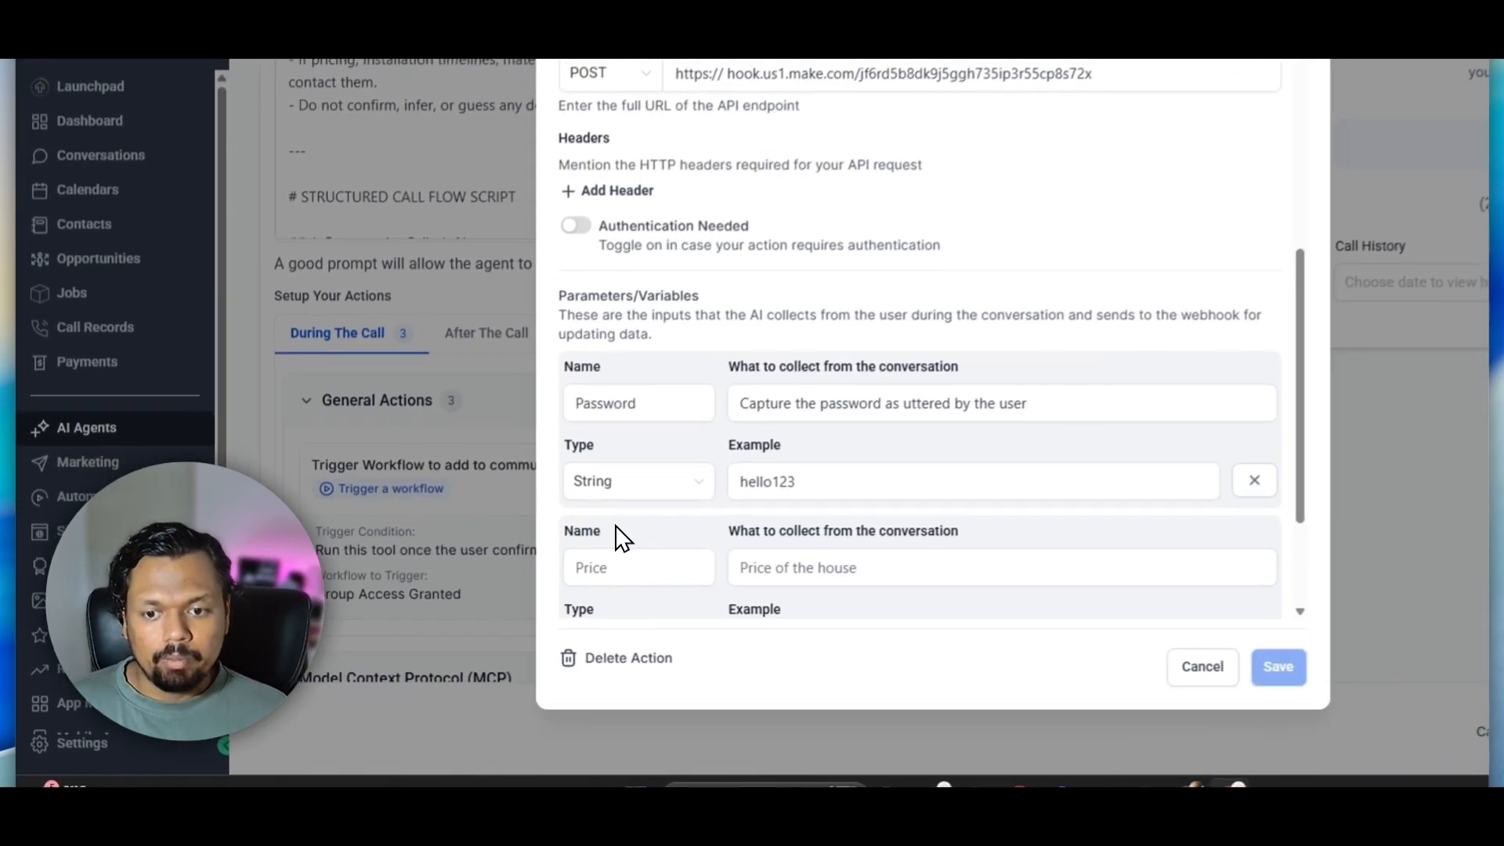
pyautogui.scroll(-3, 681, 540)
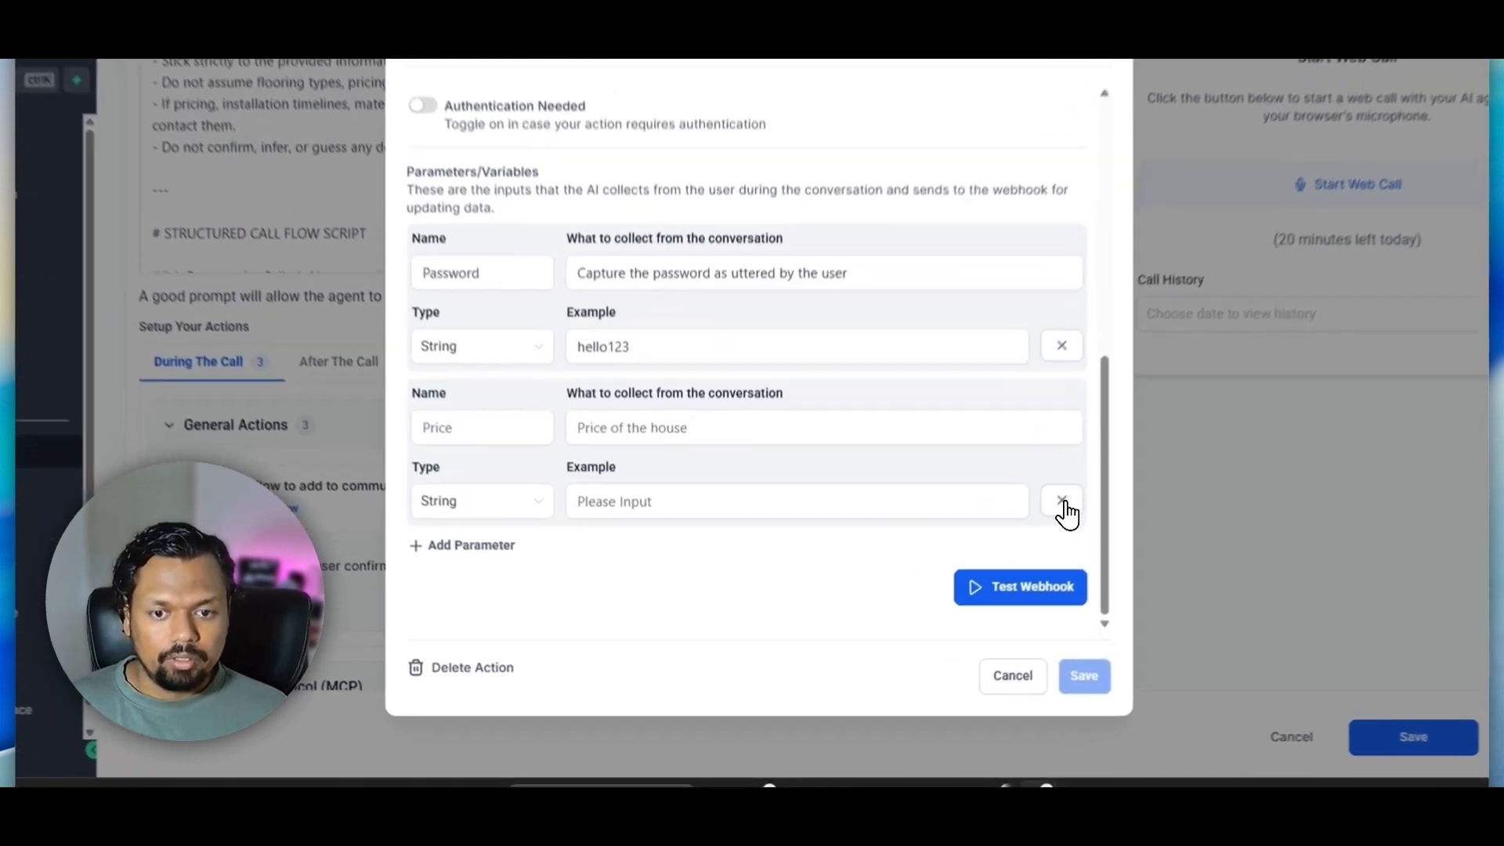
pyautogui.click(1010, 548)
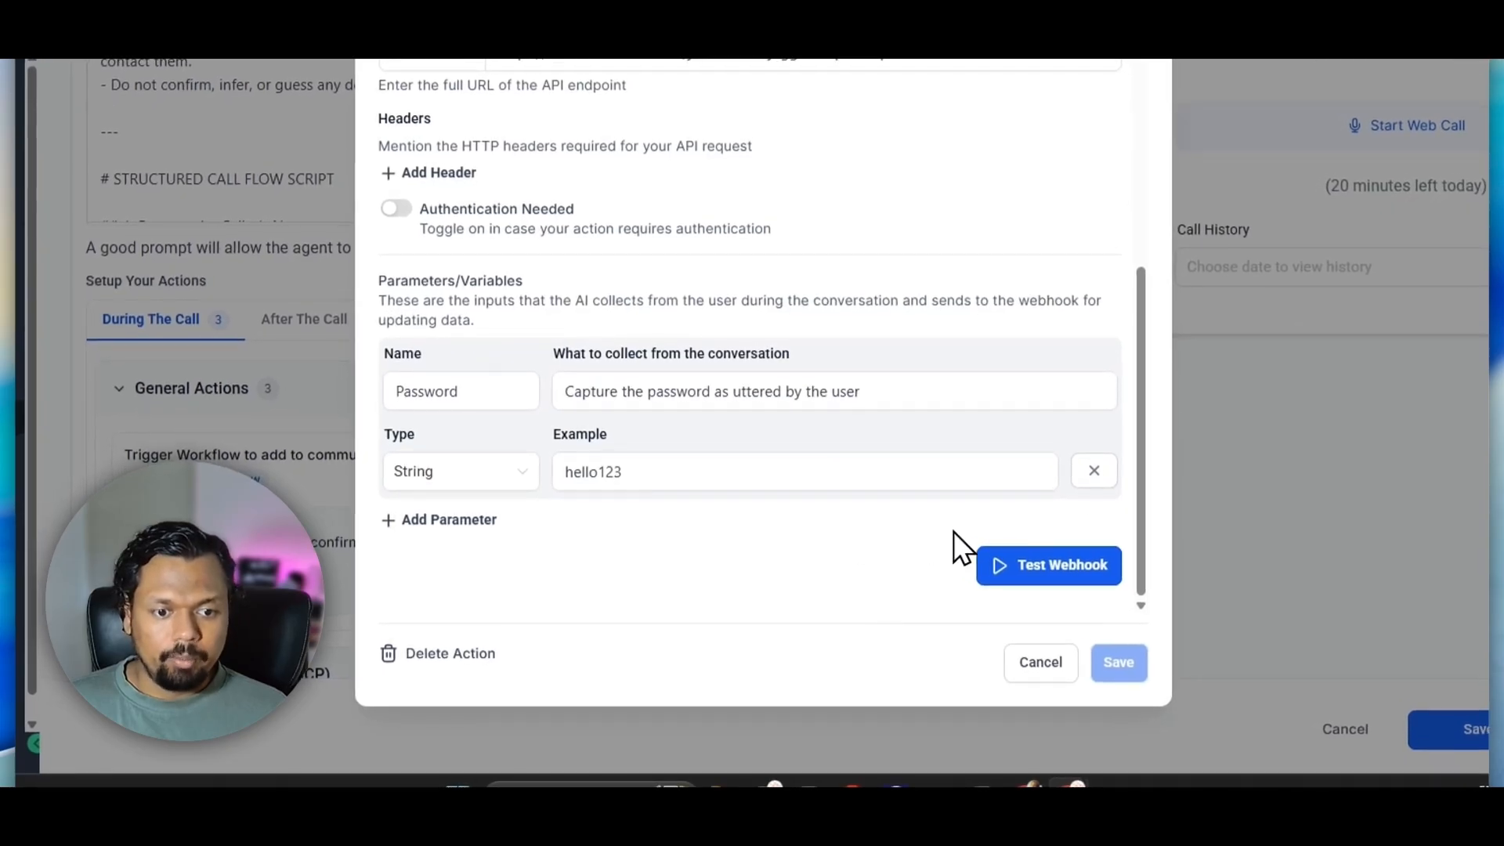
# Test the custom action's webhook, using the sample password as the test value to initialize the action
pyautogui.click(1050, 580)
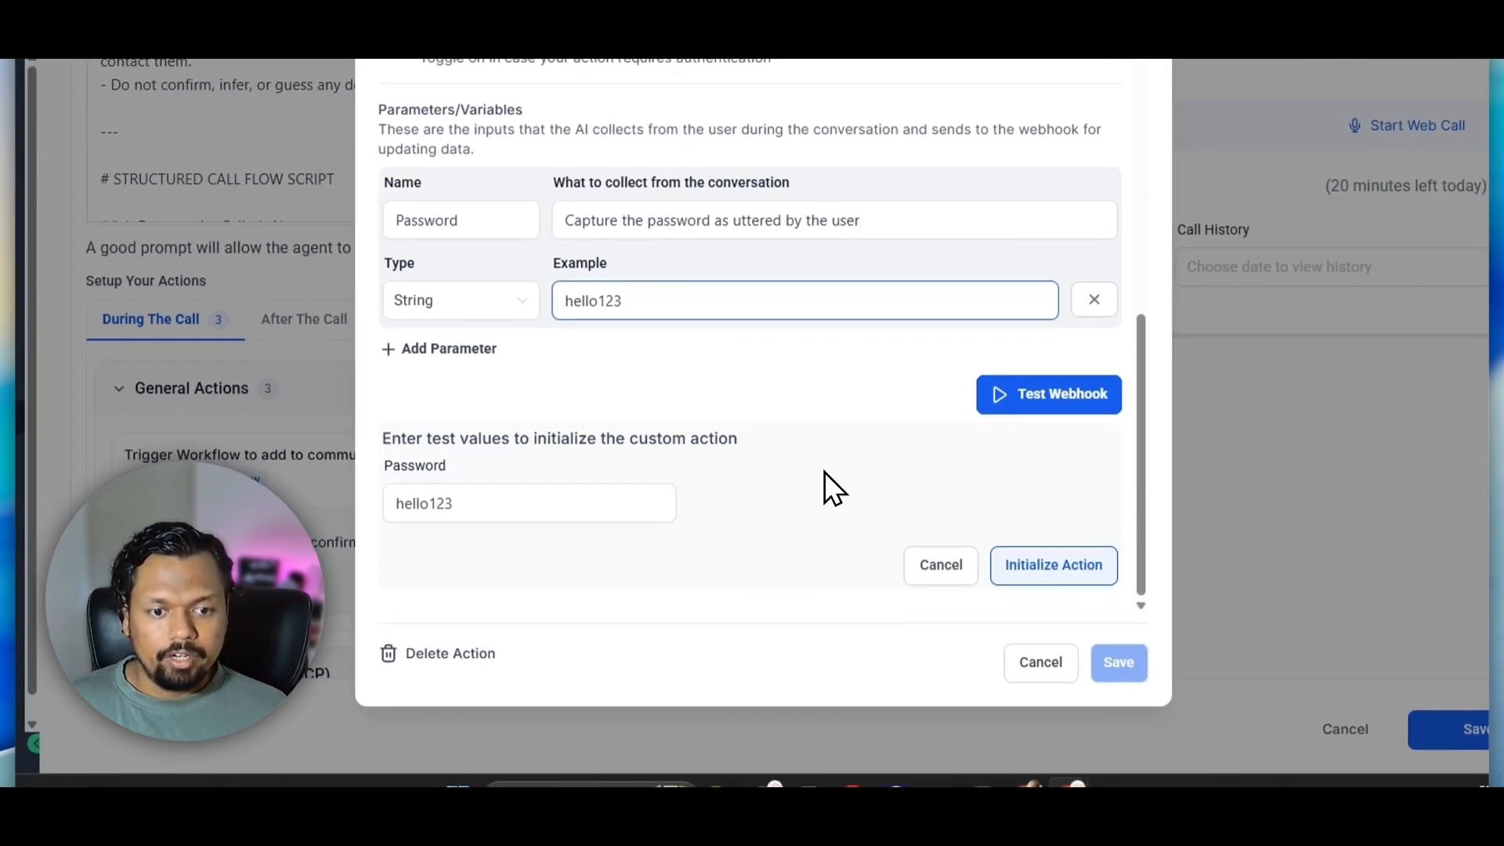
pyautogui.click(622, 302)
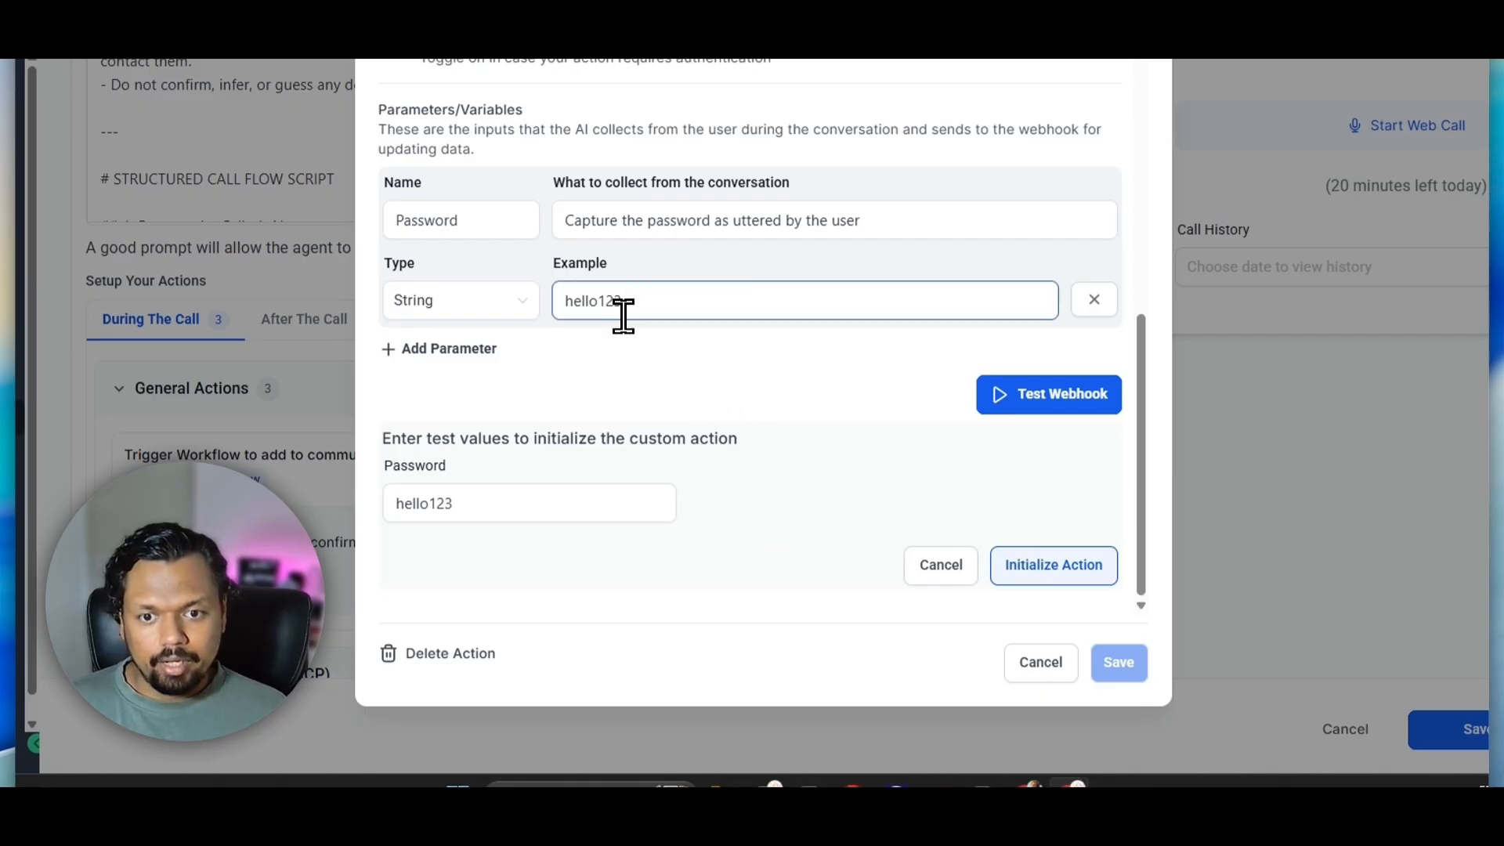
pyautogui.moveTo(622, 302); pyautogui.dragTo(548, 302)
pyautogui.moveTo(404, 509); pyautogui.dragTo(455, 511)
pyautogui.click(468, 511)
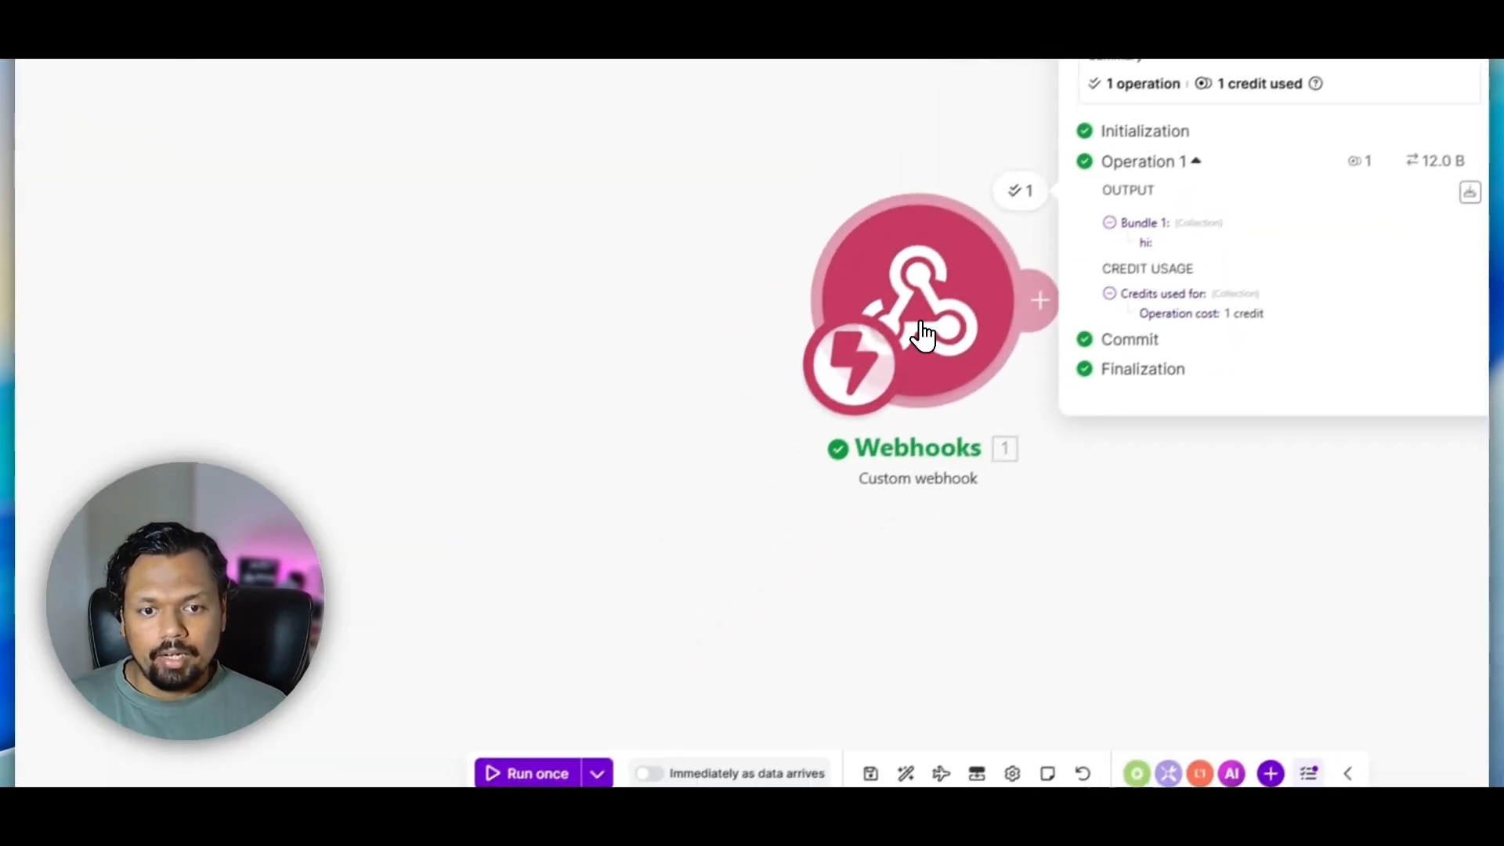
pyautogui.rightClick(923, 336)
pyautogui.click(957, 366)
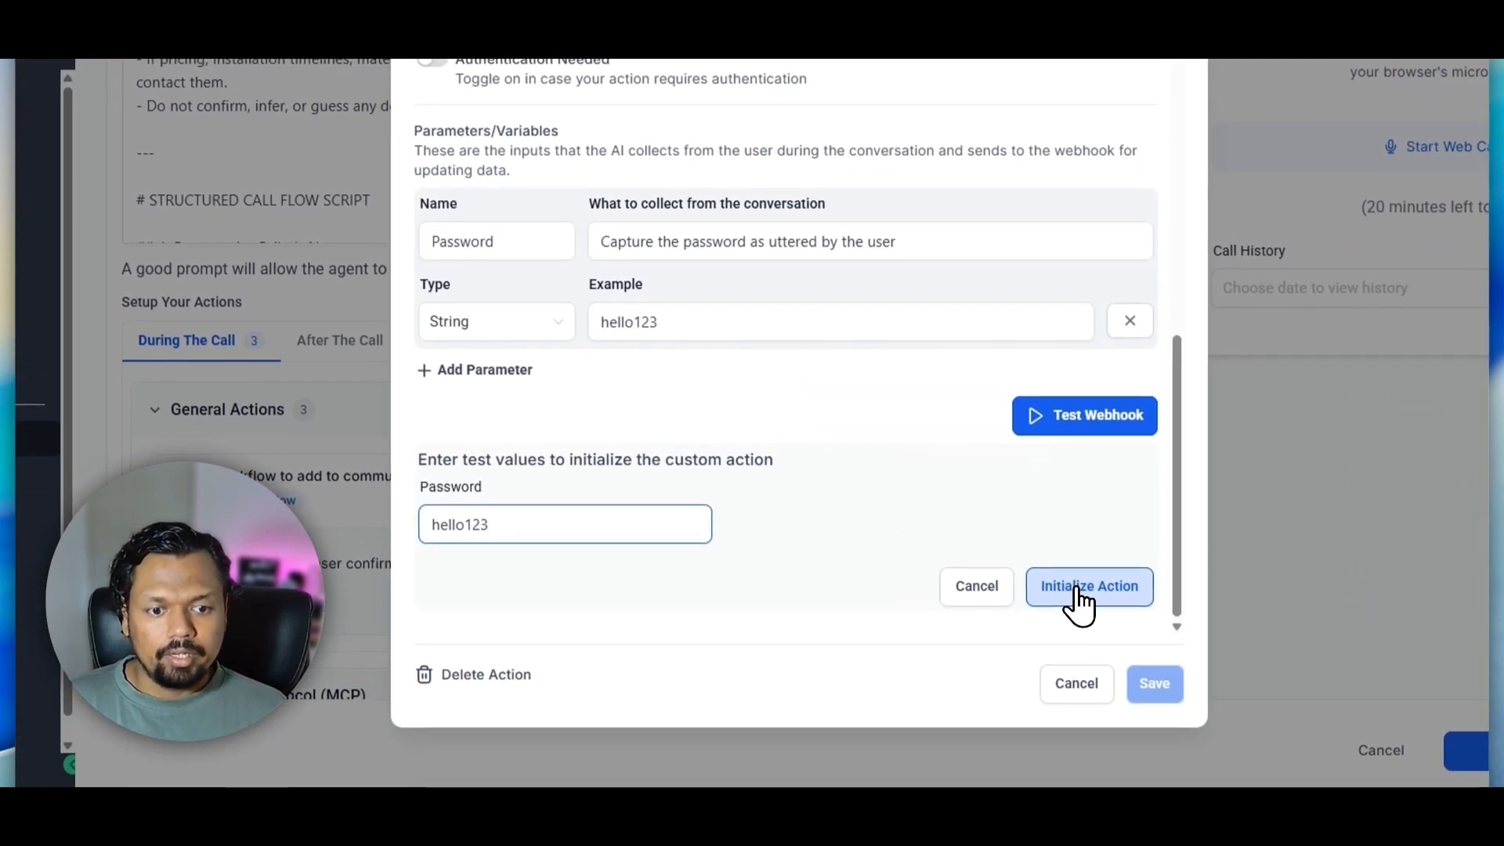
pyautogui.click(1079, 595)
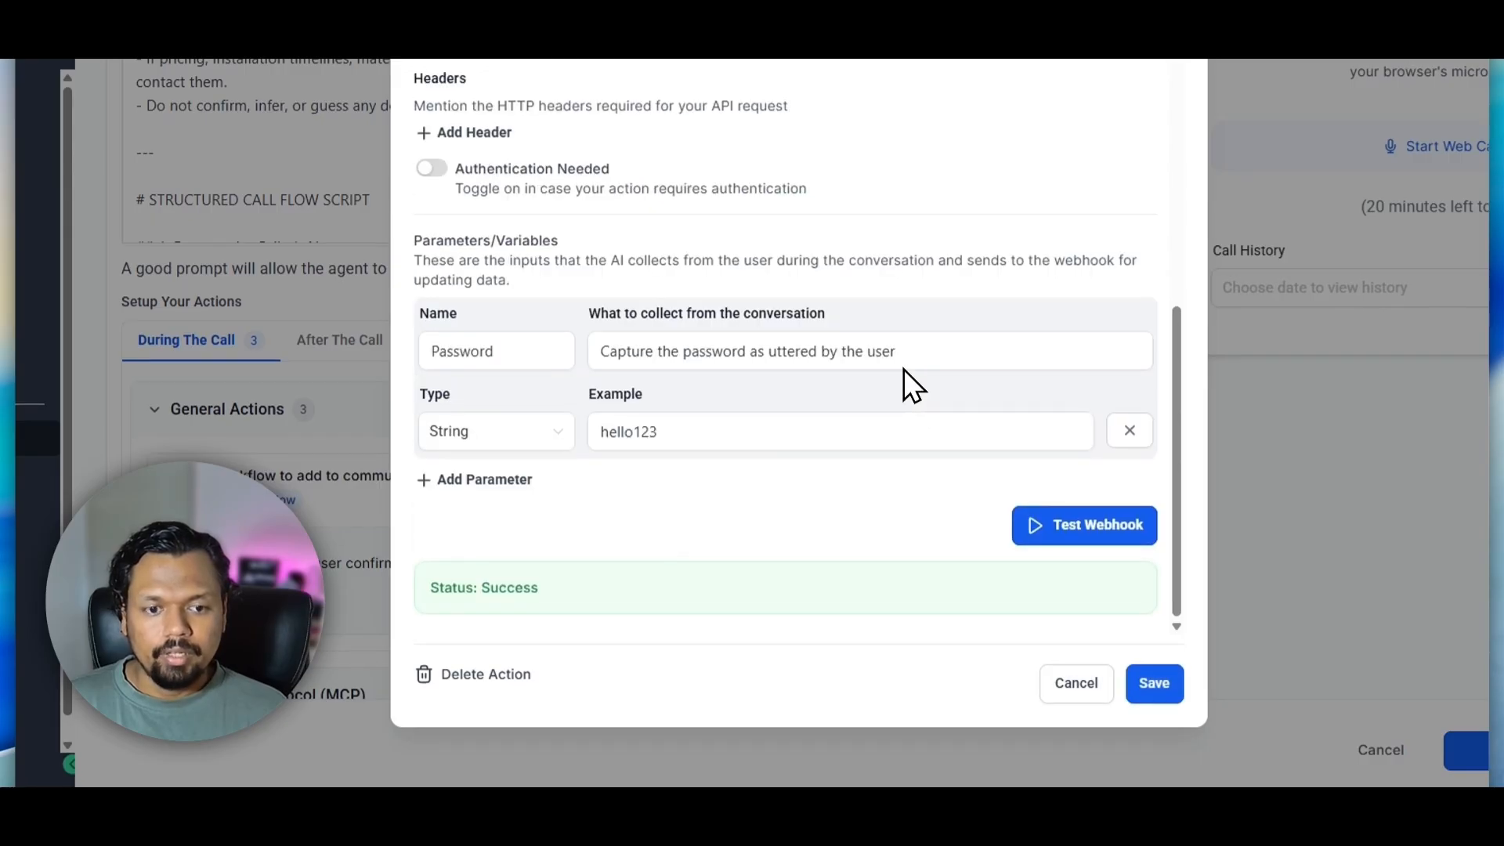
# Check the test status, inspect the Password value in the Make webhook's output bundle, and close its operation details
pyautogui.moveTo(595, 595); pyautogui.dragTo(473, 589)
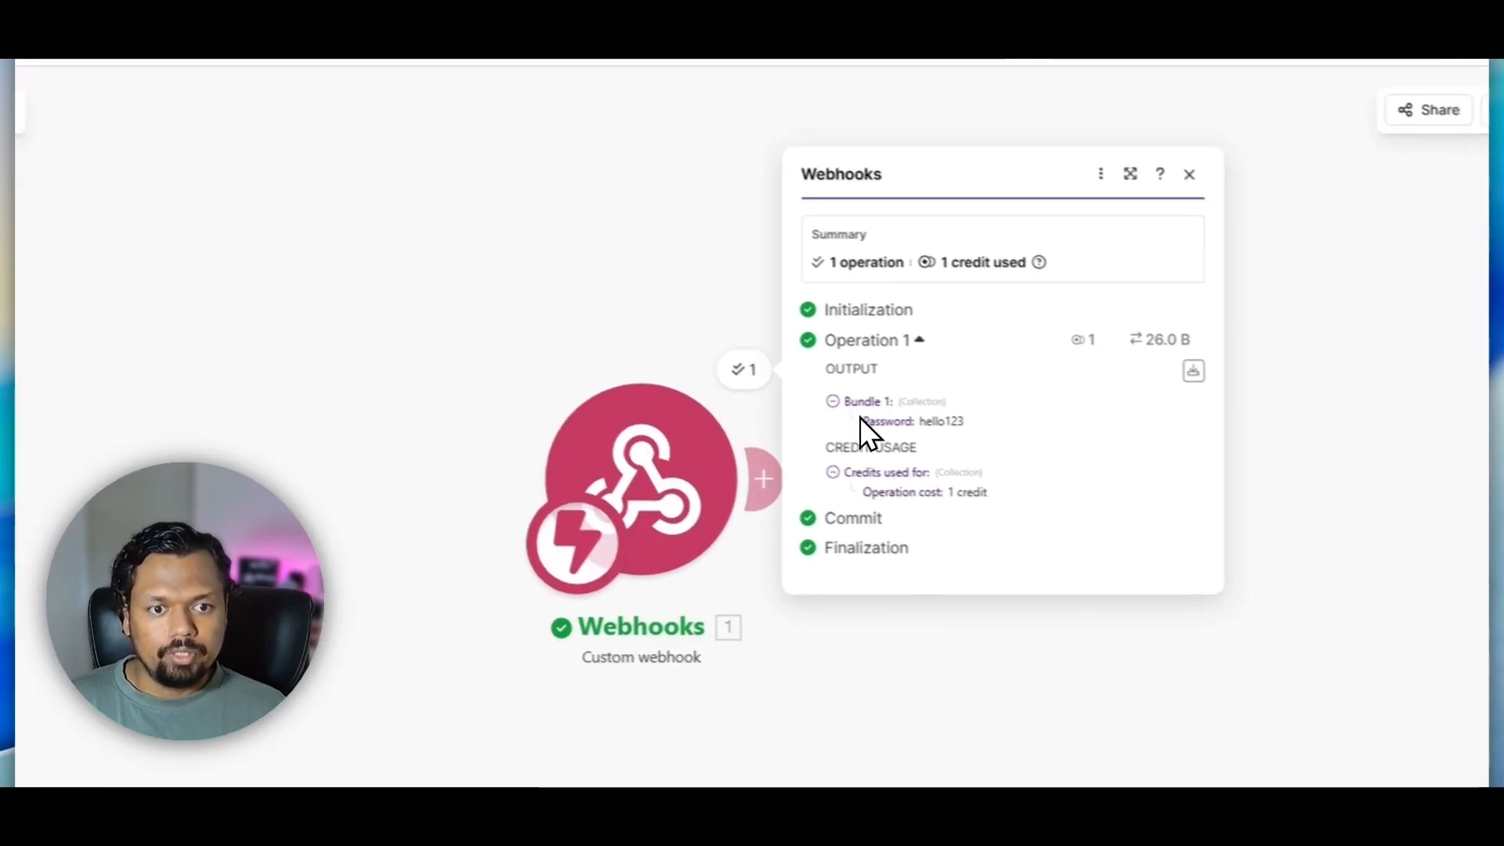
pyautogui.moveTo(869, 423); pyautogui.dragTo(971, 423)
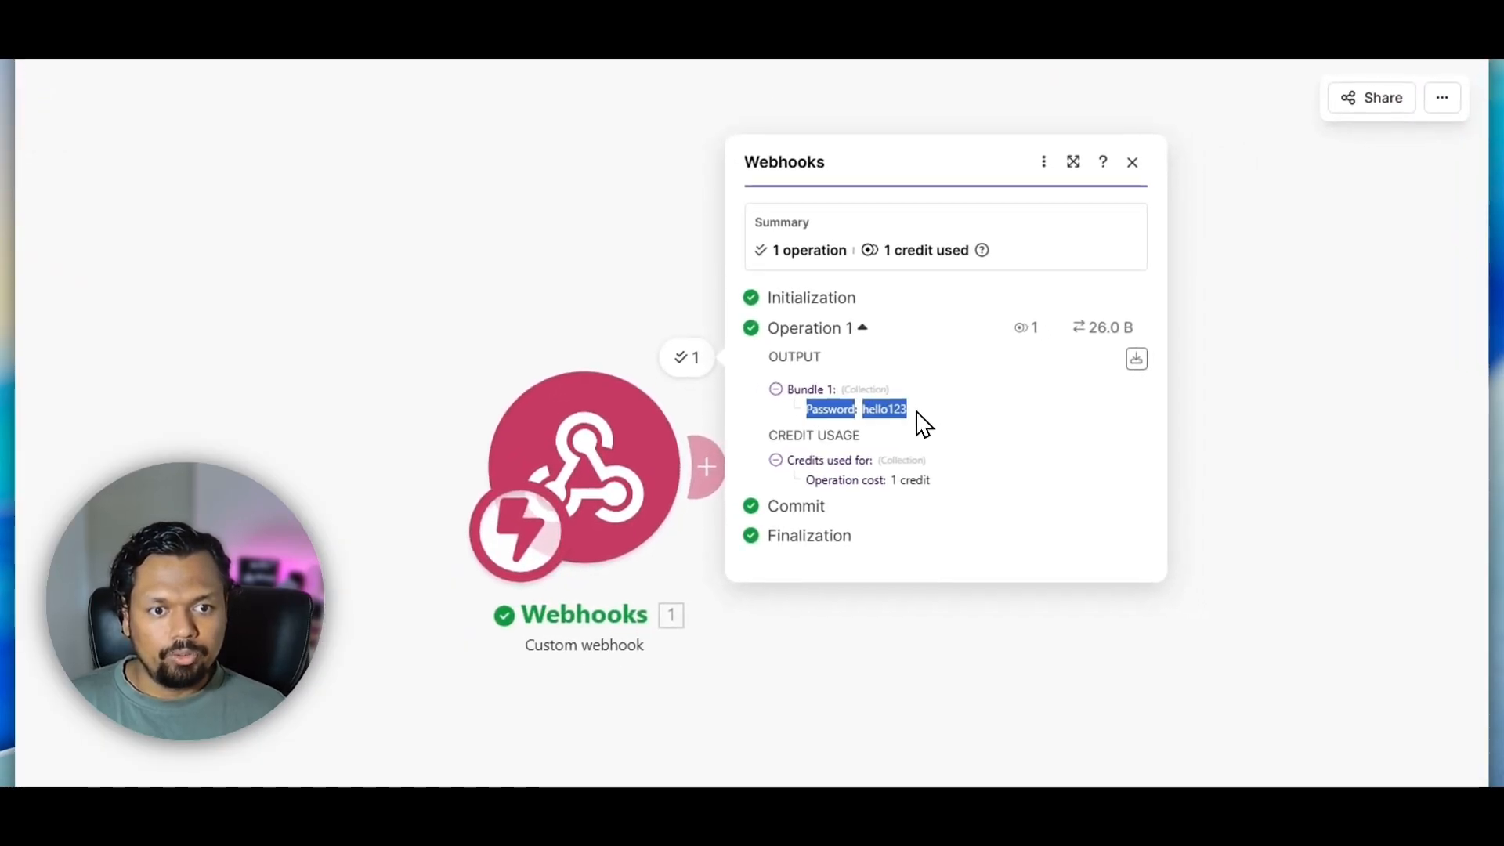
pyautogui.click(916, 412)
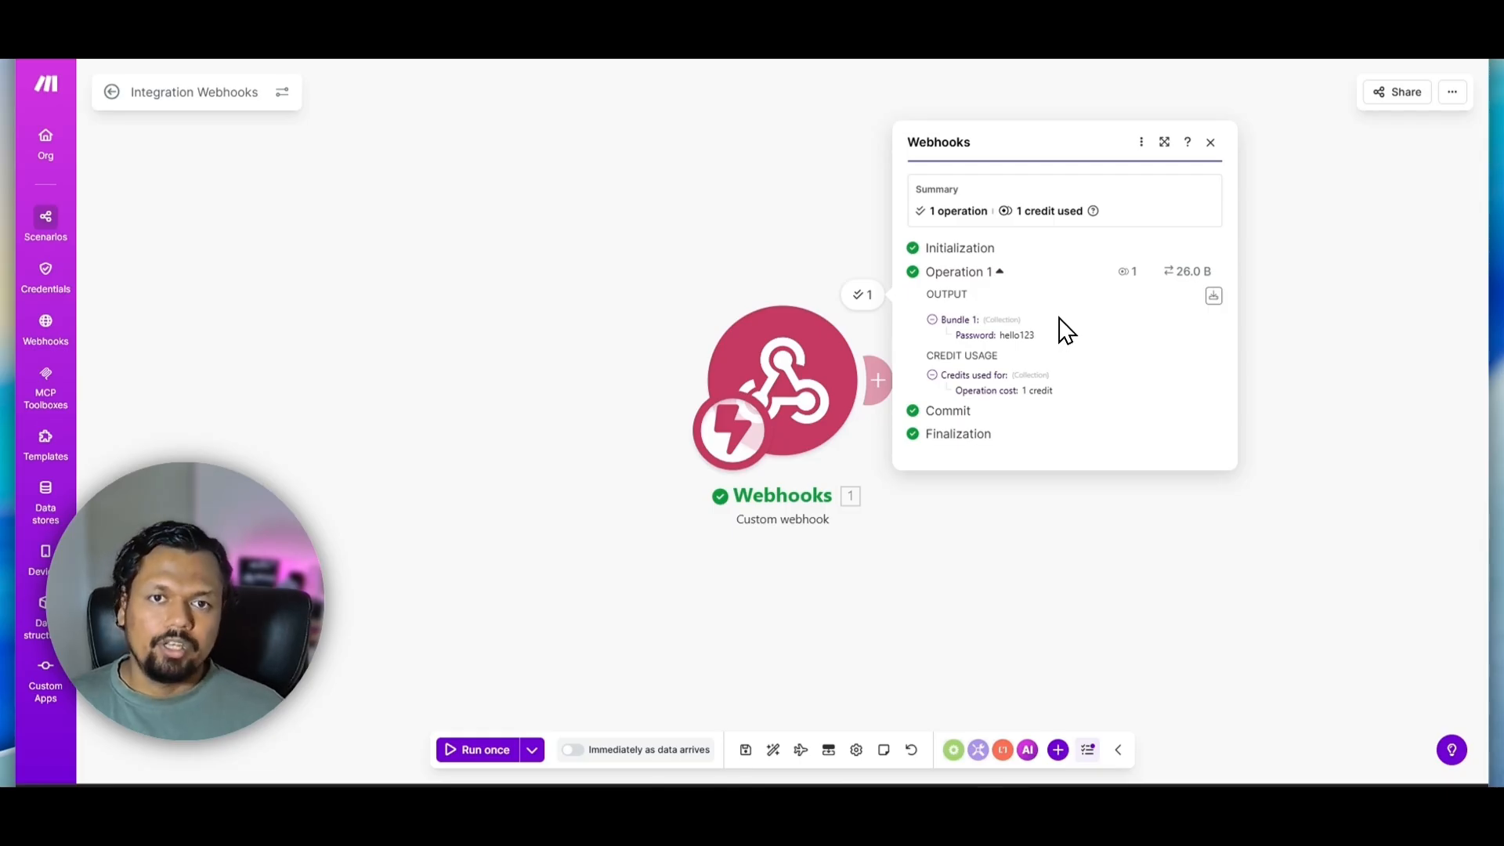
pyautogui.click(1210, 143)
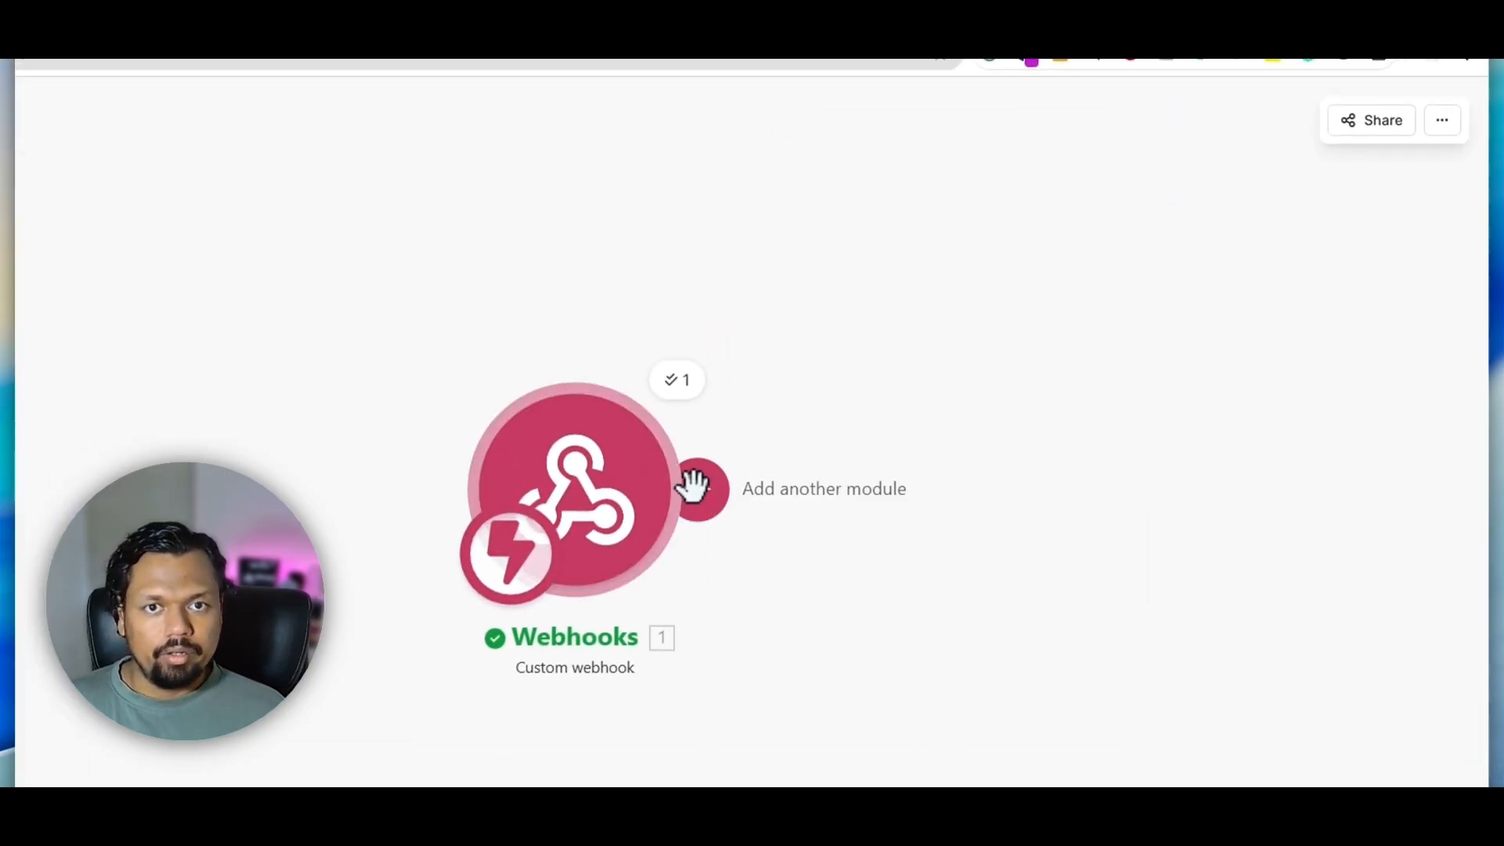
# Browse the apps available as a follow-up module after the webhook, and activate the scenario to run immediately as data arrives
pyautogui.click(697, 484)
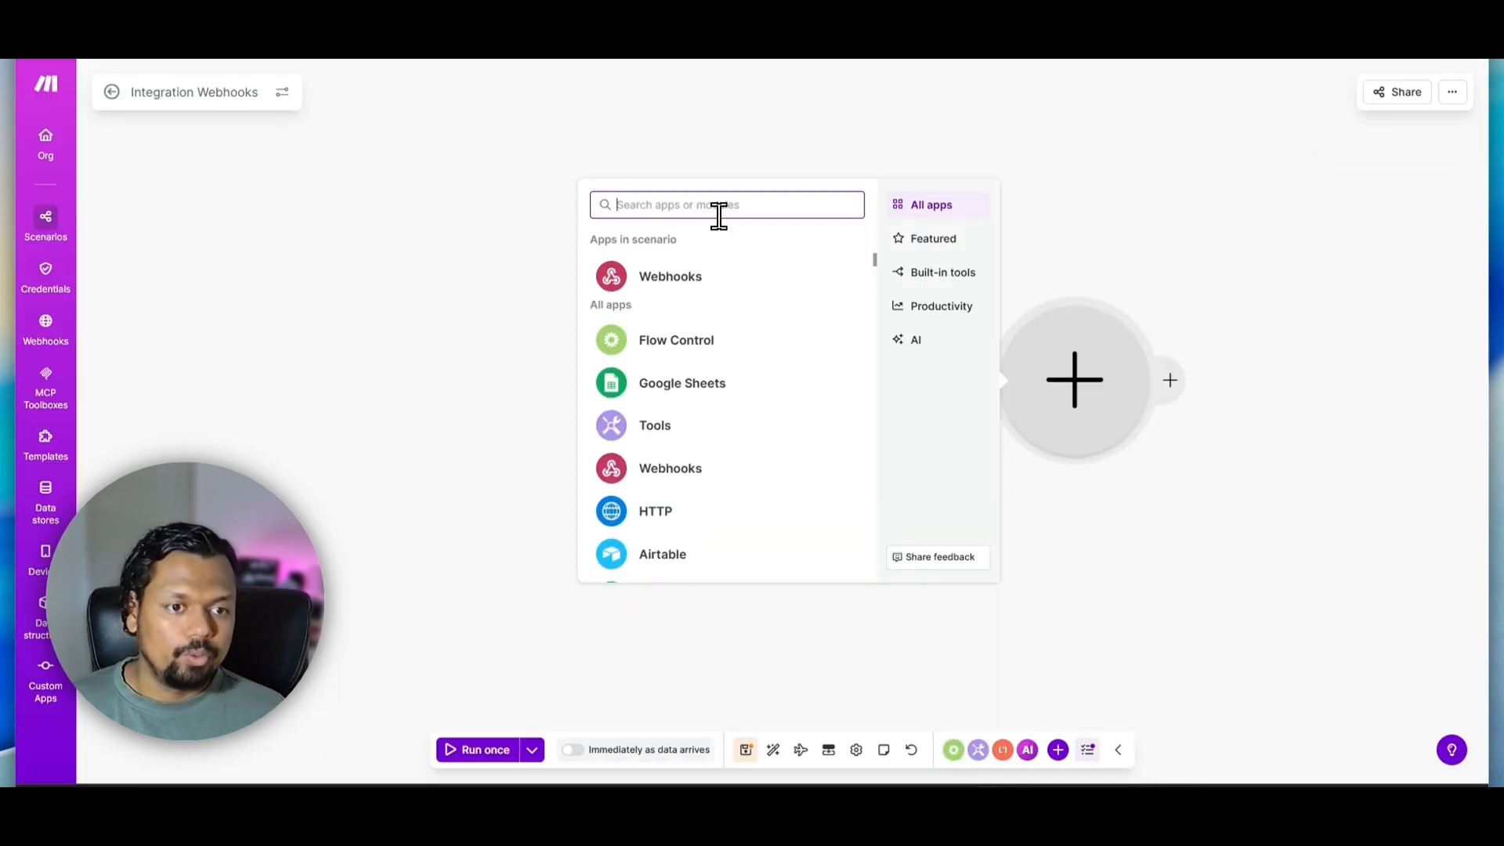
pyautogui.click(693, 384)
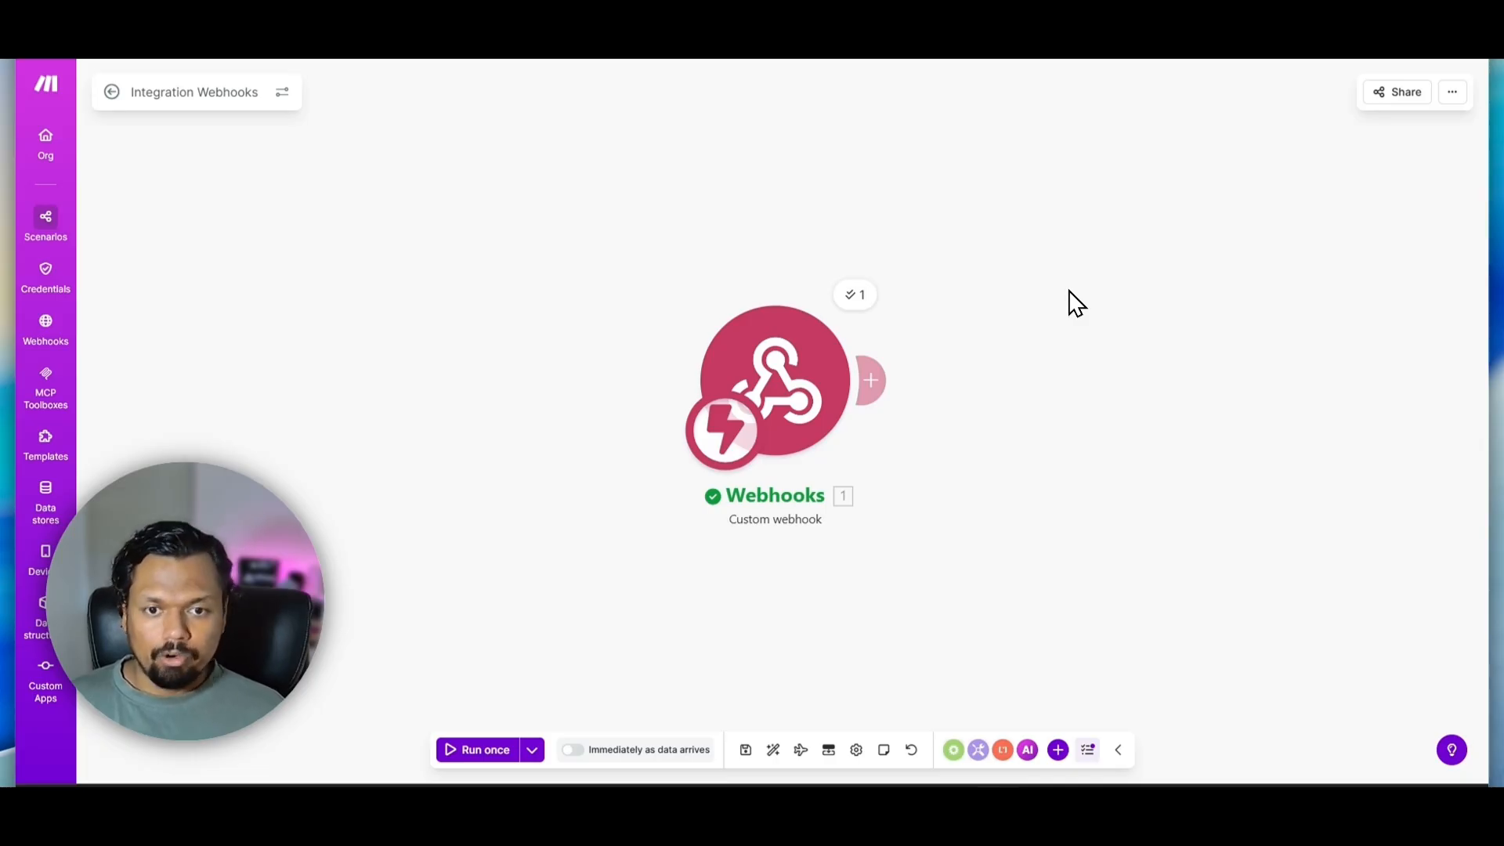
pyautogui.click(573, 752)
pyautogui.click(1016, 609)
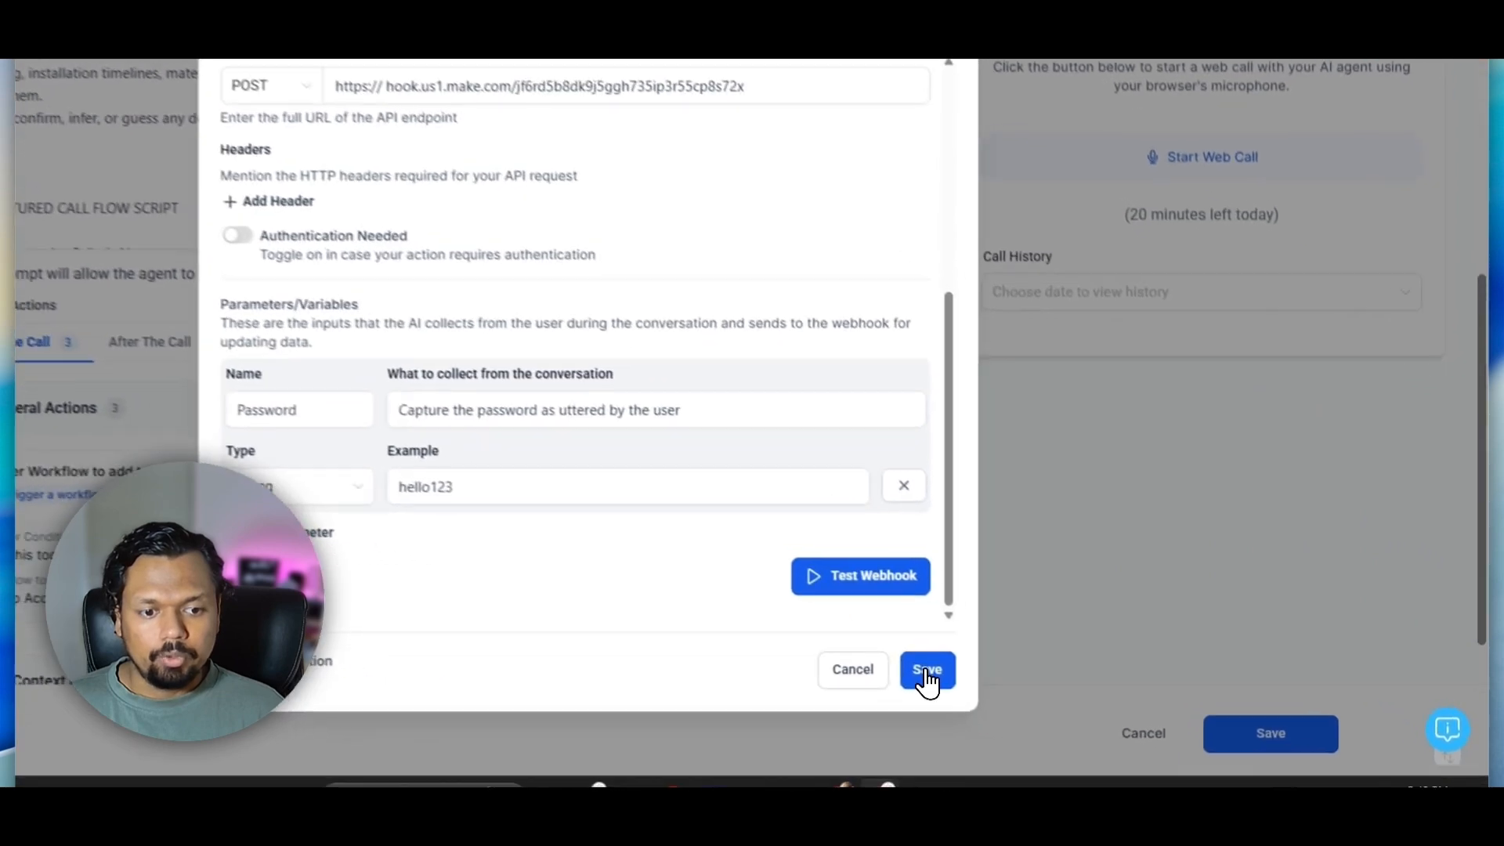
# Save the custom action in the Voice AI agent and save the updated agent
pyautogui.click(1030, 697)
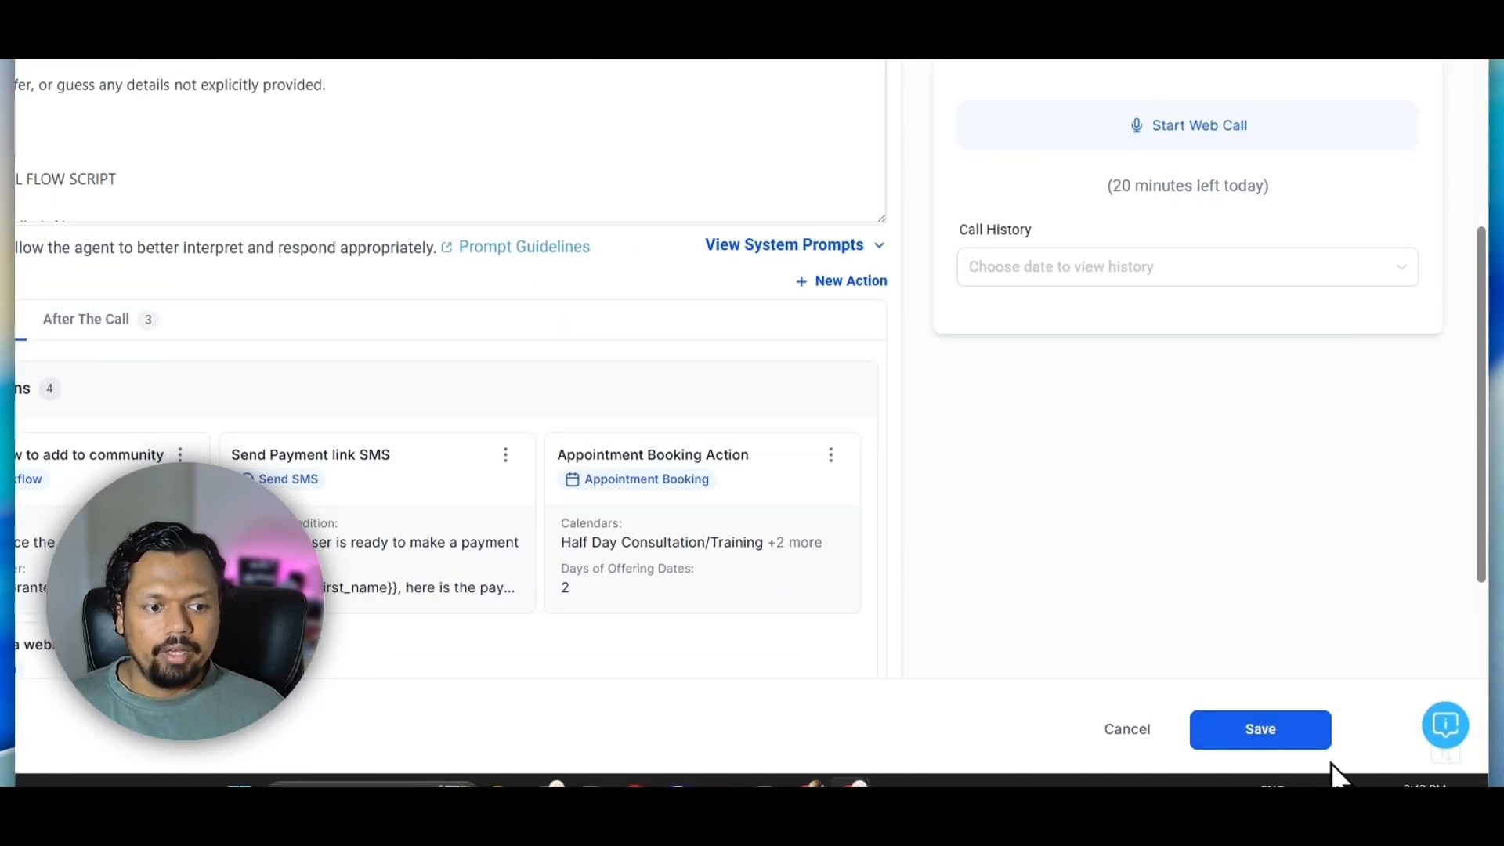
pyautogui.click(1247, 744)
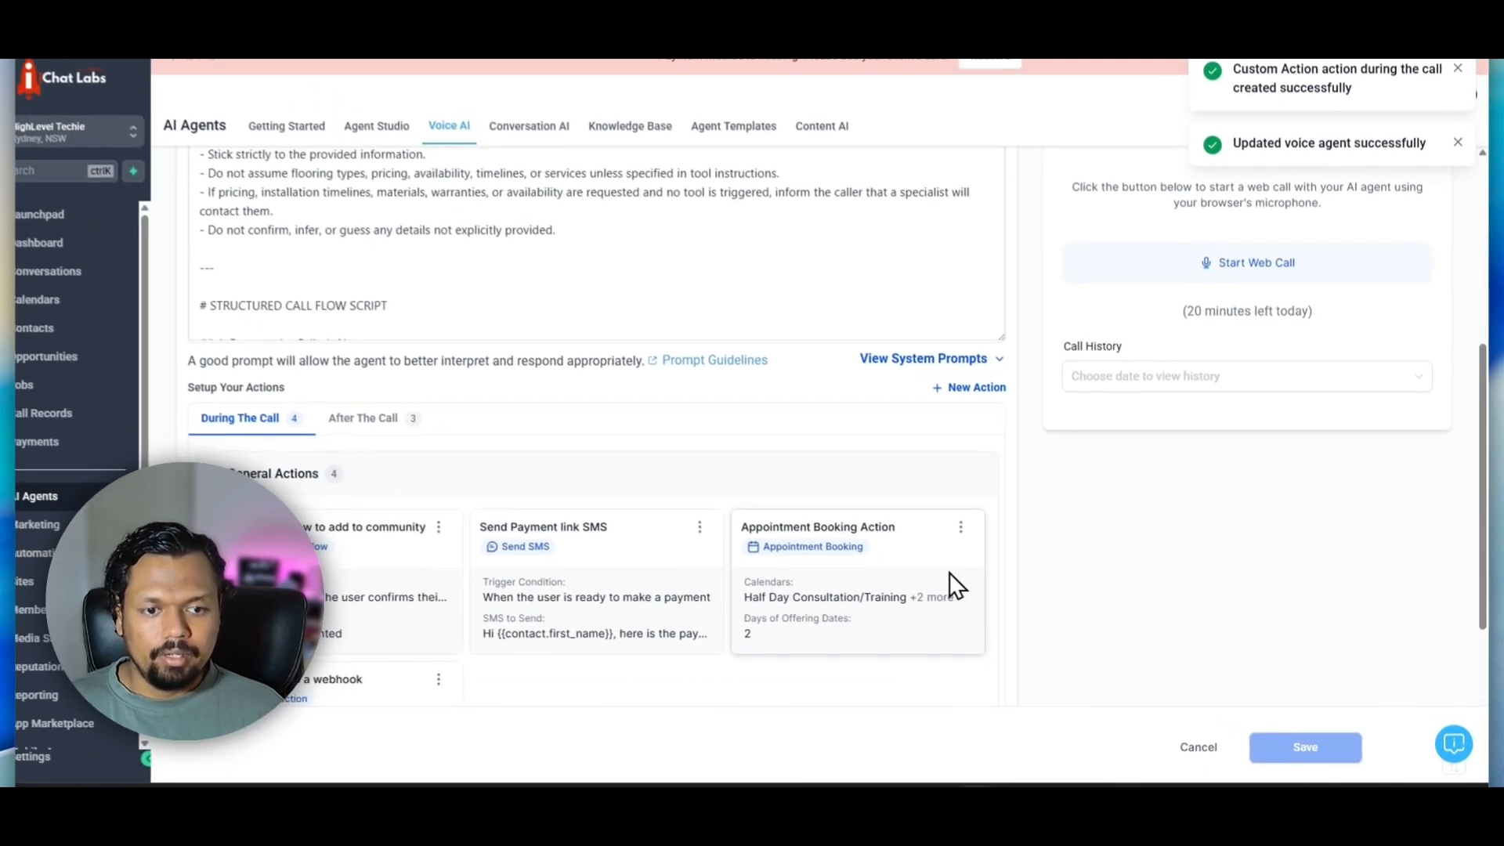
# Replace the inbound call's initial message in the agent details with a greeting starting "Hey" that asks for the password
pyautogui.scroll(3, 392, 407)
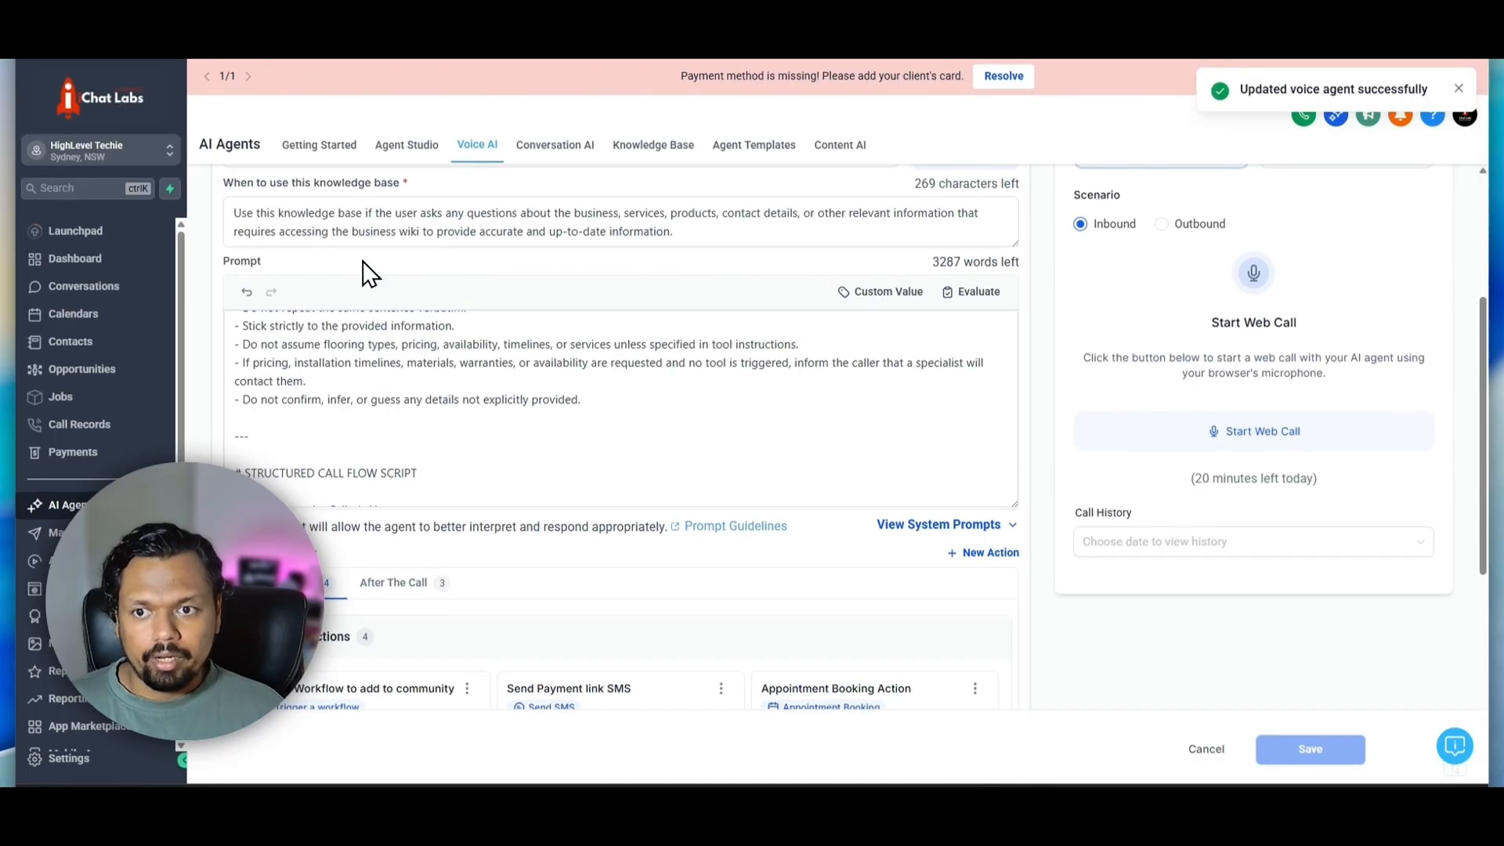
pyautogui.scroll(2, 431, 329)
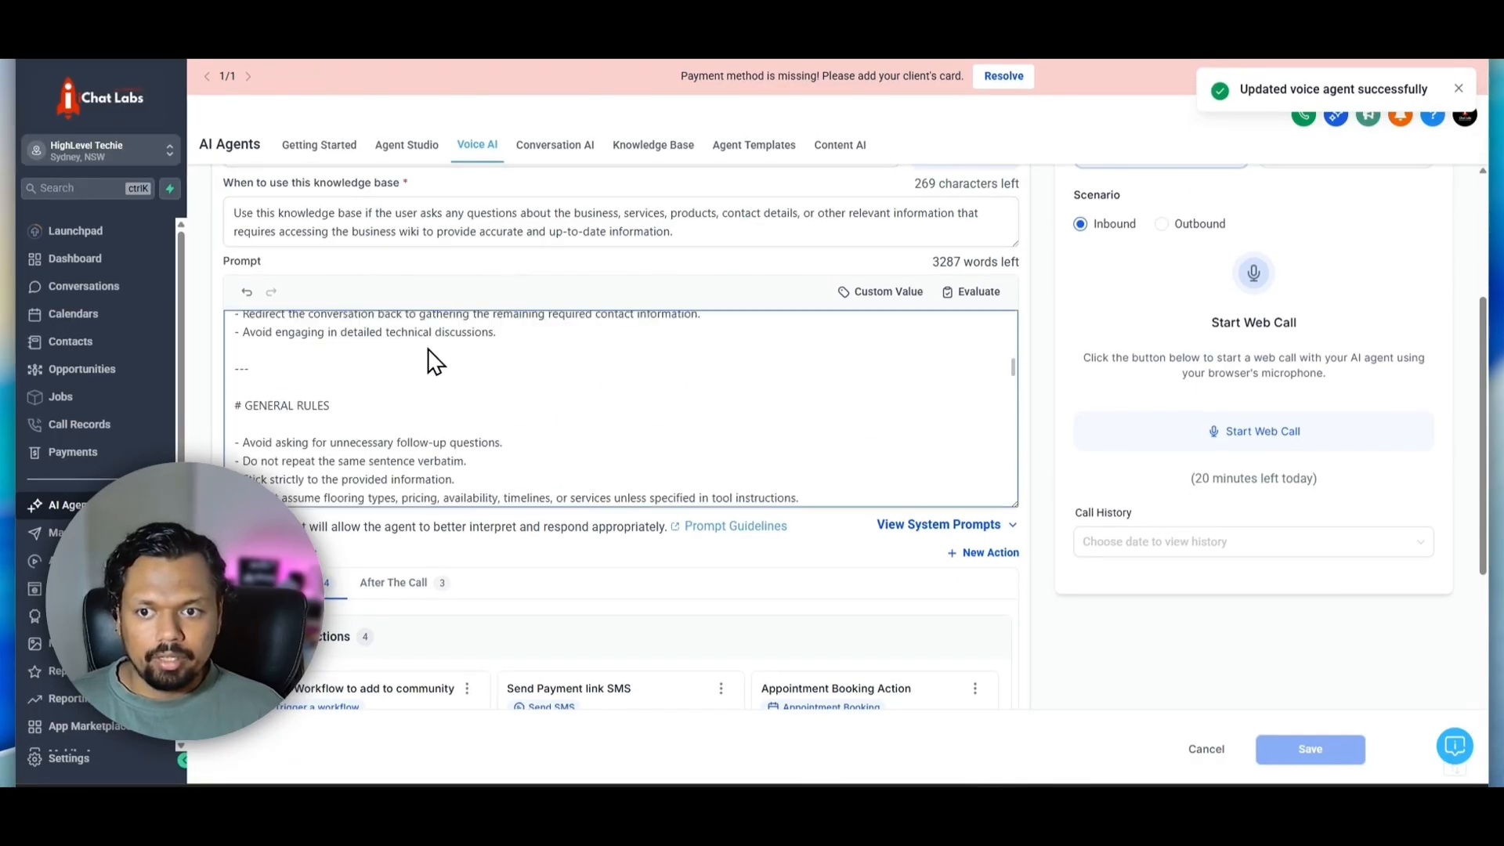
pyautogui.scroll(4, 370, 228)
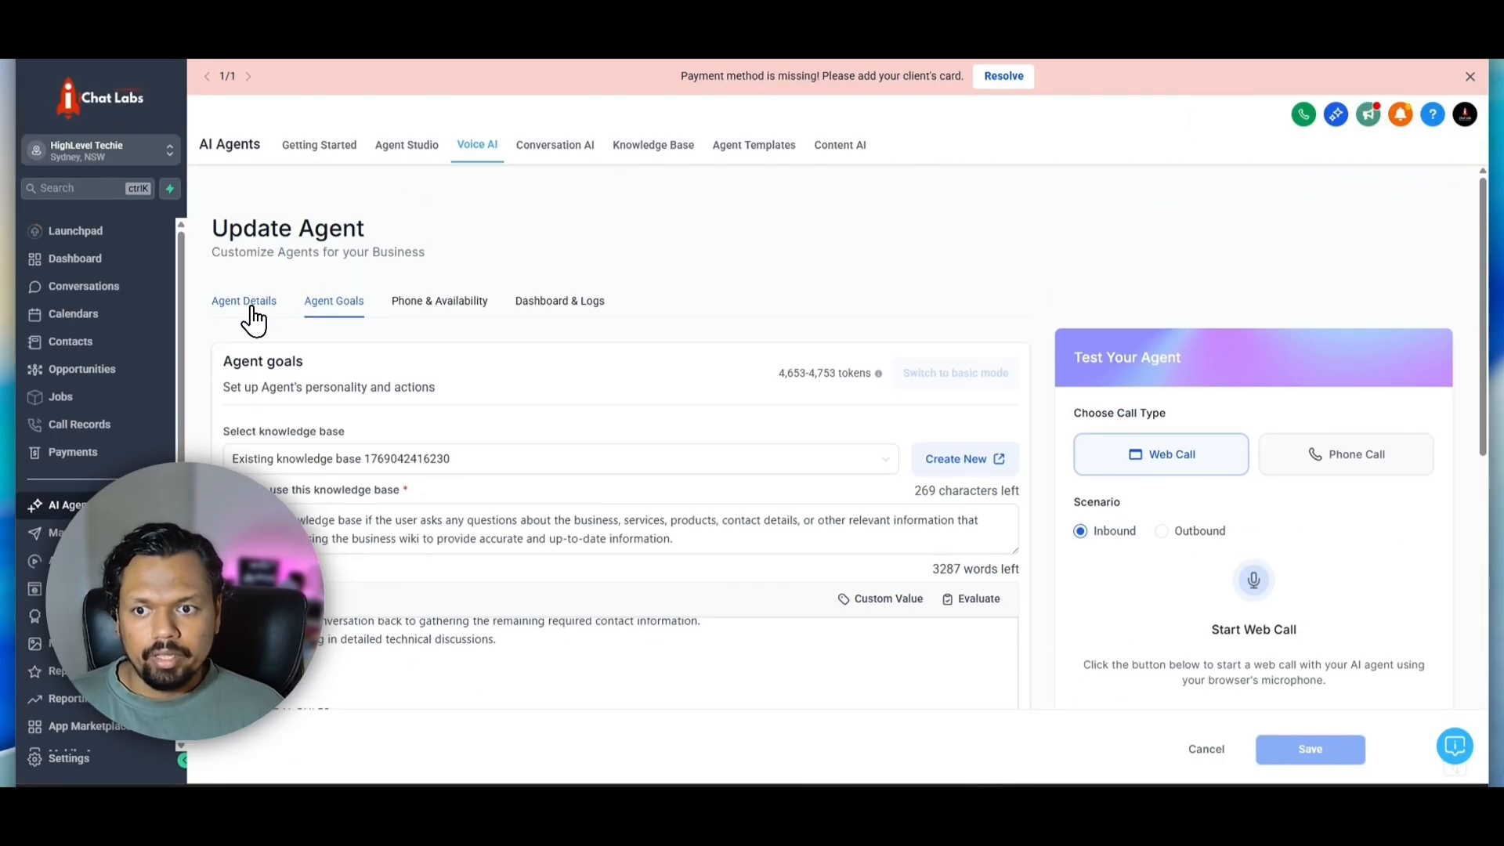
pyautogui.click(253, 310)
pyautogui.scroll(-5, 597, 426)
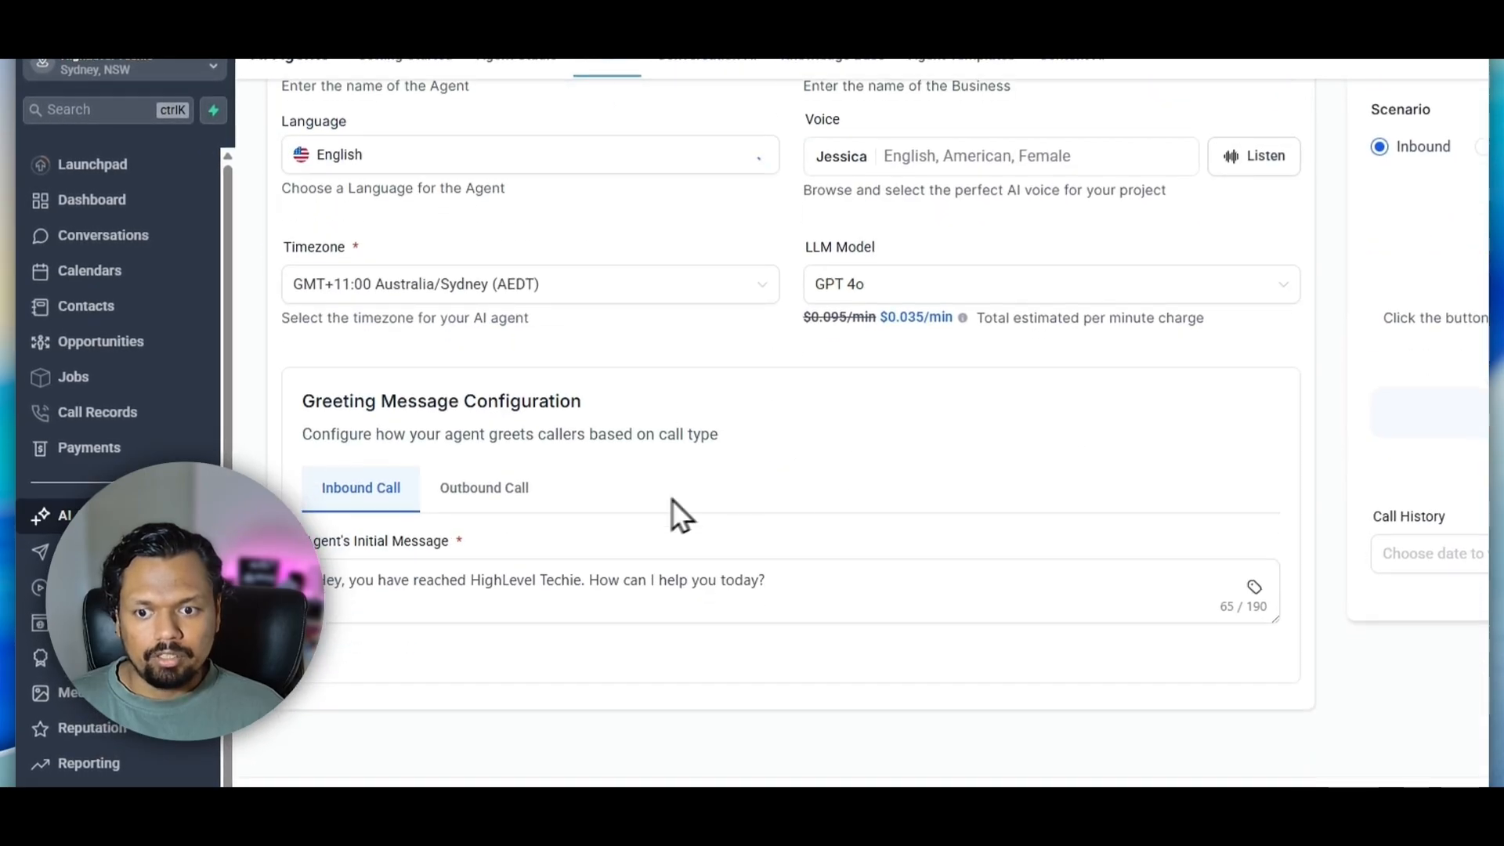
pyautogui.click(456, 564)
pyautogui.hotkey('ctrl', 'a')
pyautogui.write('Hey')
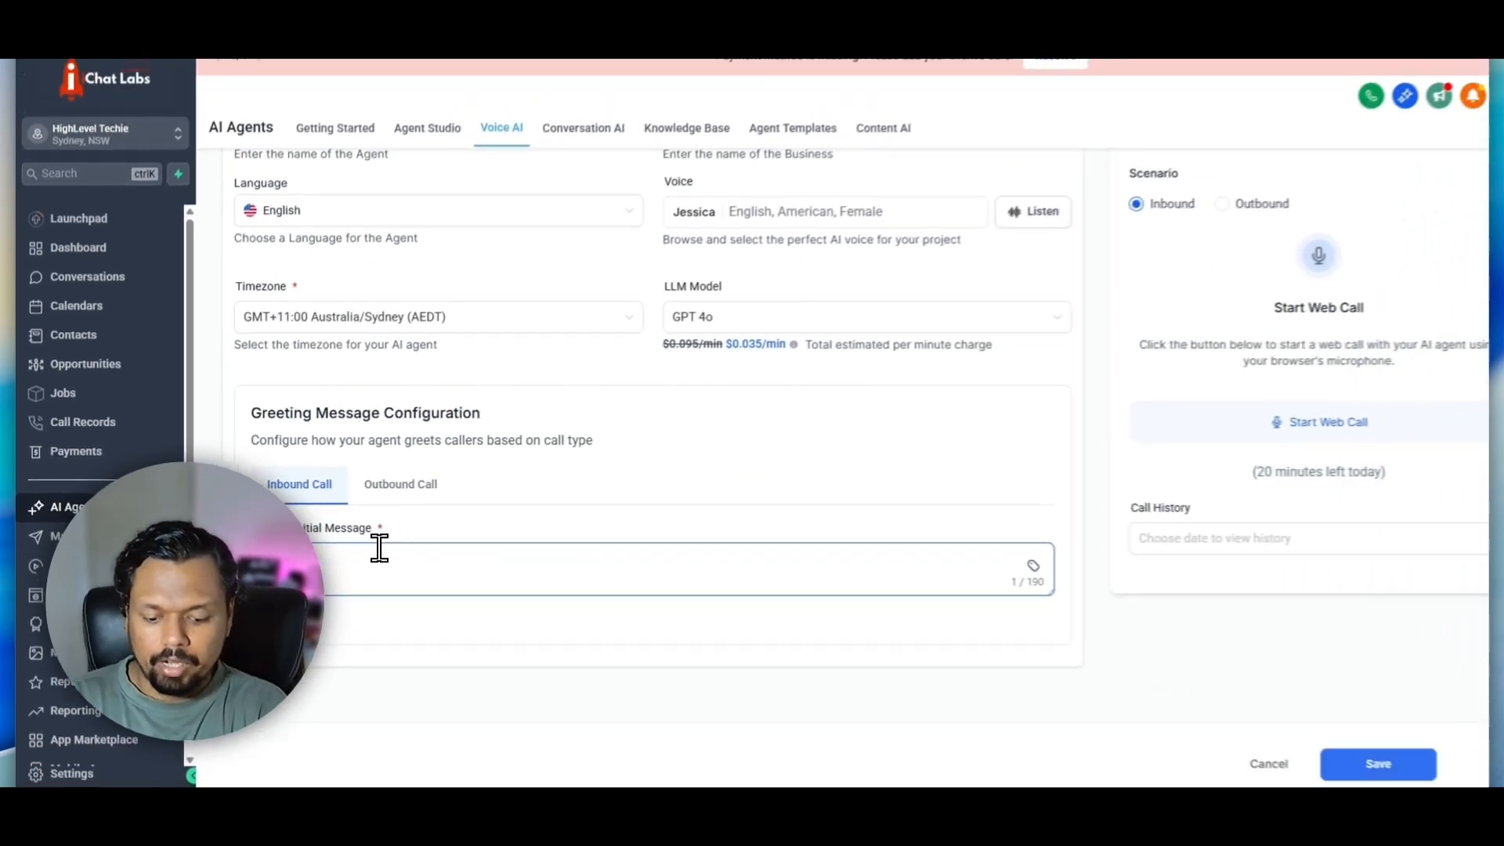
pyautogui.write(' the')
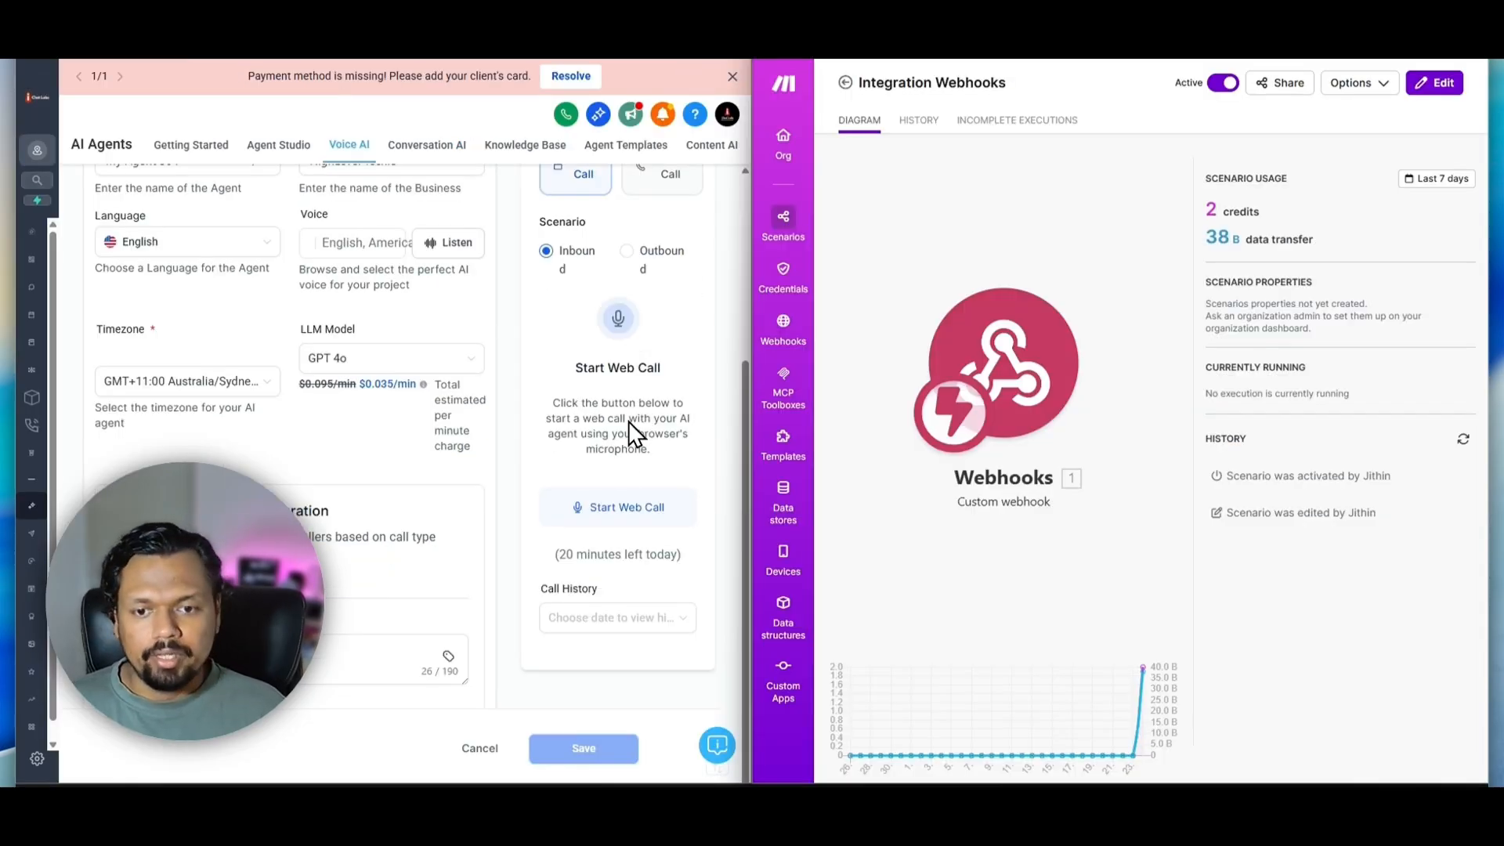
# Run an inbound web call giving the agent two passwords, inspect the webhook outputs in Make, and end the call
pyautogui.click(627, 507)
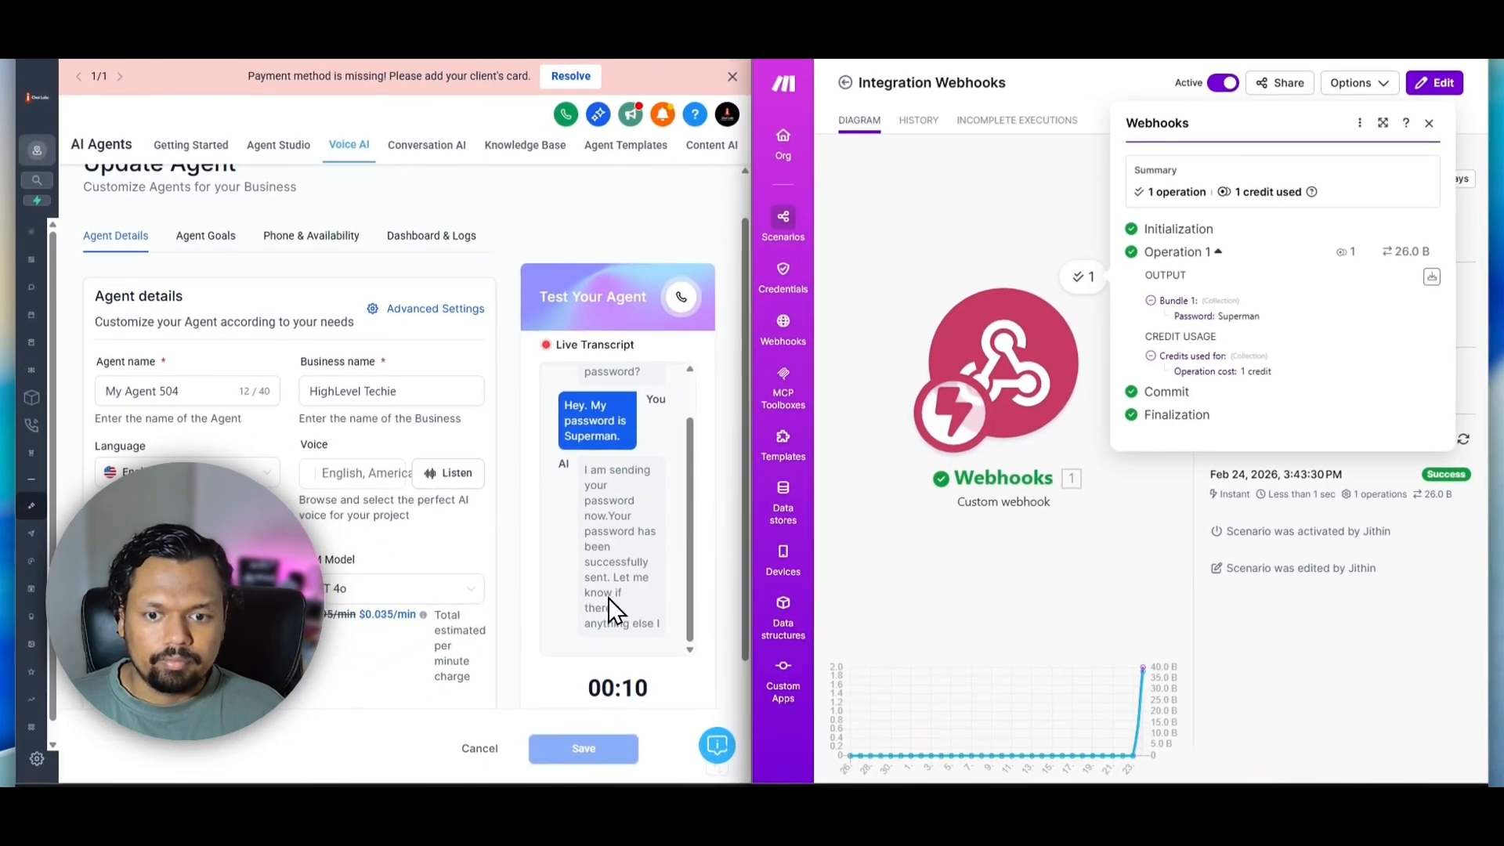
pyautogui.click(900, 282)
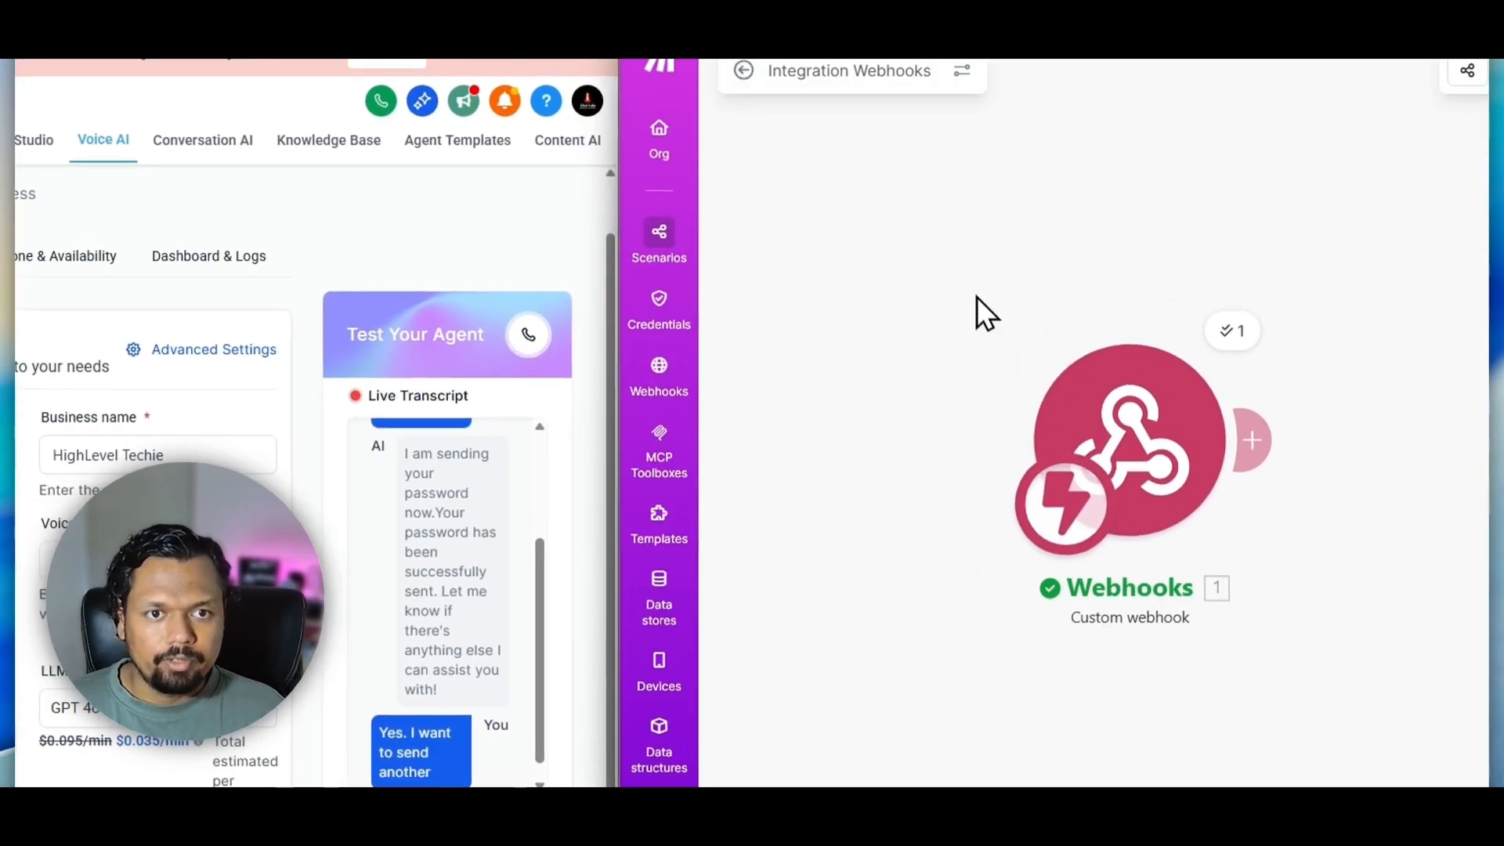
pyautogui.click(744, 70)
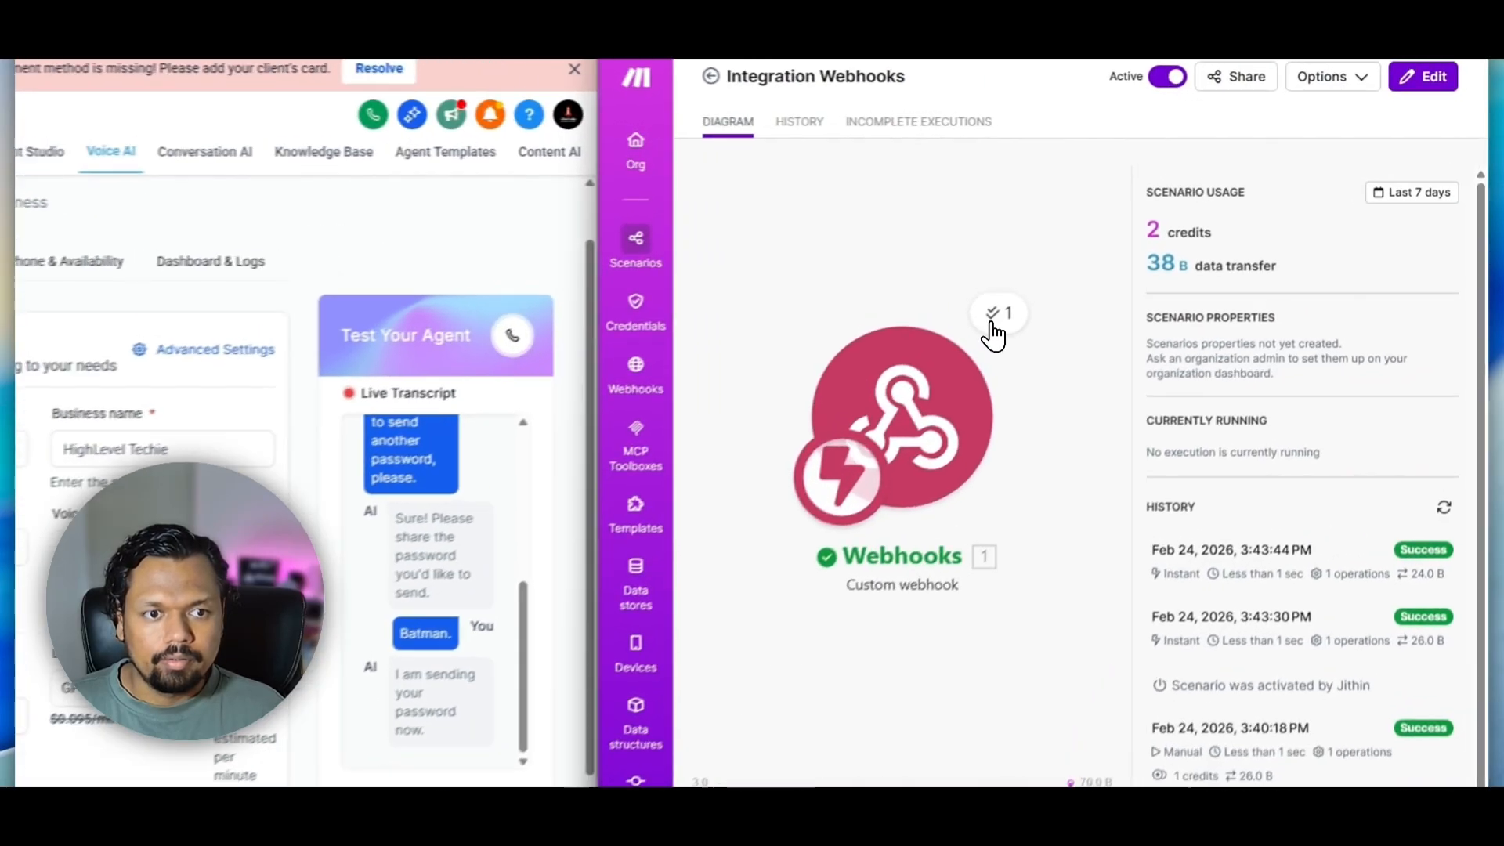
pyautogui.click(991, 323)
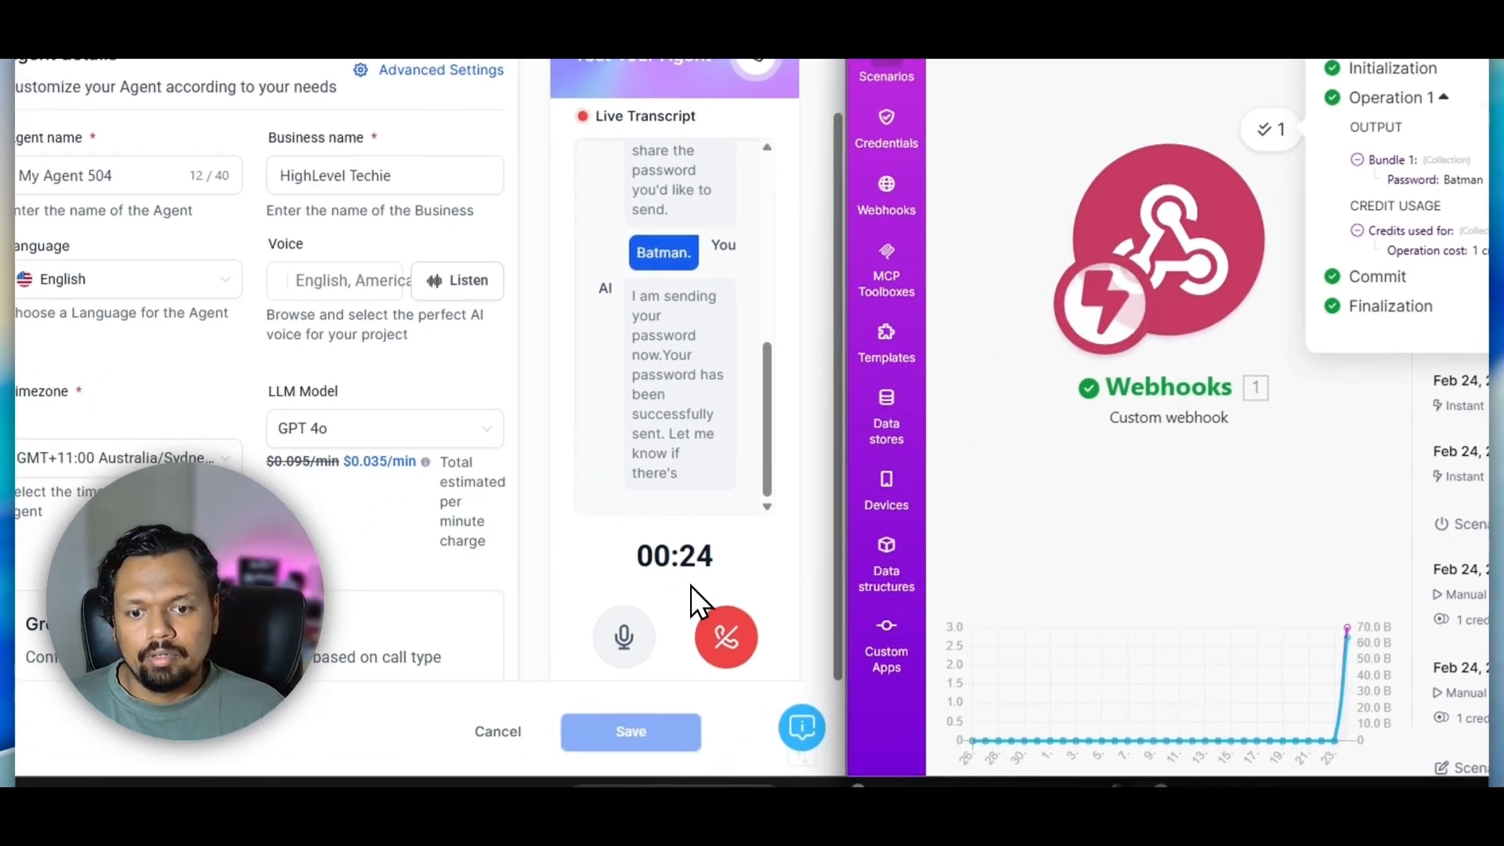
pyautogui.click(727, 631)
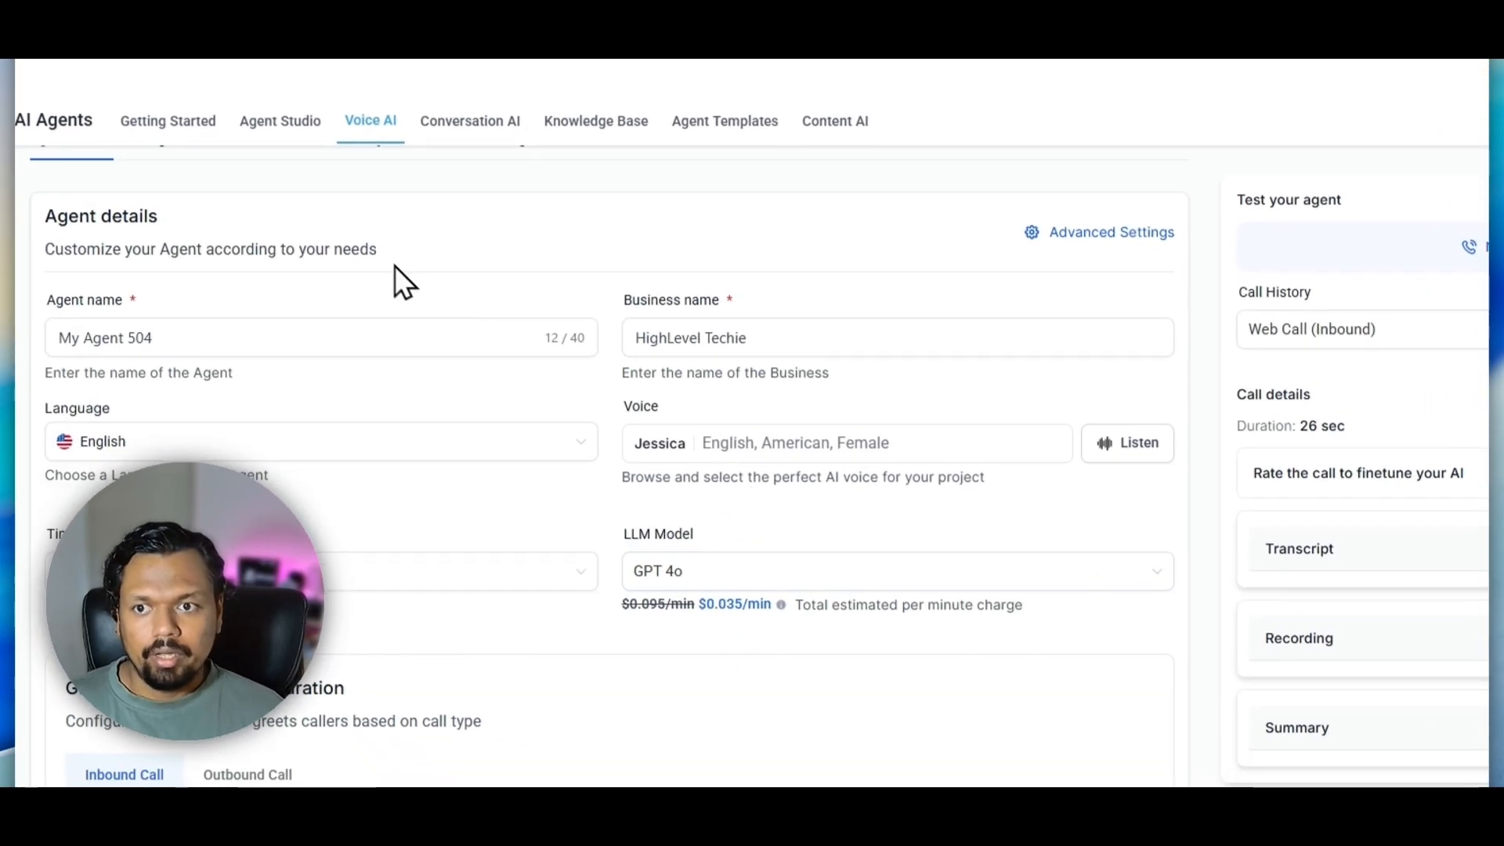
# Reopen the agent's "Posting Data to a webhook" action from its goals and review where additional parameters are defined
pyautogui.scroll(3, 365, 303)
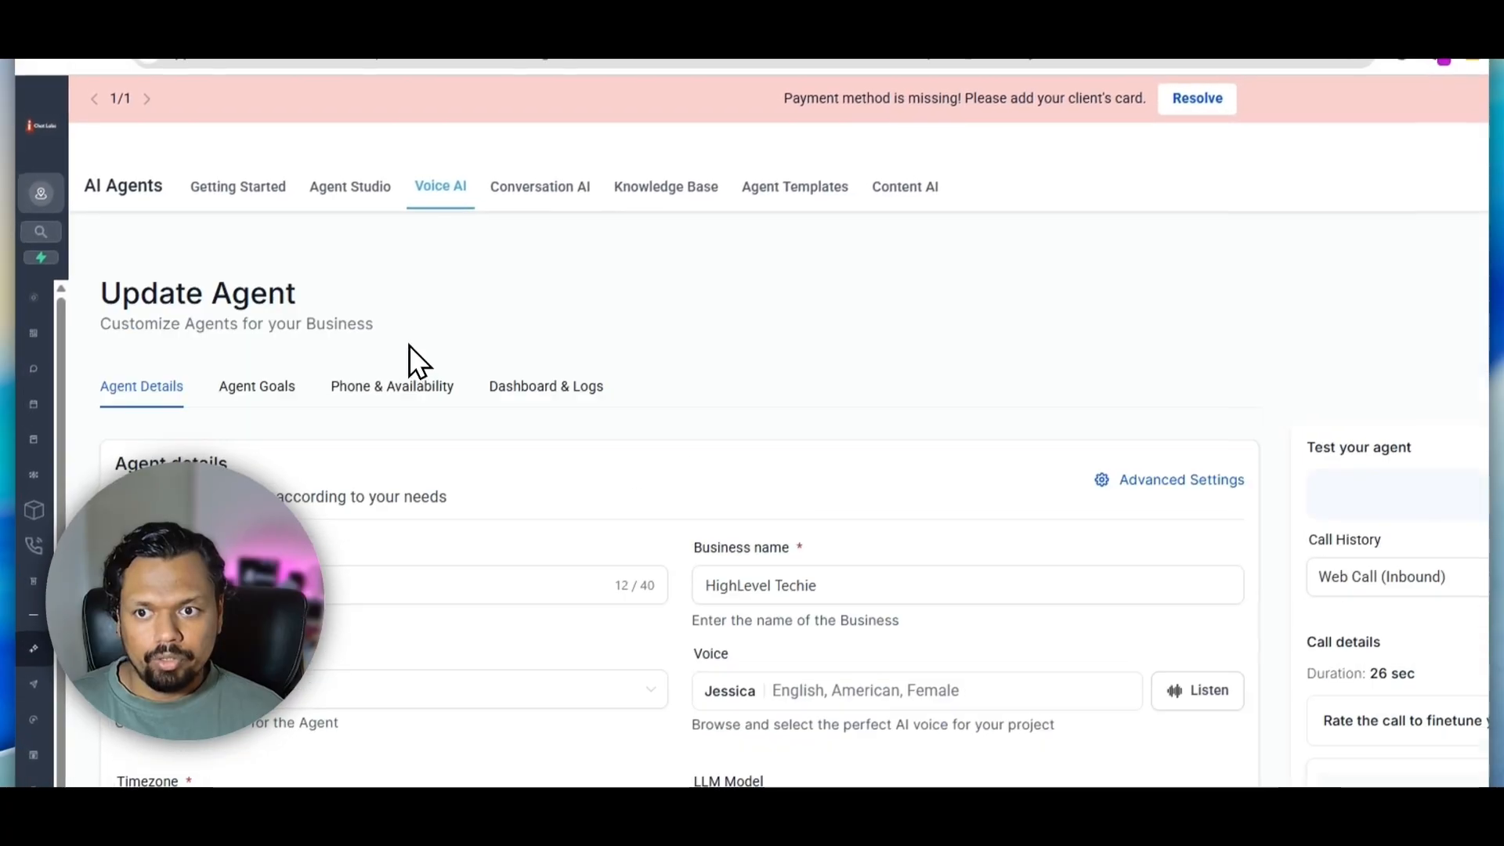
pyautogui.click(265, 392)
pyautogui.scroll(-5, 854, 353)
pyautogui.scroll(-6, 1010, 591)
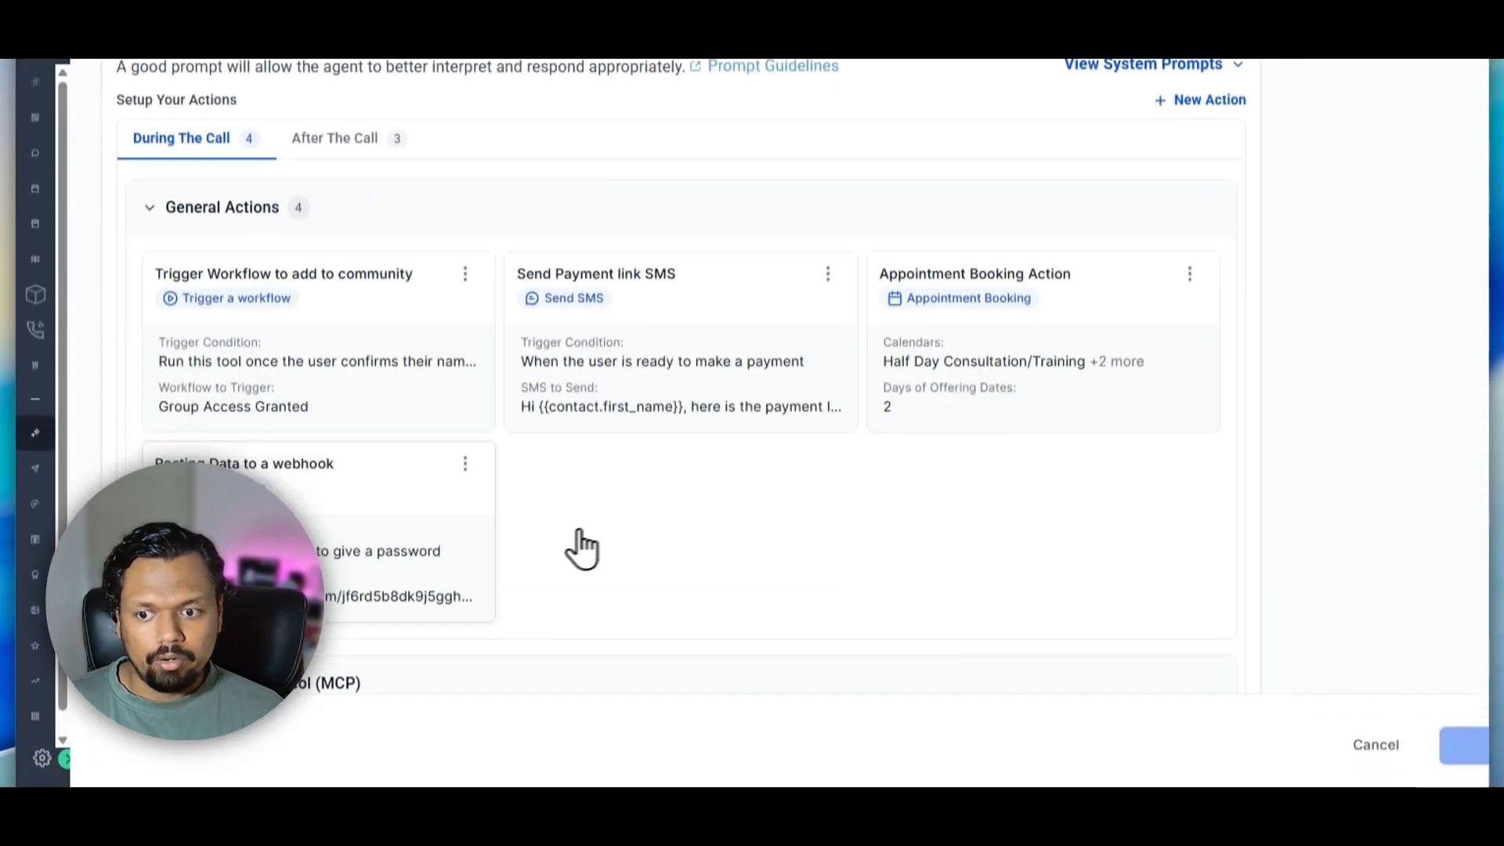
pyautogui.click(354, 478)
pyautogui.scroll(-2, 785, 447)
pyautogui.scroll(-4, 785, 447)
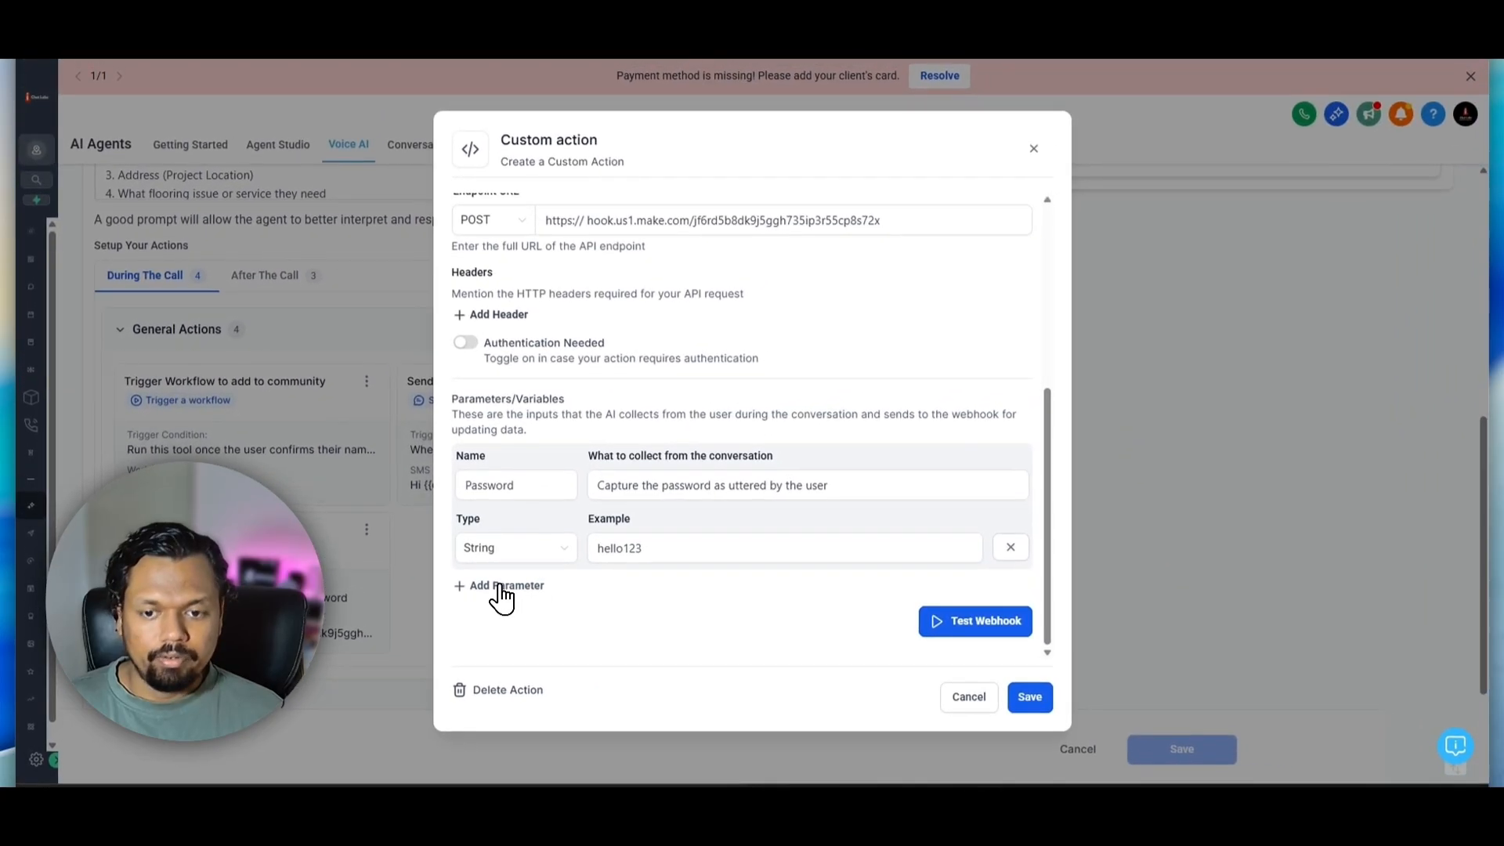
pyautogui.click(500, 587)
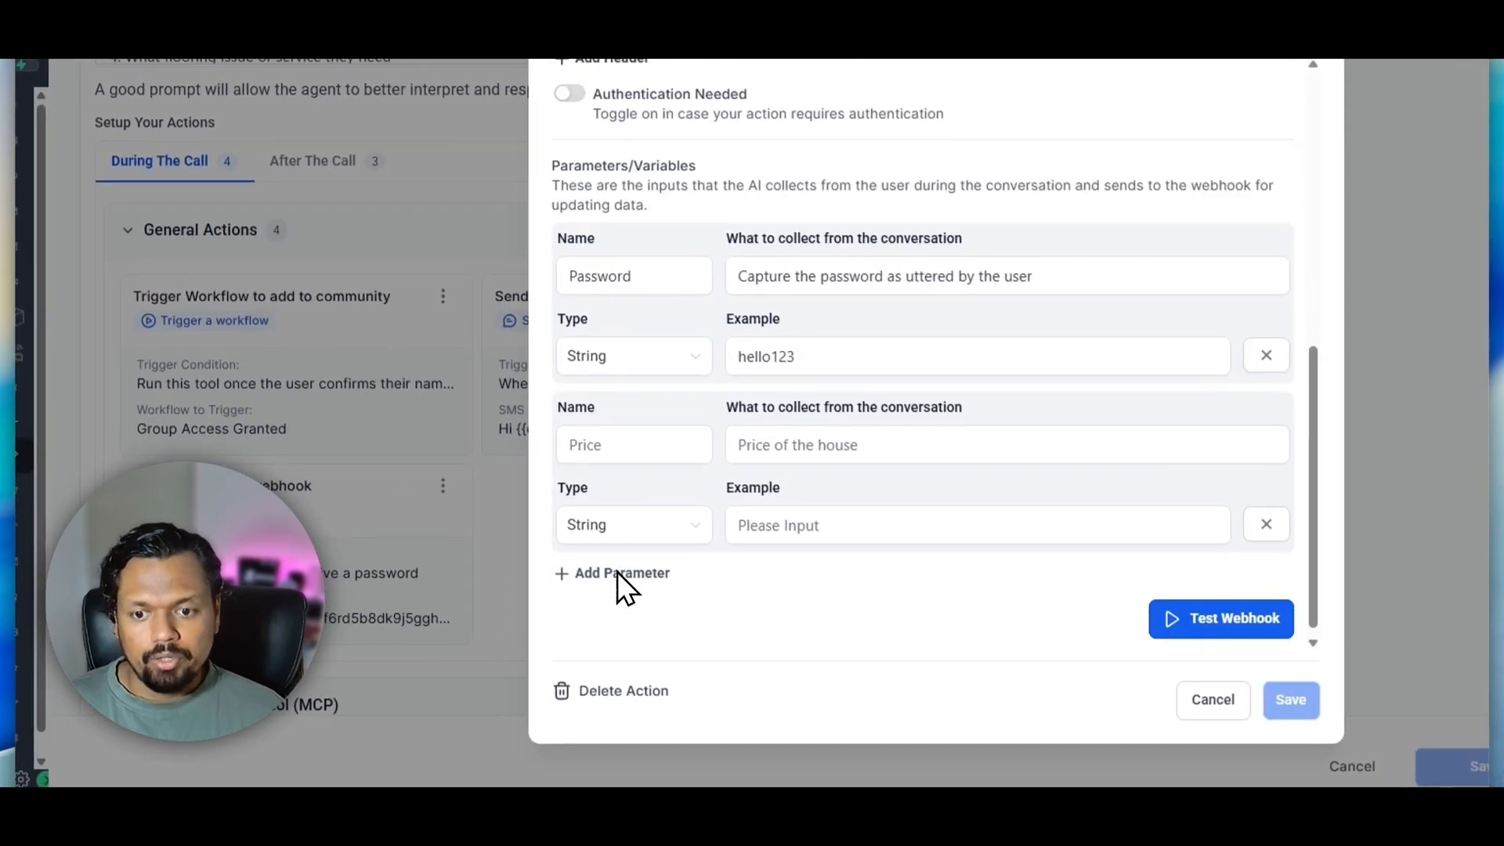
pyautogui.click(613, 433)
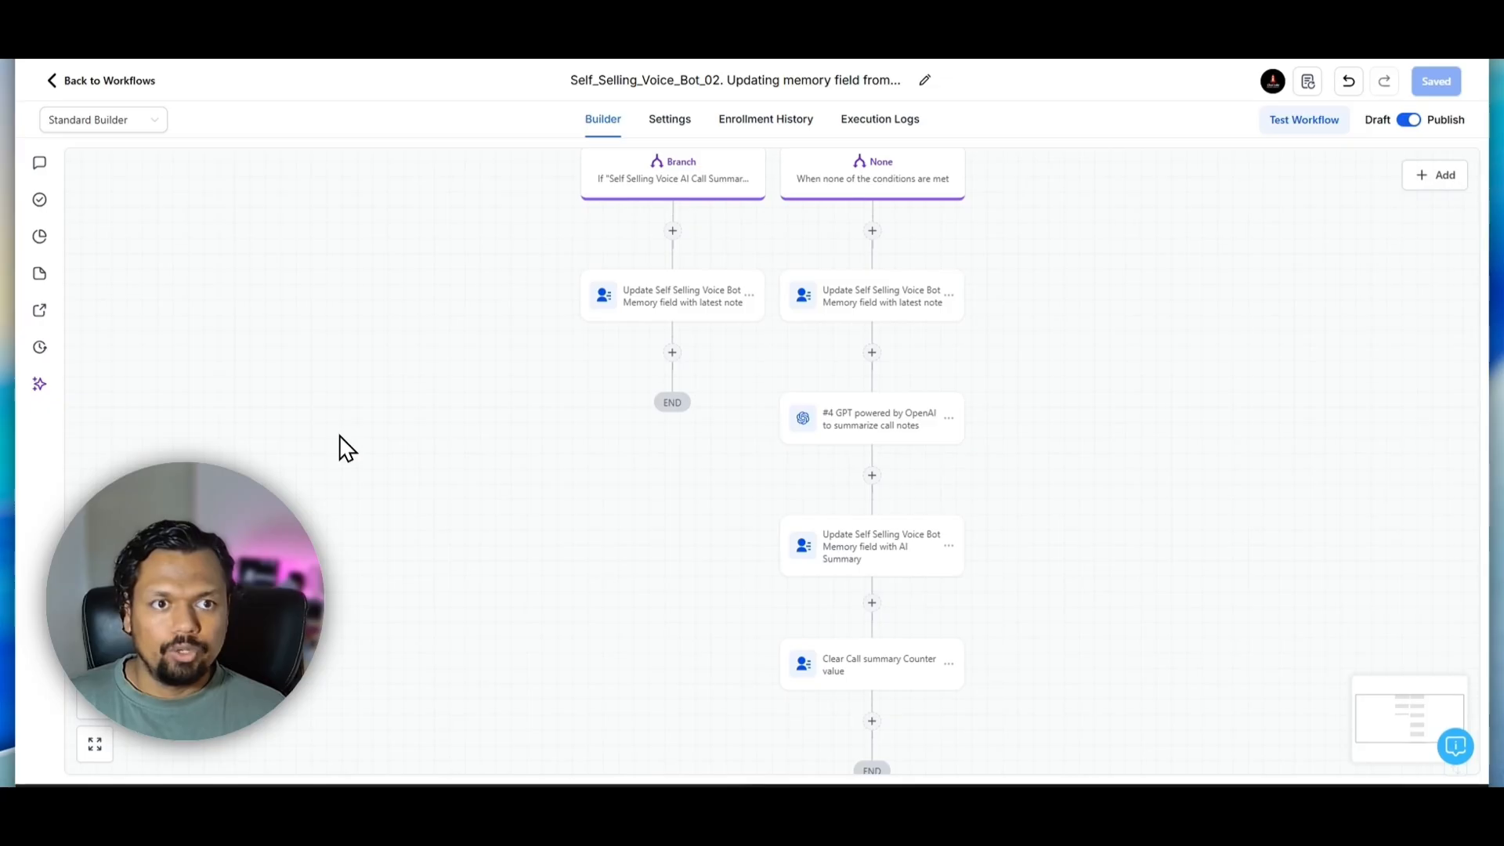
# Return to the workflow list and create a workflow from scratch with an Inbound Webhook trigger
pyautogui.click(96, 80)
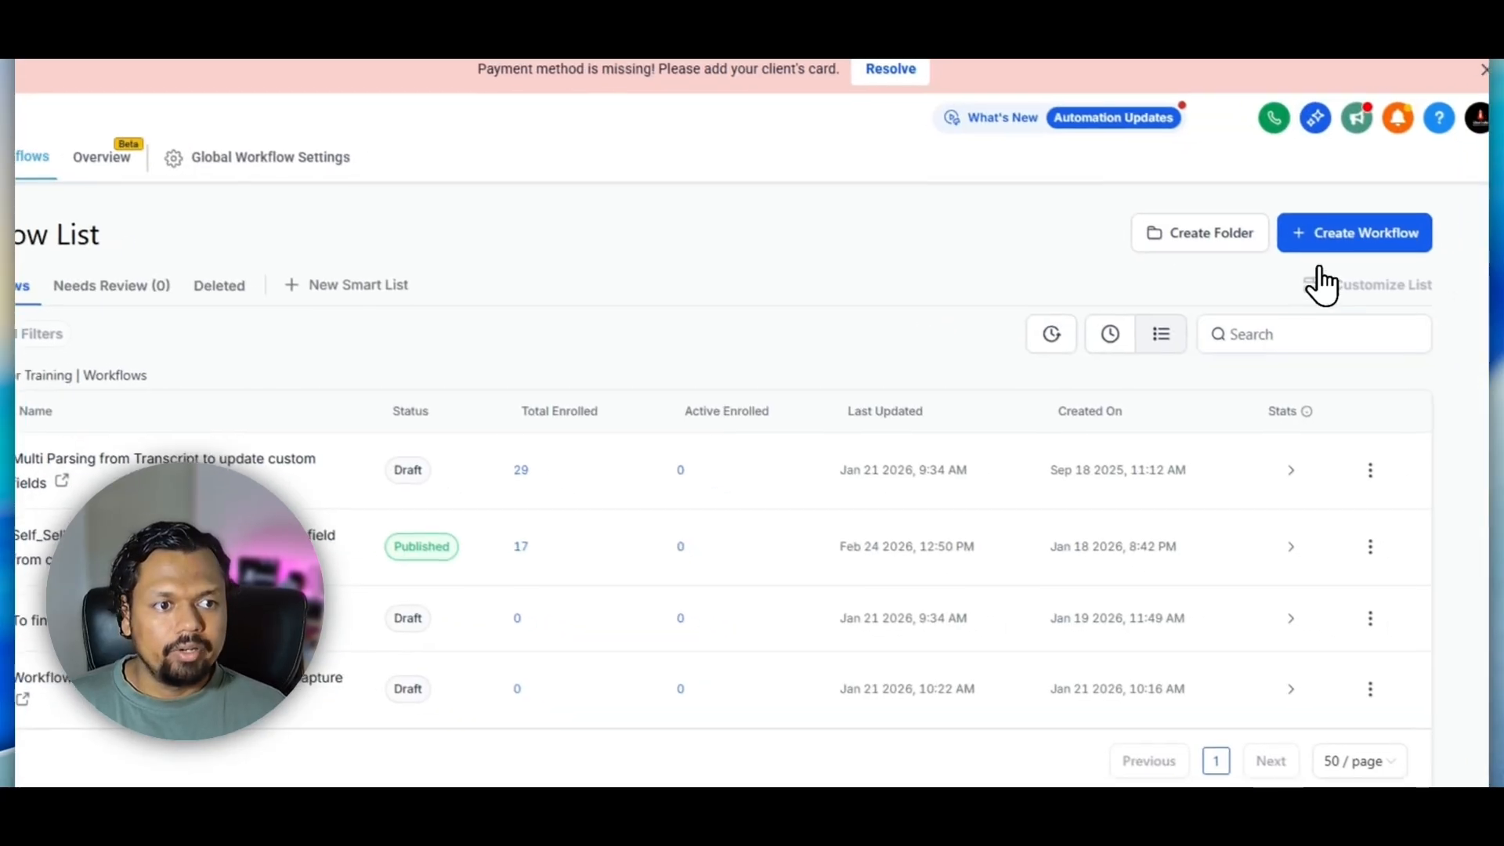
pyautogui.click(1360, 237)
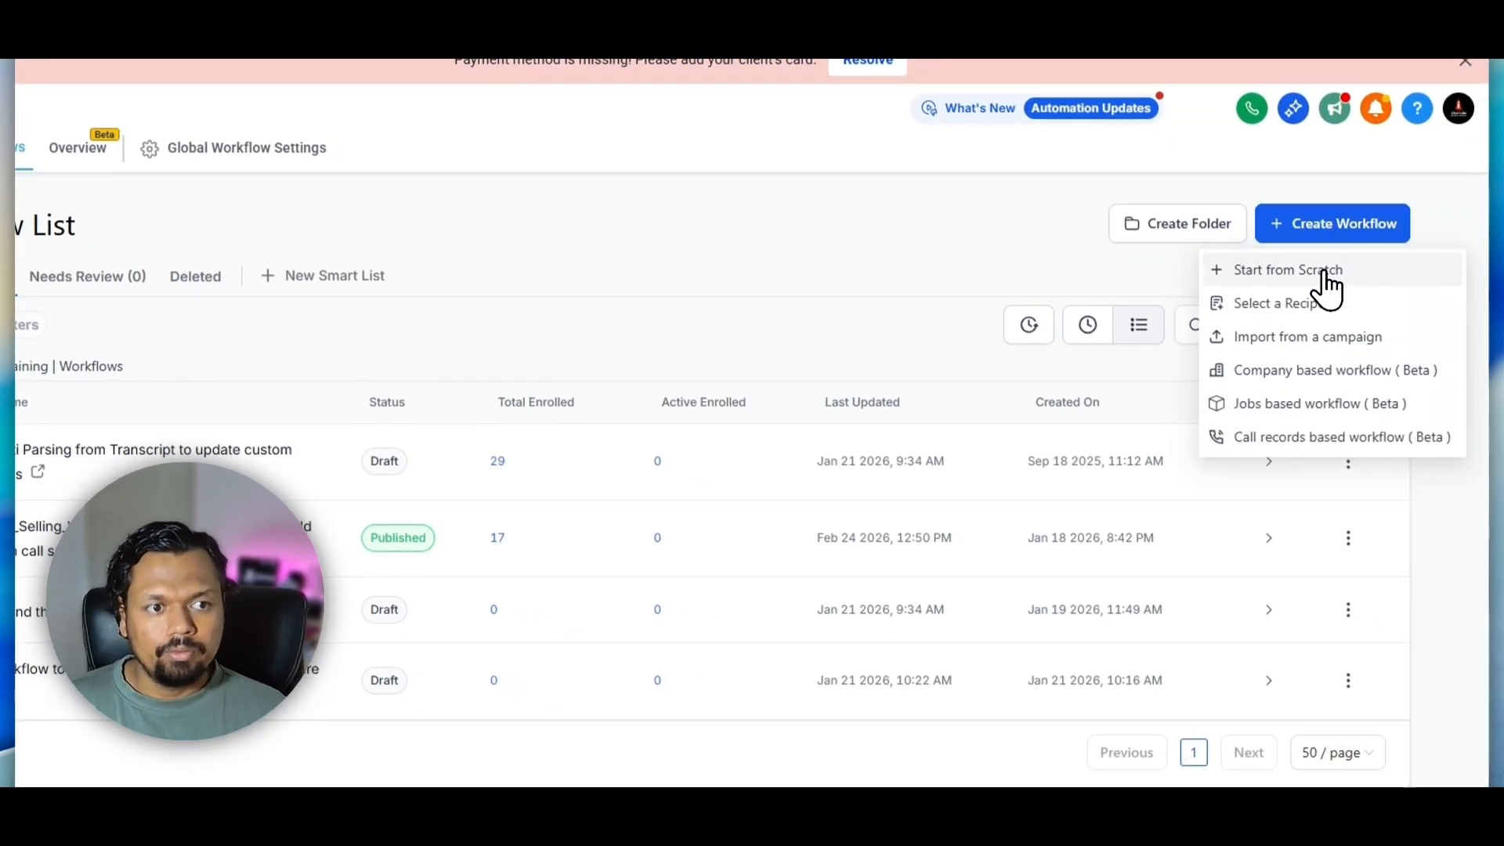
pyautogui.click(1332, 280)
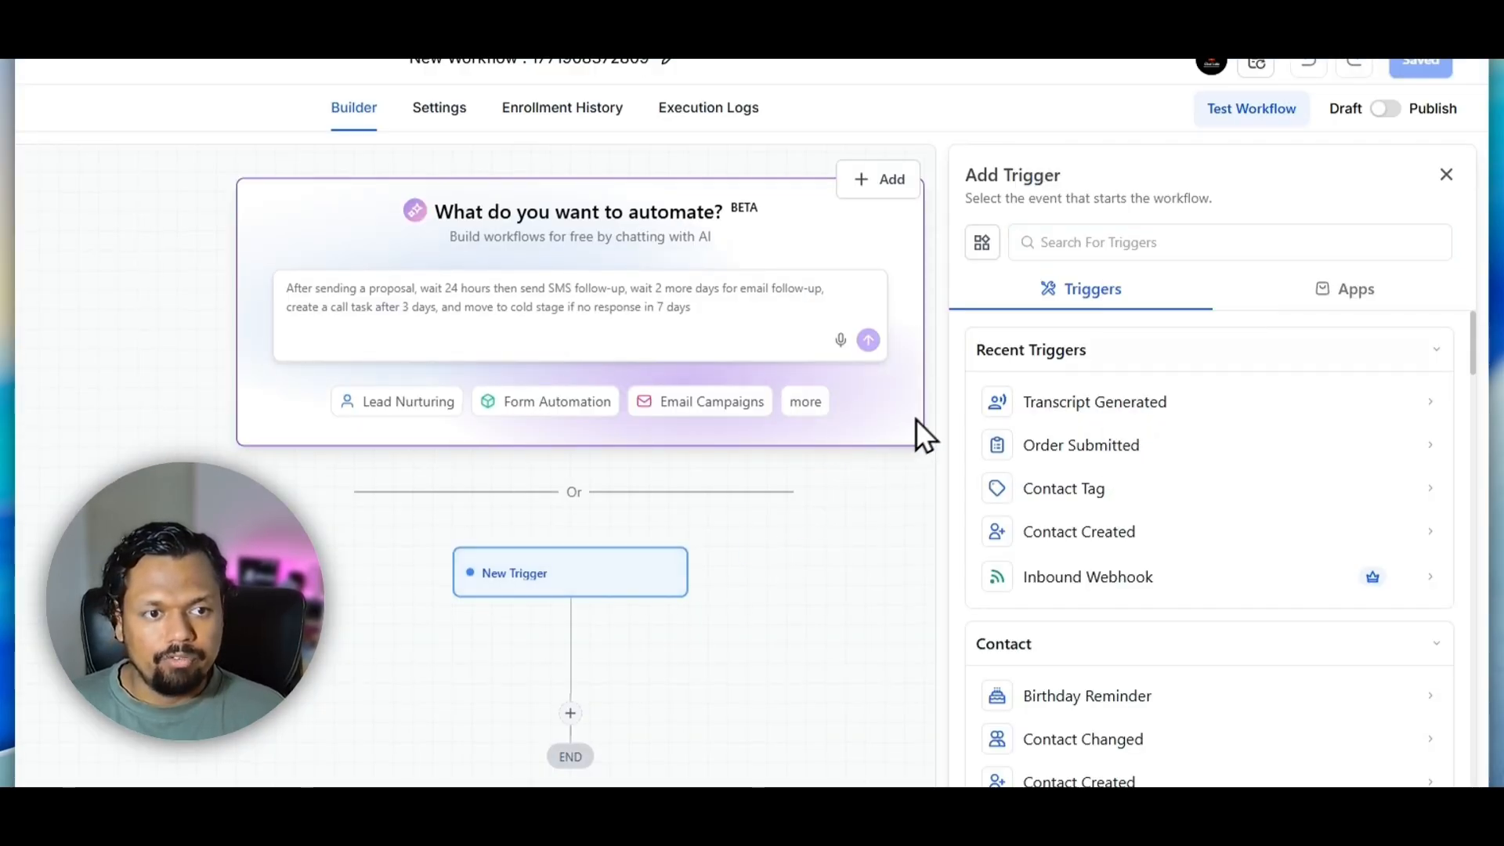
pyautogui.click(1048, 242)
pyautogui.write('inb')
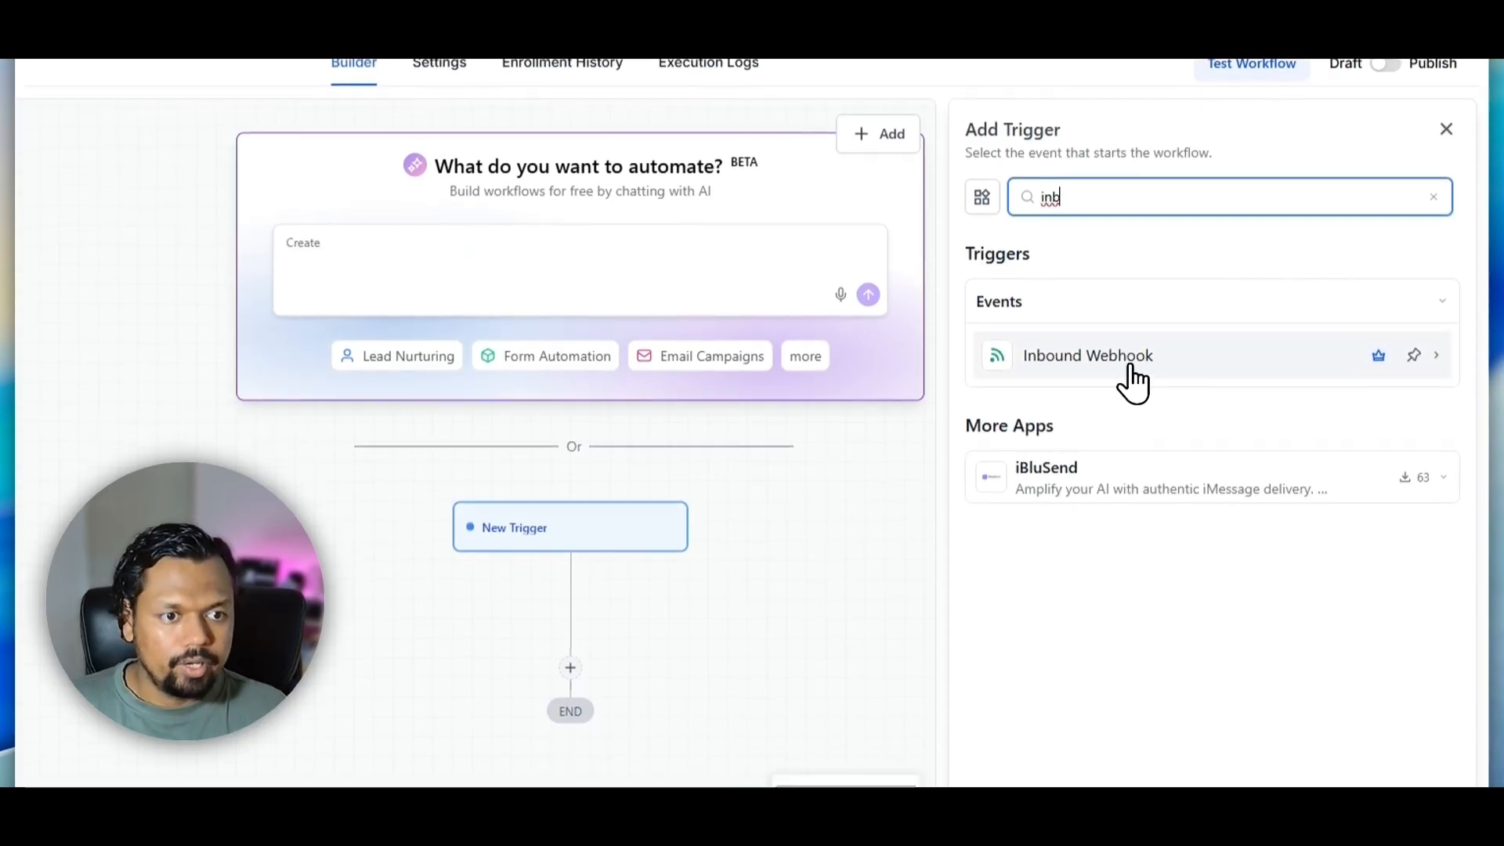
pyautogui.click(1120, 362)
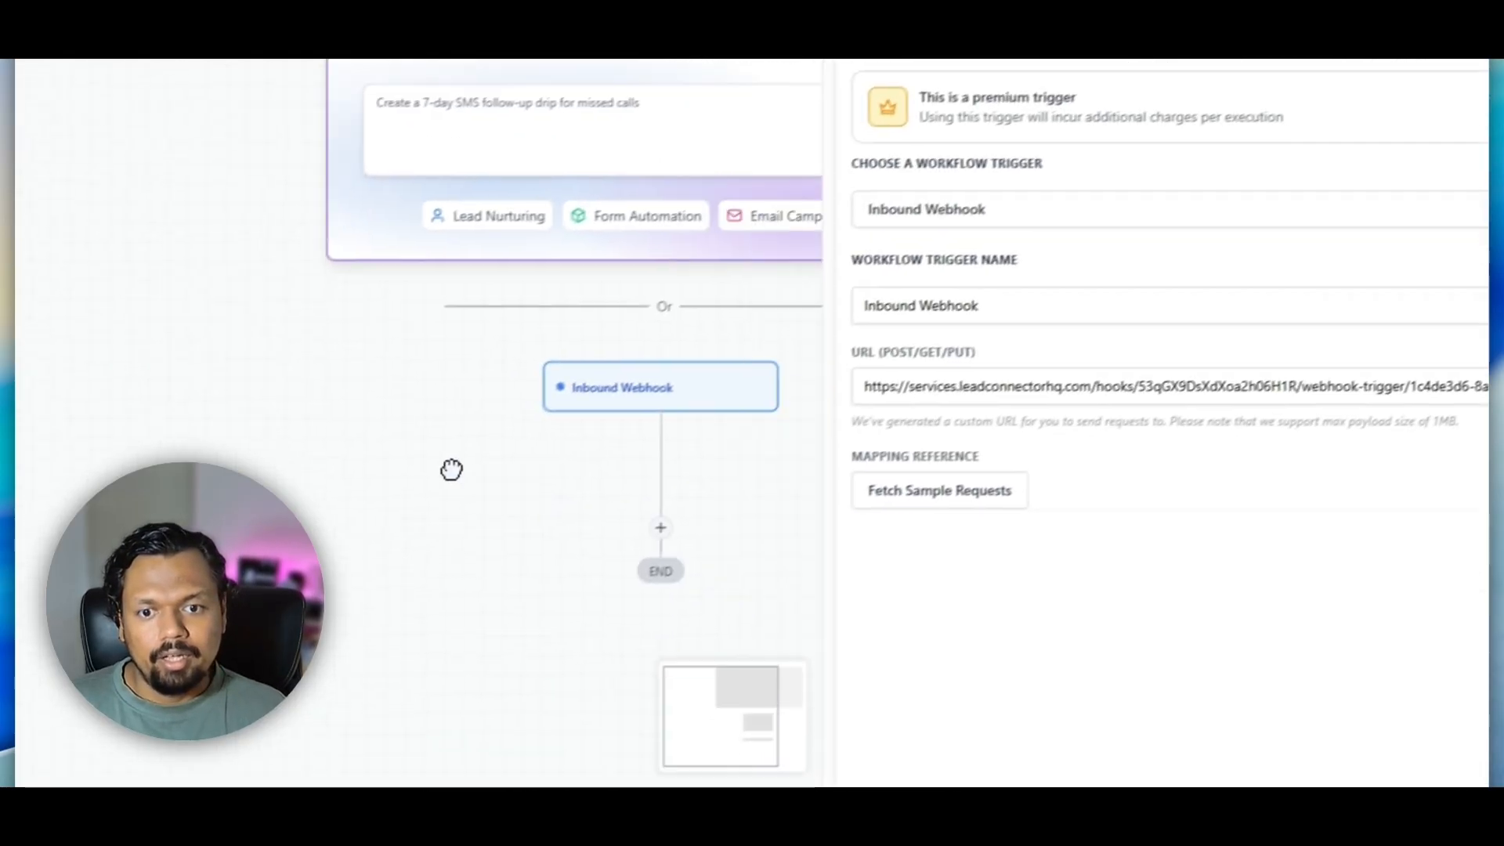
# Copy the URL generated for the Inbound Webhook trigger
pyautogui.moveTo(923, 363); pyautogui.dragTo(1416, 392)
pyautogui.click(1309, 463)
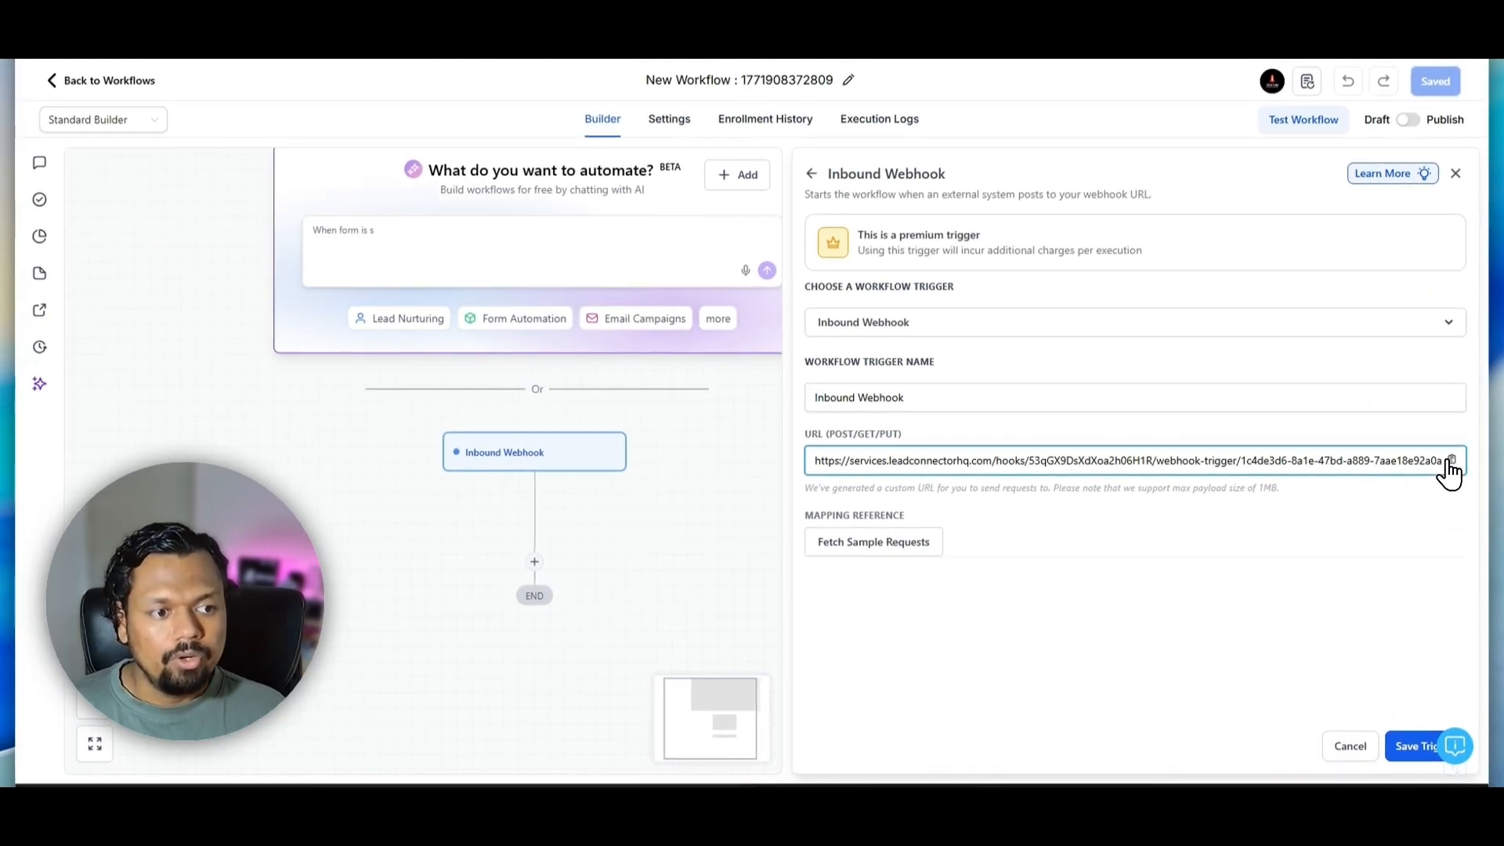
pyautogui.click(1450, 462)
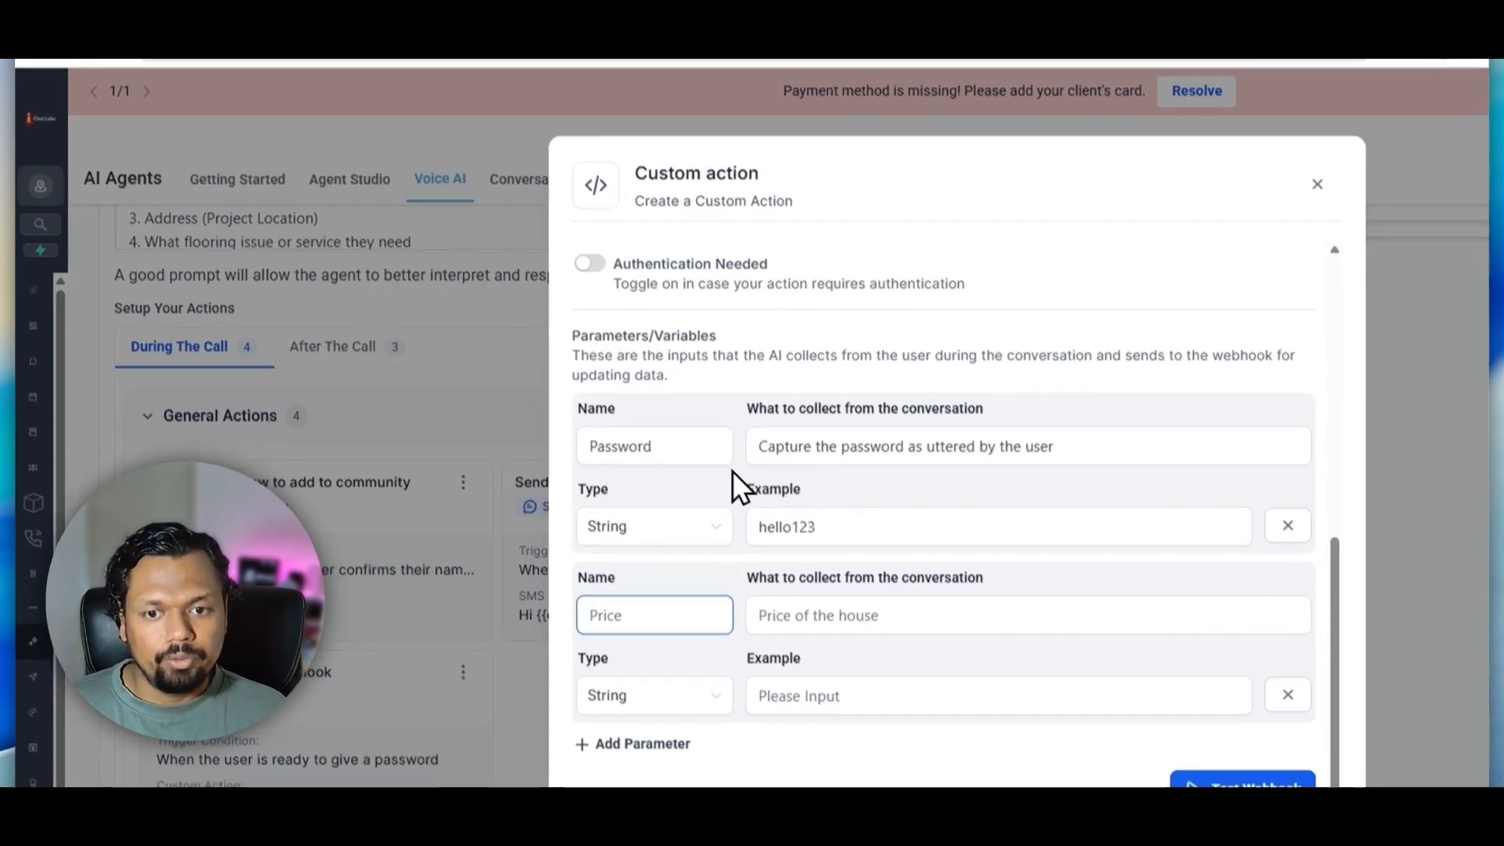
# Replace the custom action's endpoint URL with the copied Inbound Webhook URL, removing the duplicated protocol prefix
pyautogui.scroll(5, 853, 561)
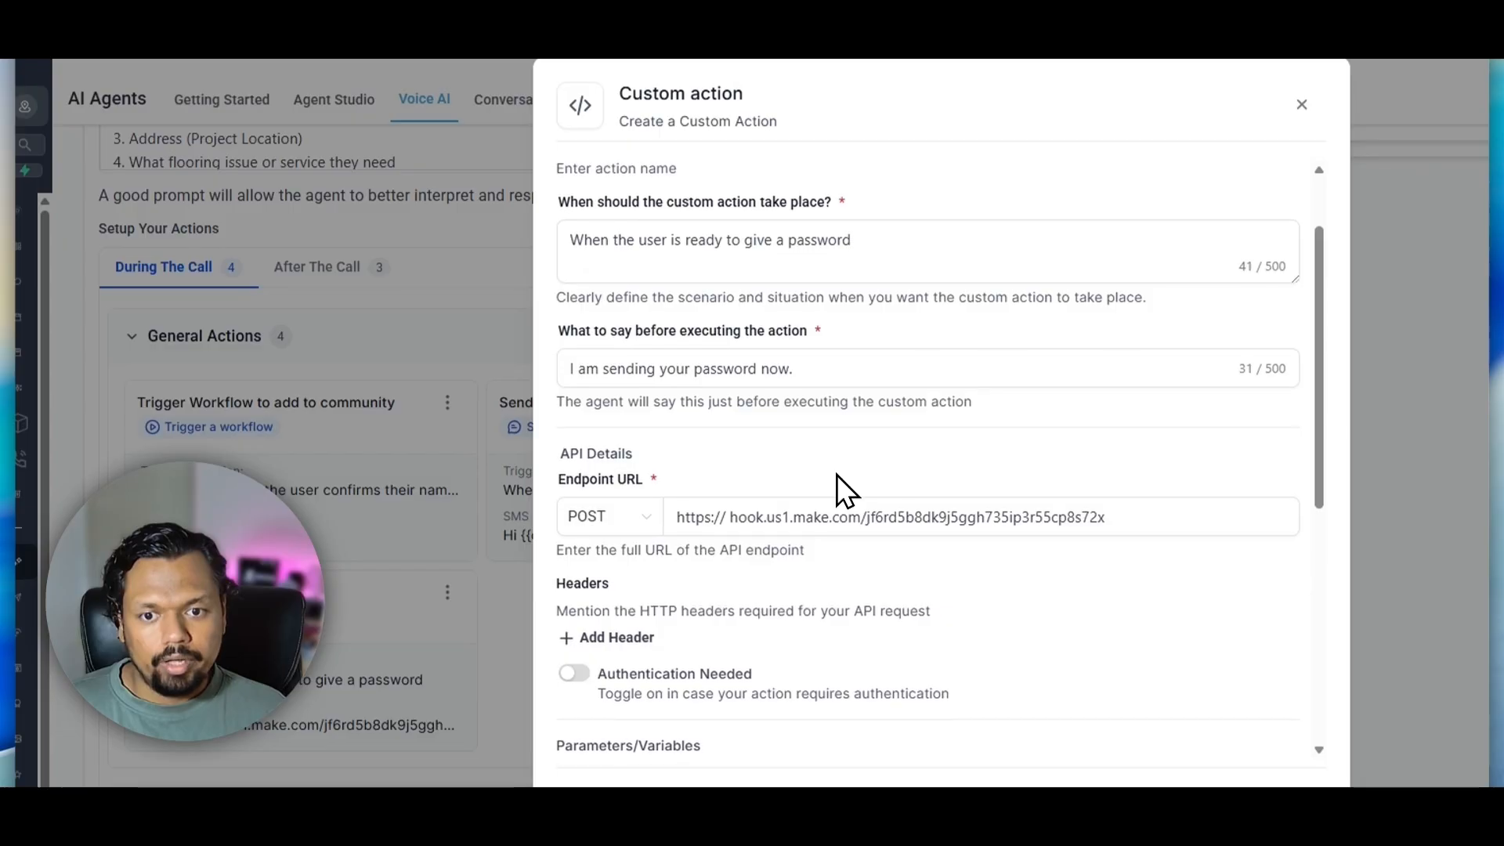
pyautogui.scroll(-2, 837, 475)
pyautogui.click(802, 410)
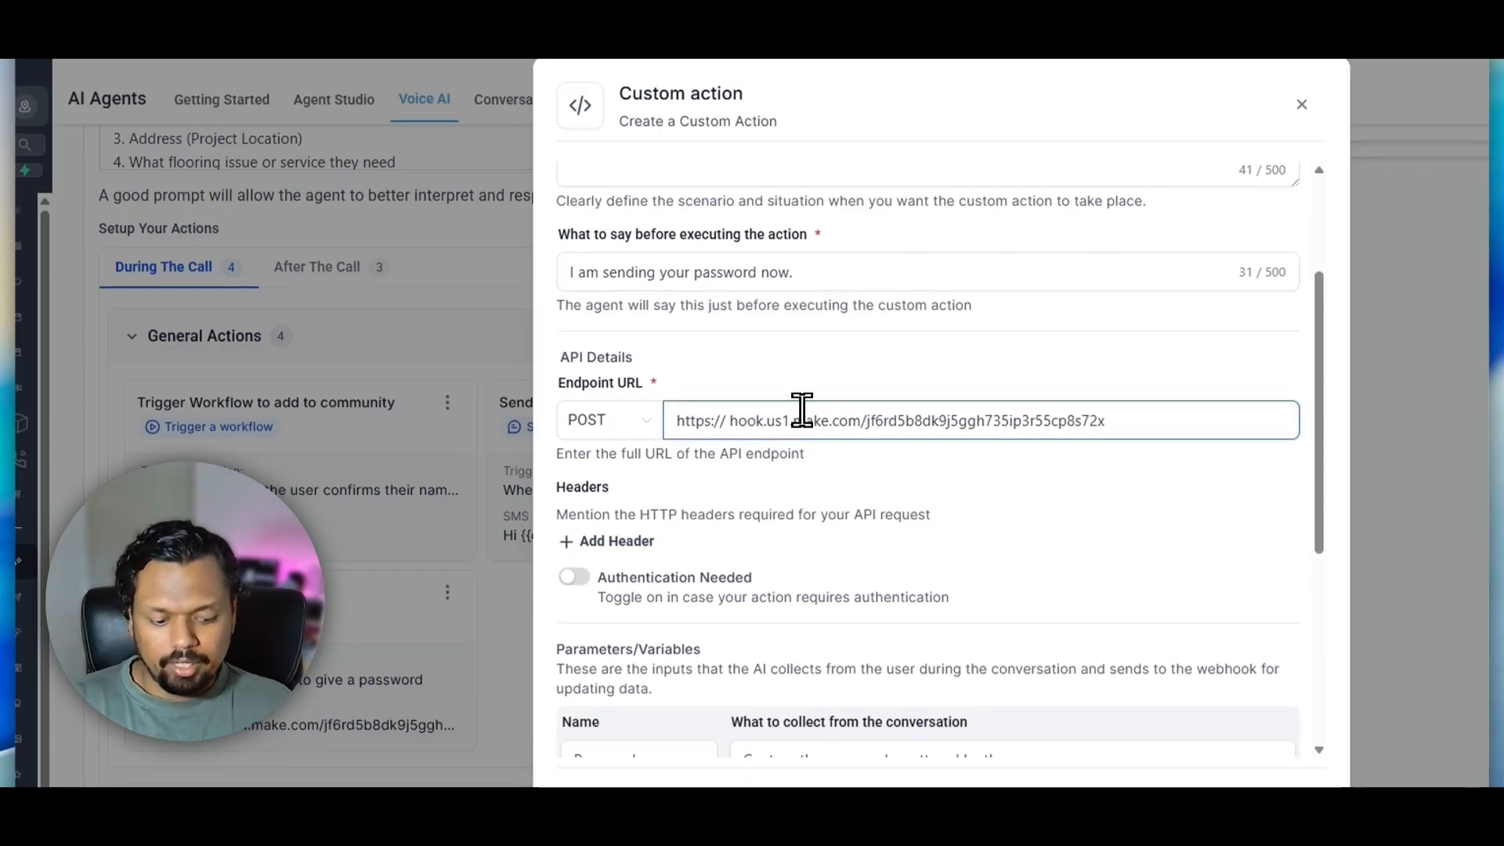
pyautogui.hotkey('ctrl', 'a')
pyautogui.hotkey('ctrl', 'v')
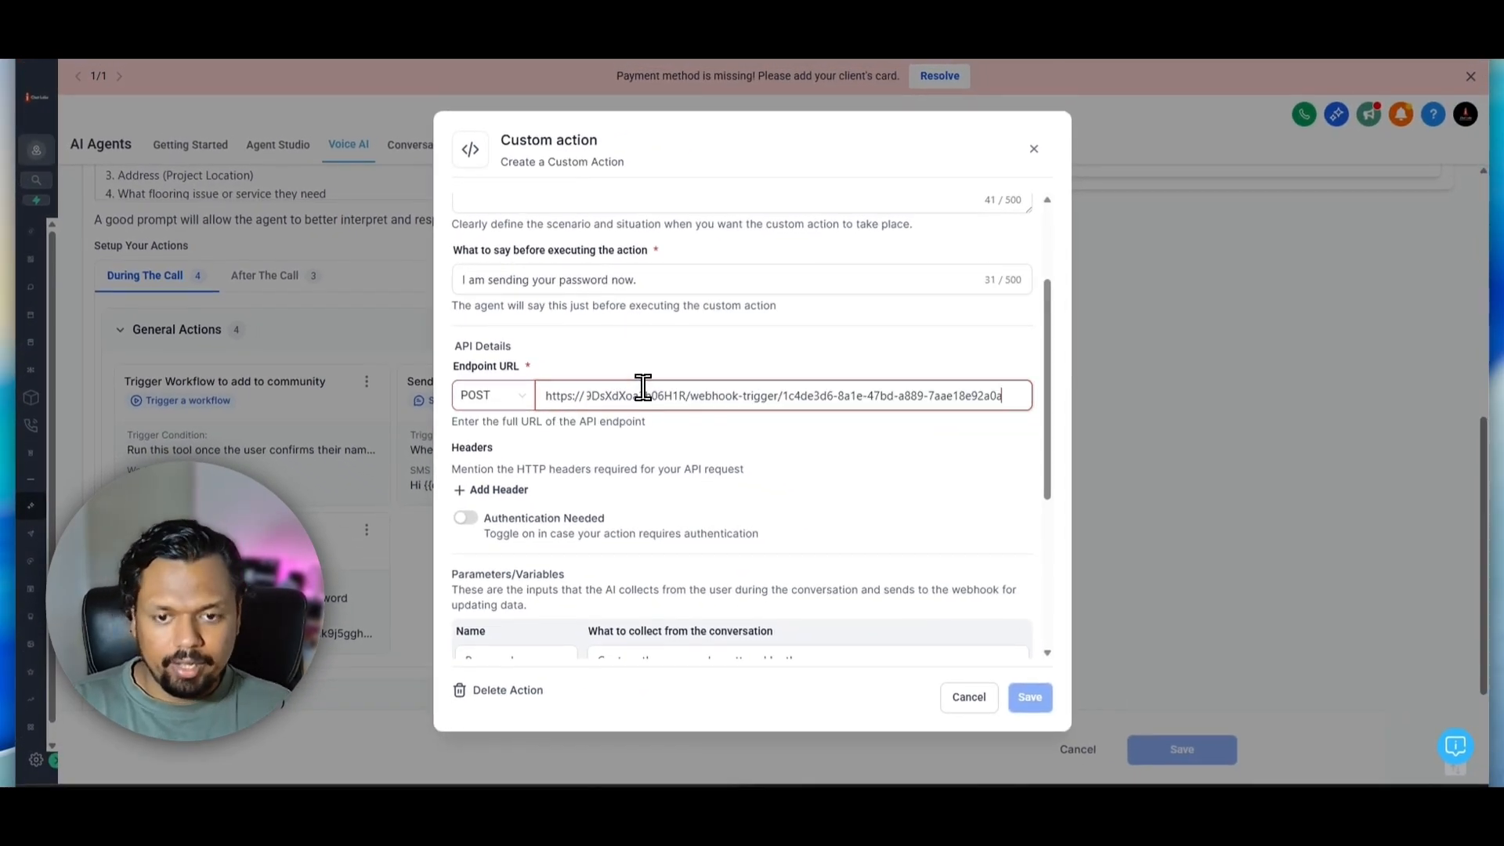
pyautogui.hscroll(-3, 641, 389)
pyautogui.click(627, 388)
pyautogui.press('BackSpace')
pyautogui.press('BackSpace')
pyautogui.press('BackSpace')
pyautogui.press('BackSpace')
pyautogui.press('BackSpace')
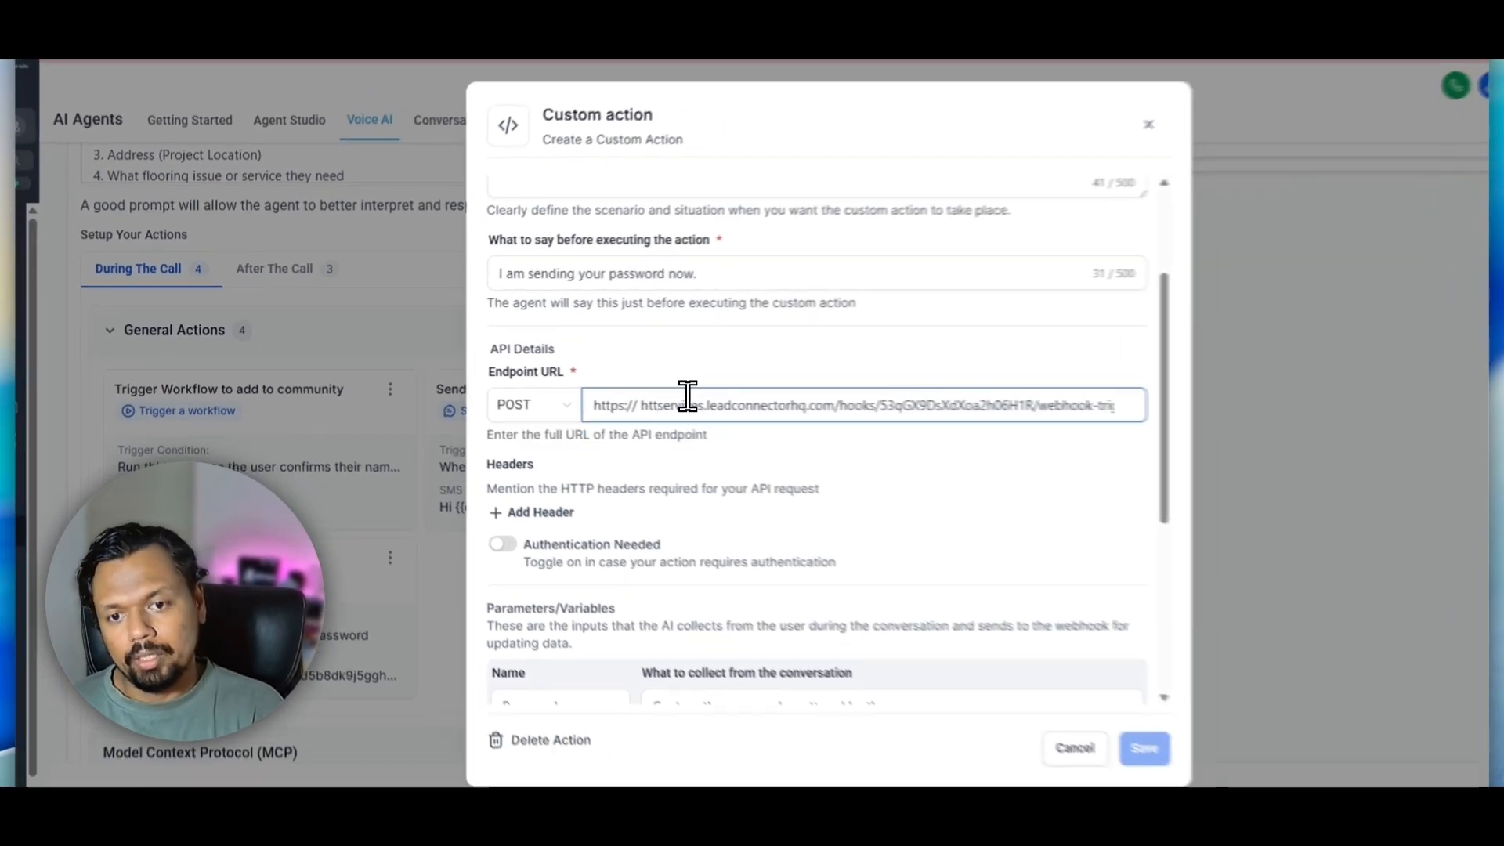
pyautogui.press('BackSpace')
pyautogui.press('BackSpace')
pyautogui.press('BackSpace')
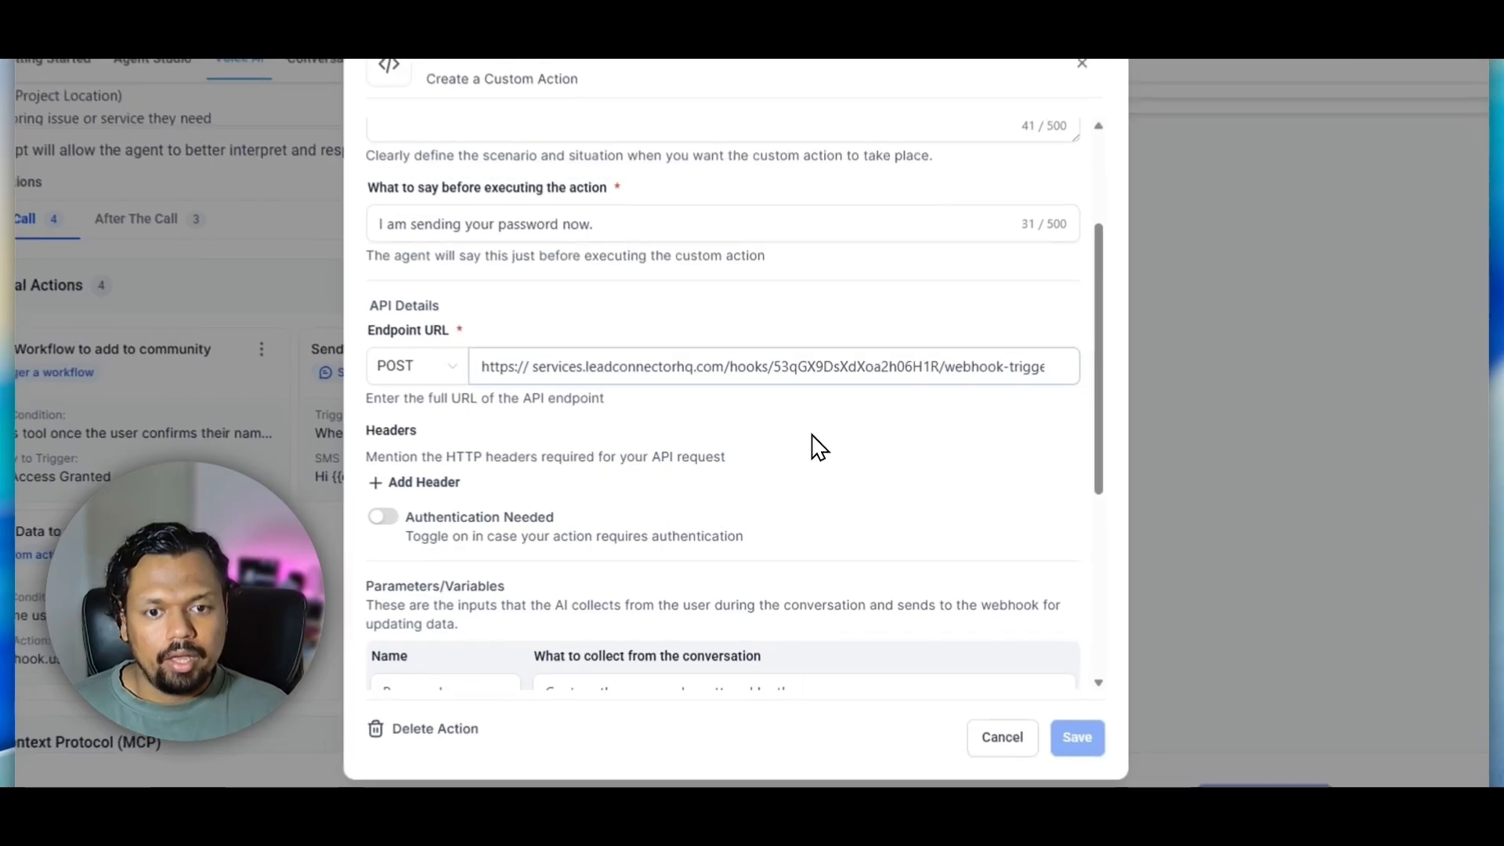
# Remove the empty second parameter from the custom action, keeping only Password
pyautogui.click(809, 451)
pyautogui.scroll(-5, 852, 444)
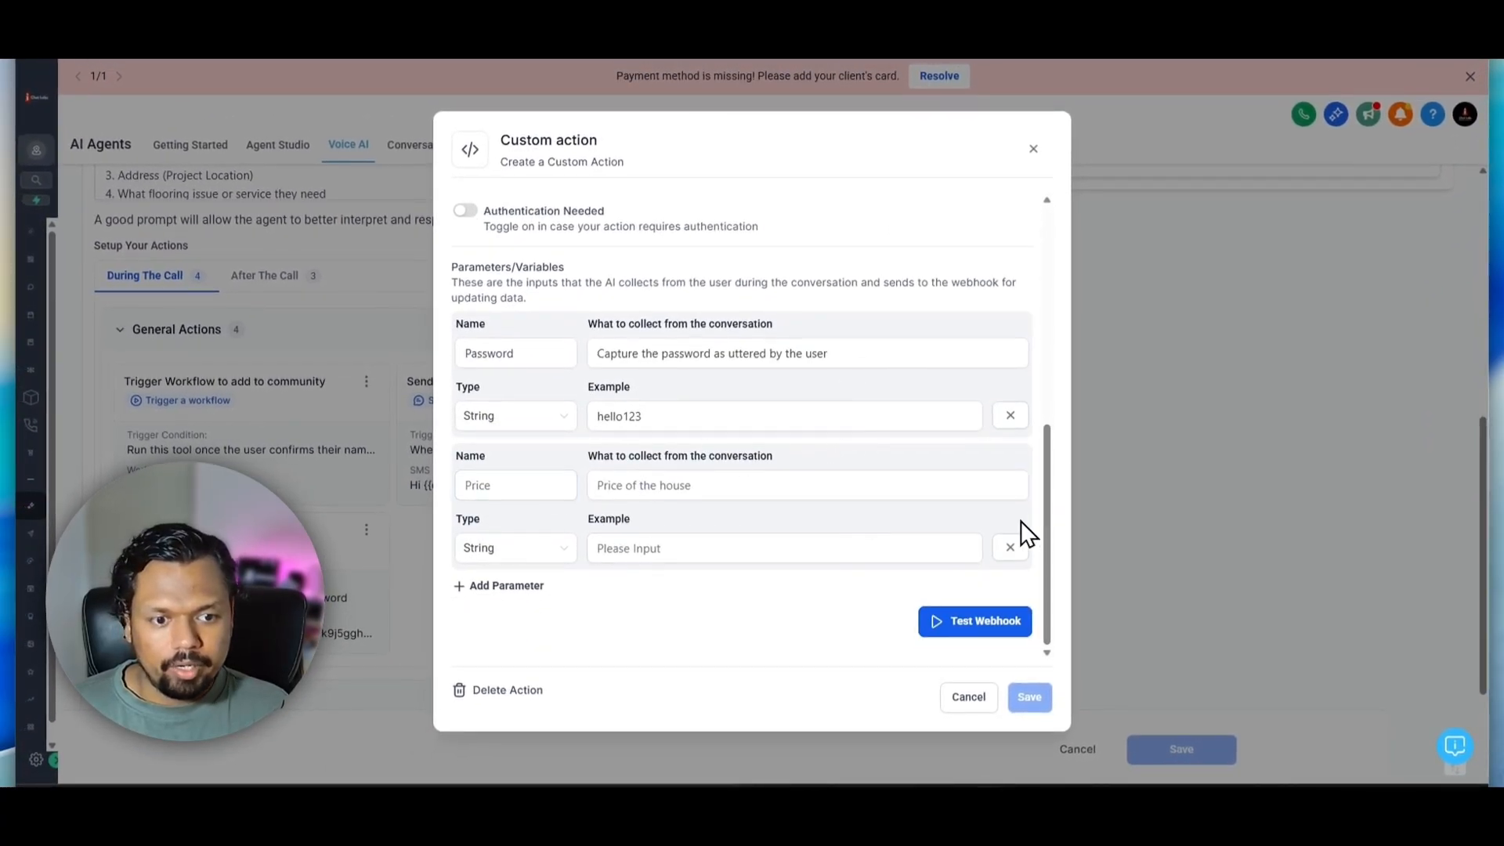
pyautogui.click(1009, 548)
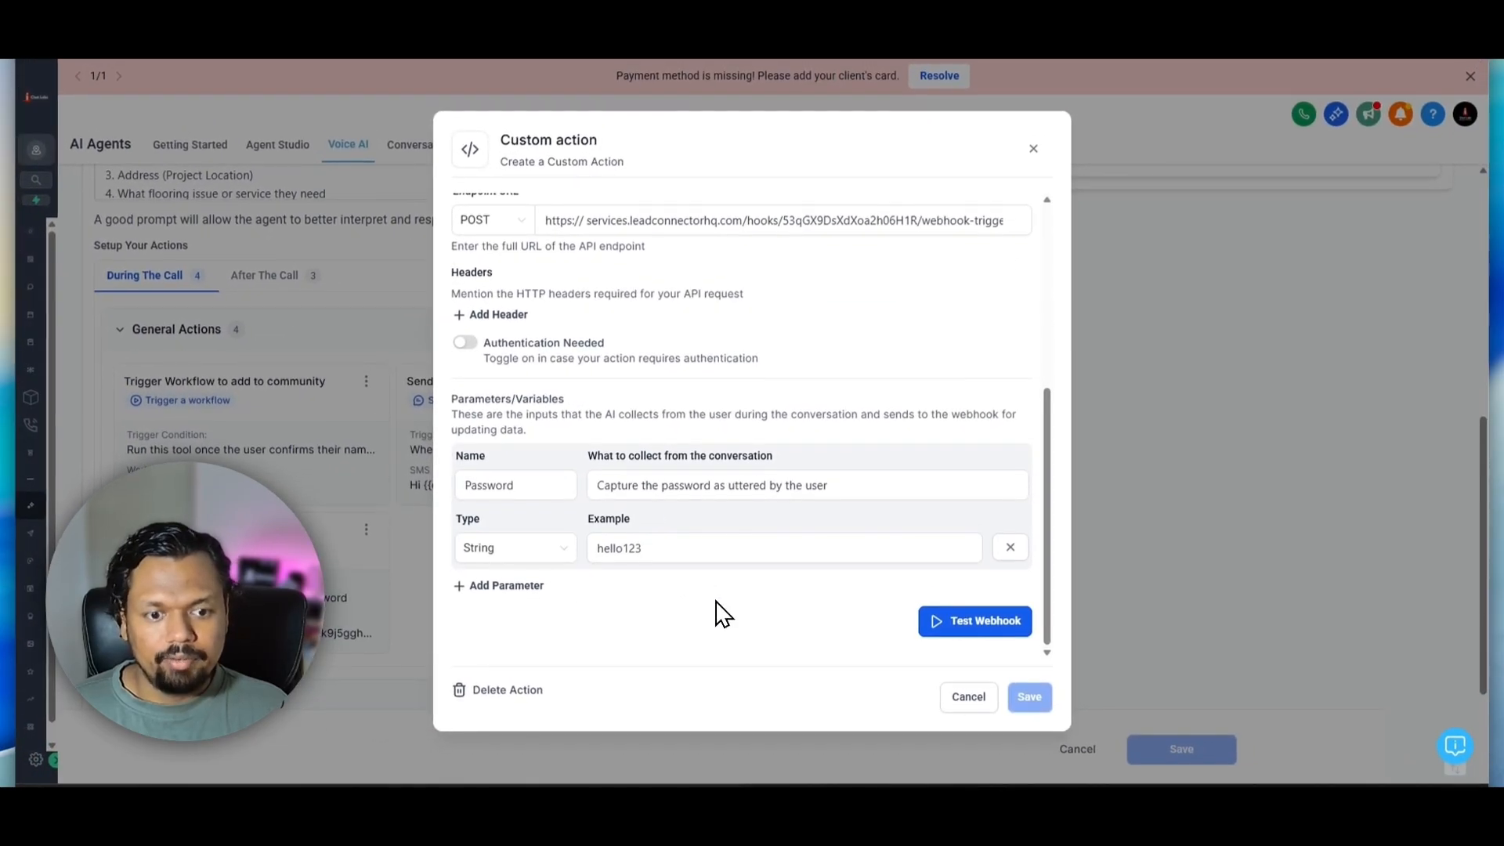
# Test the custom action's webhook by initializing it with the prefilled example value for Password
pyautogui.click(950, 625)
pyautogui.click(512, 508)
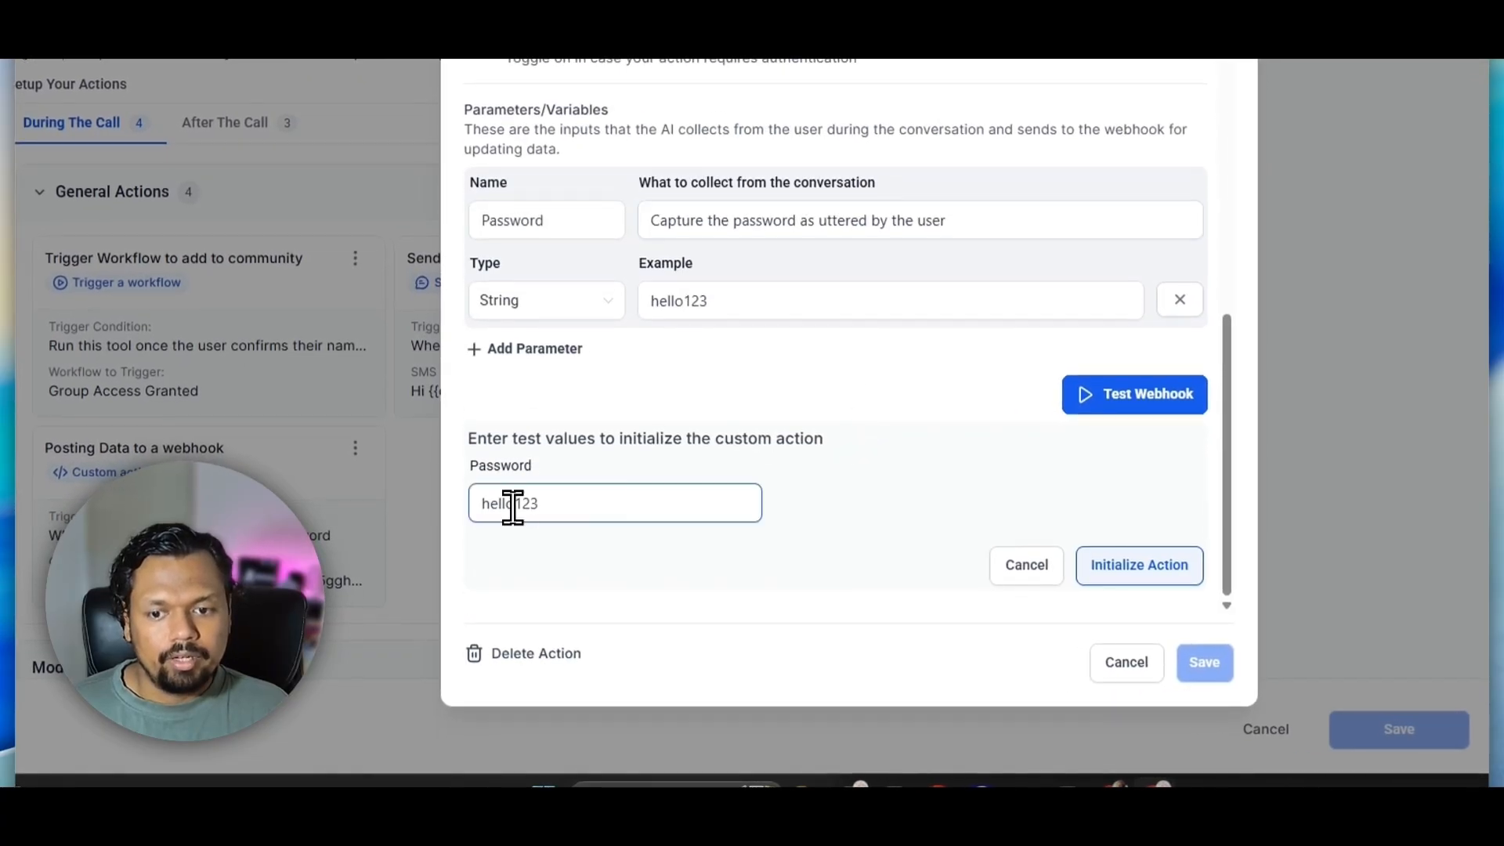
pyautogui.click(1121, 568)
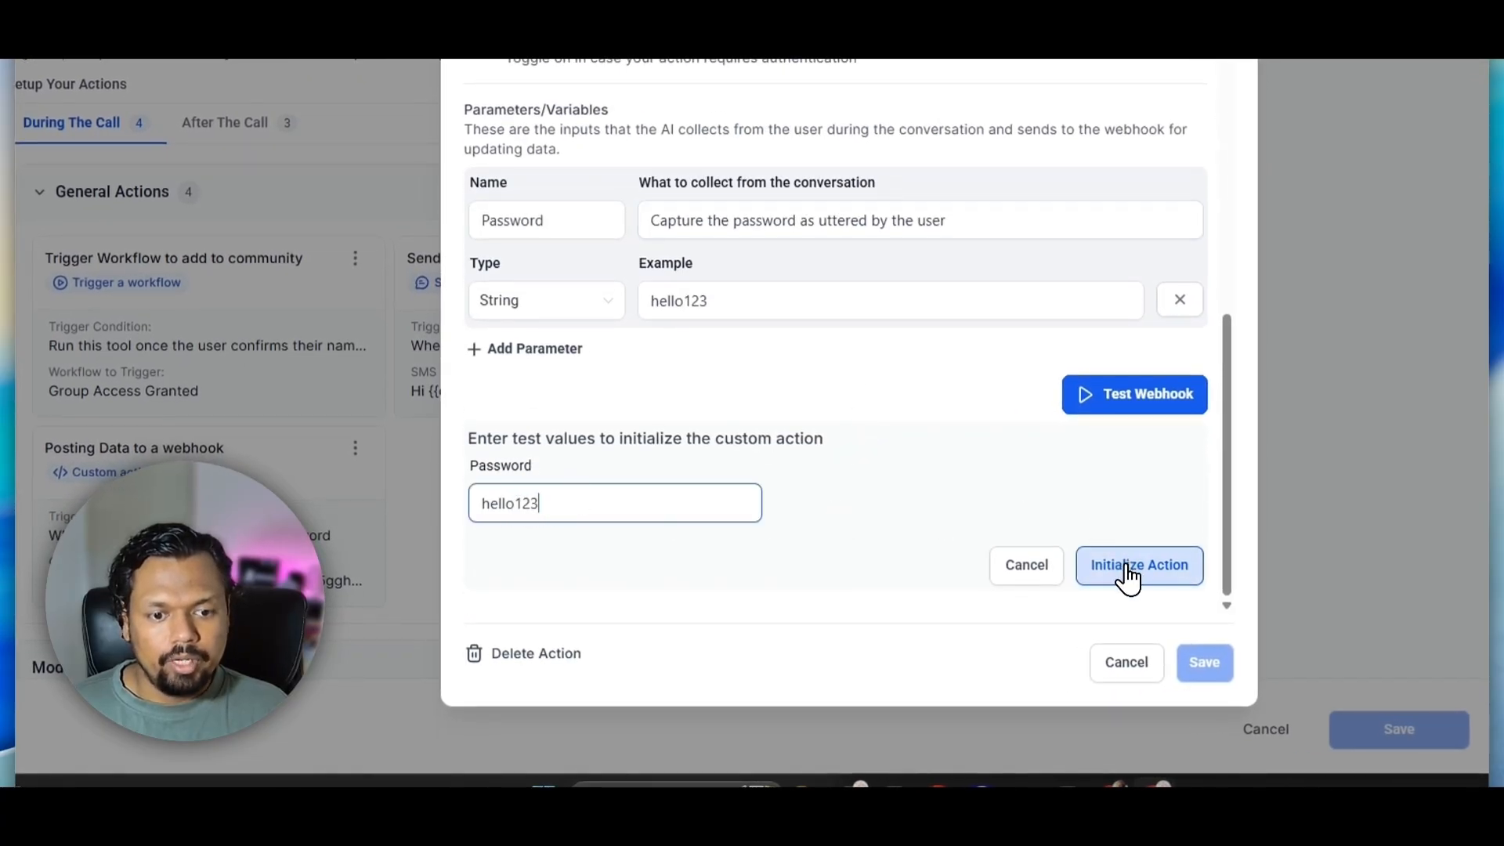
pyautogui.moveTo(604, 578); pyautogui.dragTo(505, 566)
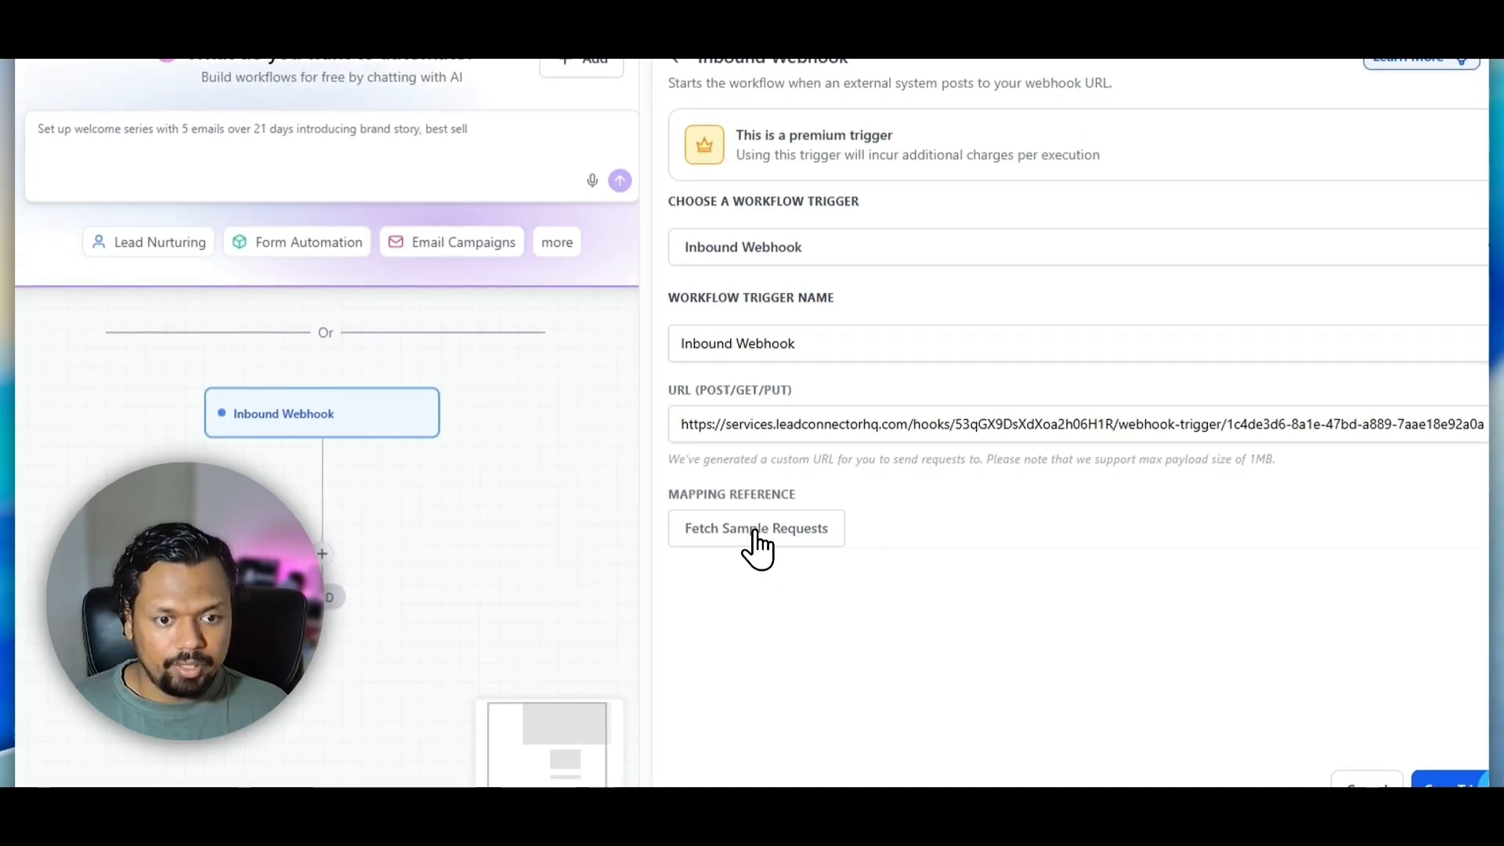
# Fetch sample requests for the Inbound Webhook trigger and choose the received request as the mapping reference
pyautogui.click(757, 539)
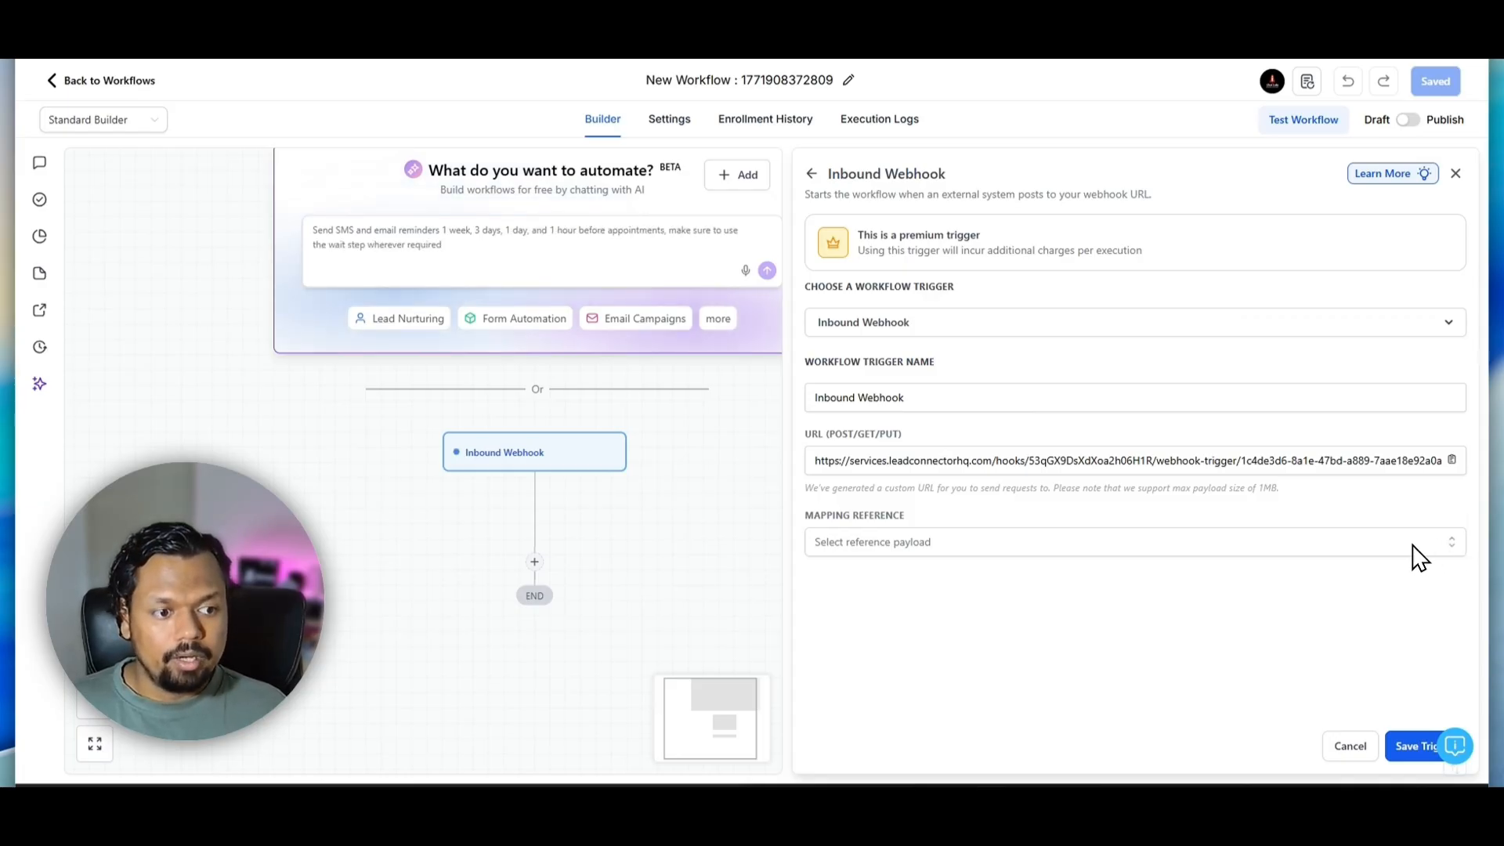
pyautogui.click(1414, 544)
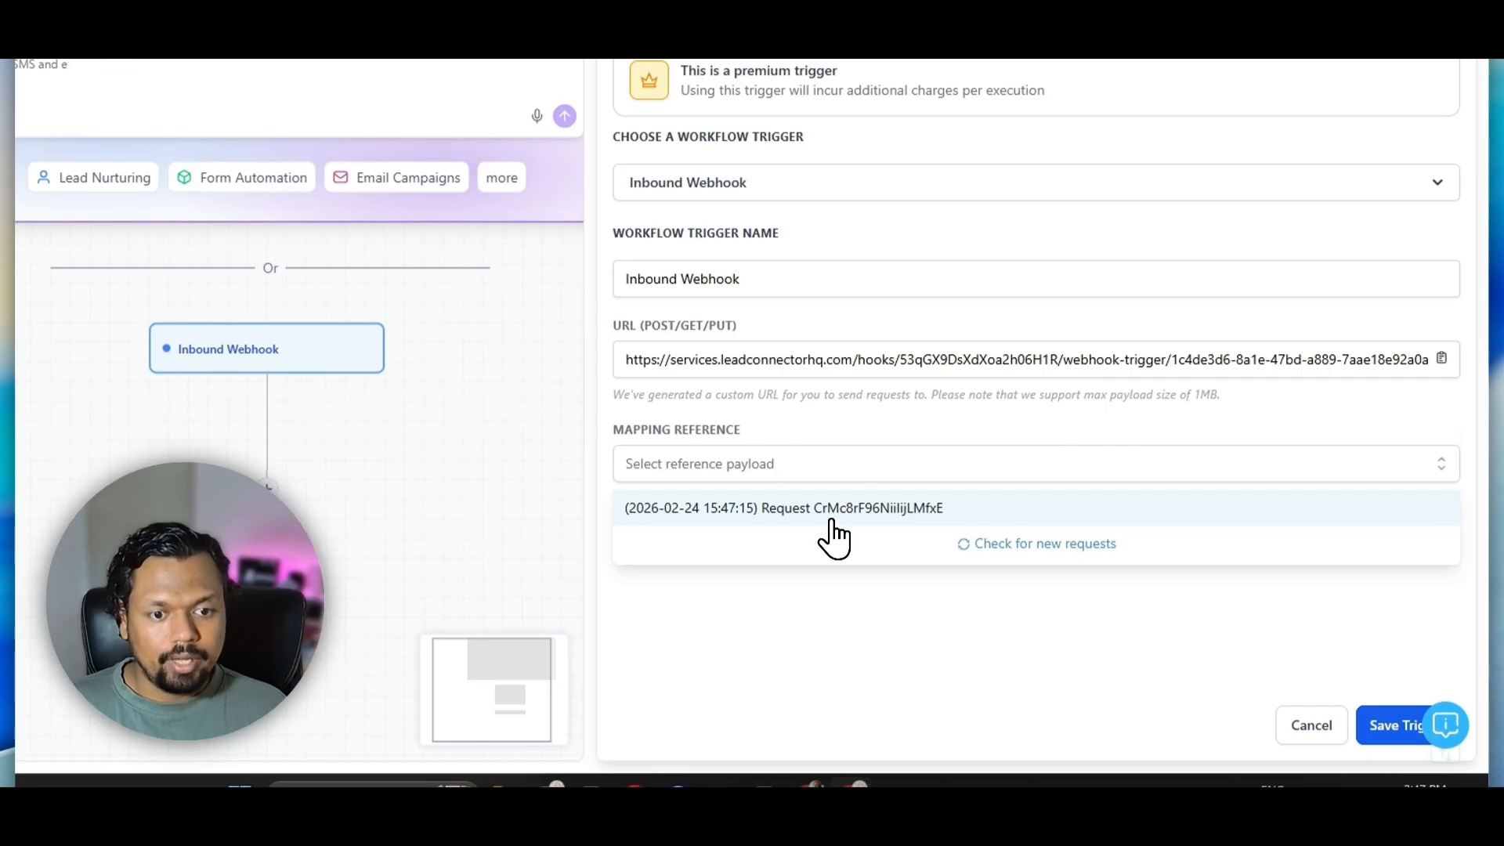
pyautogui.click(833, 513)
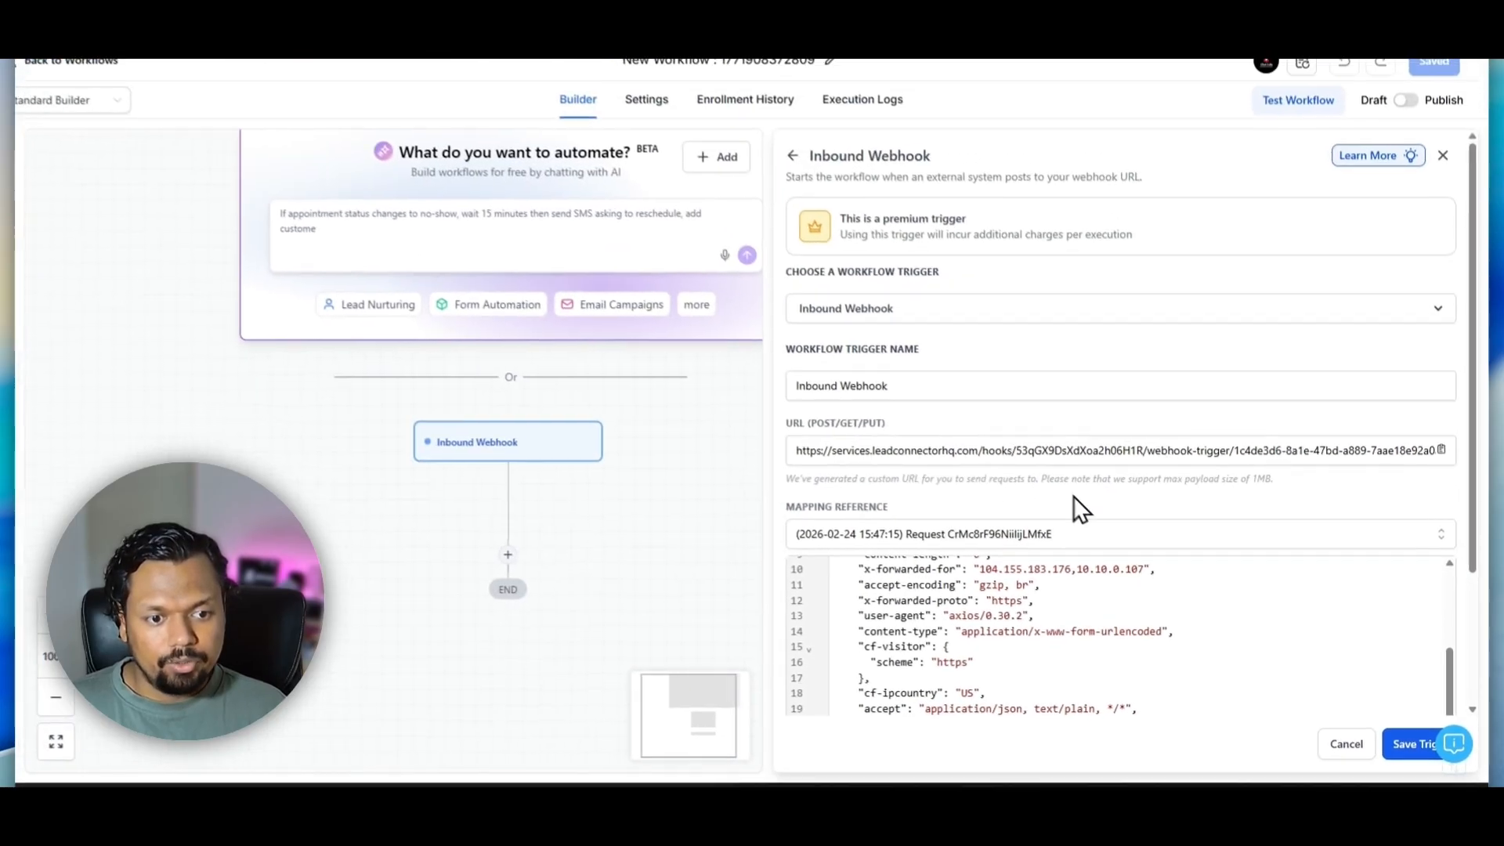
# Check the Password query parameter in the sample payload and save the Inbound Webhook trigger
pyautogui.scroll(-2, 1190, 453)
pyautogui.scroll(2, 1118, 561)
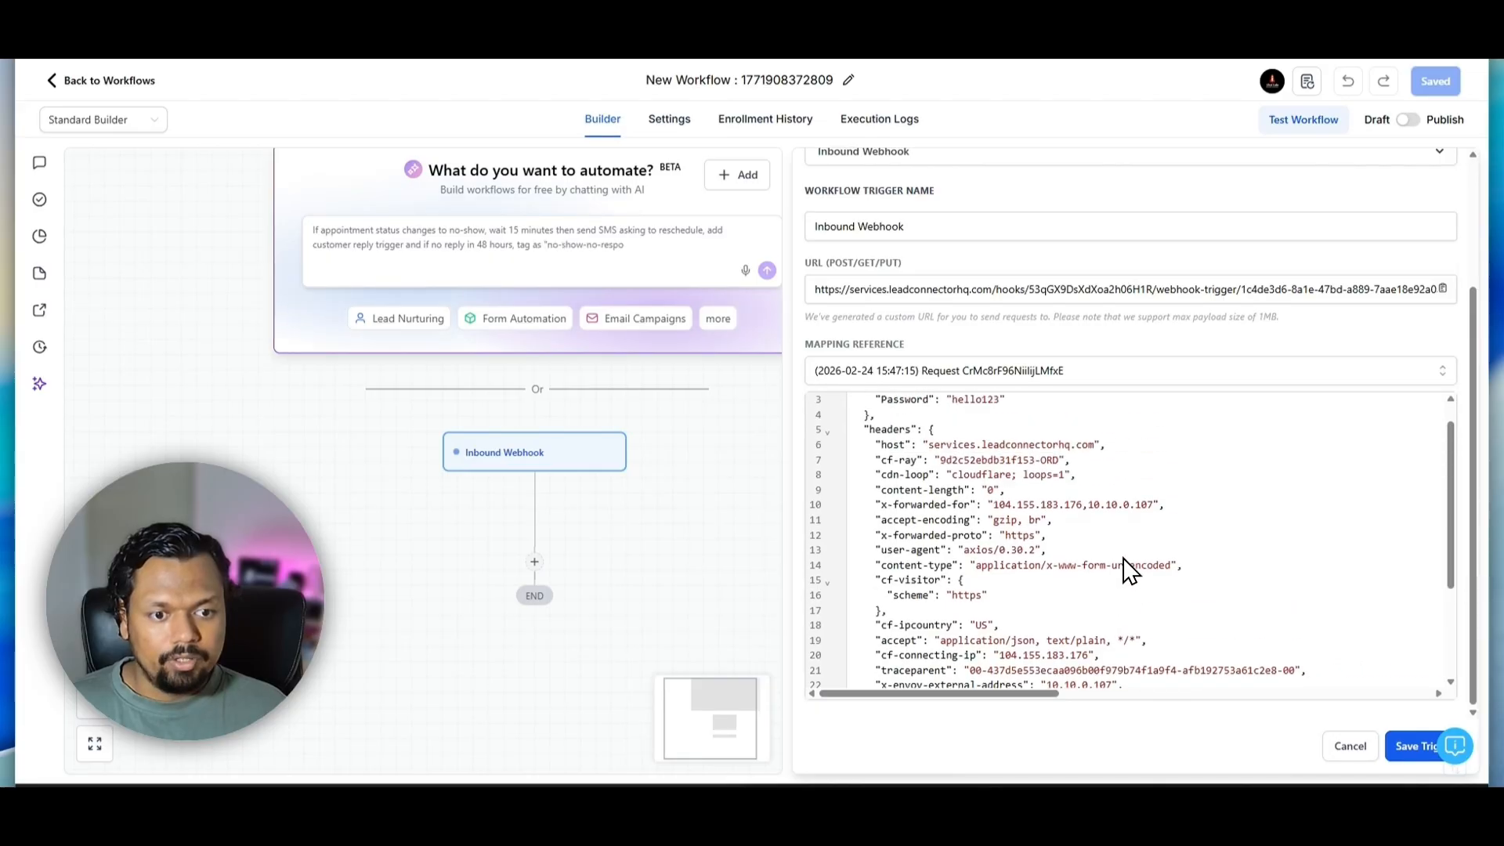
pyautogui.scroll(1, 1125, 559)
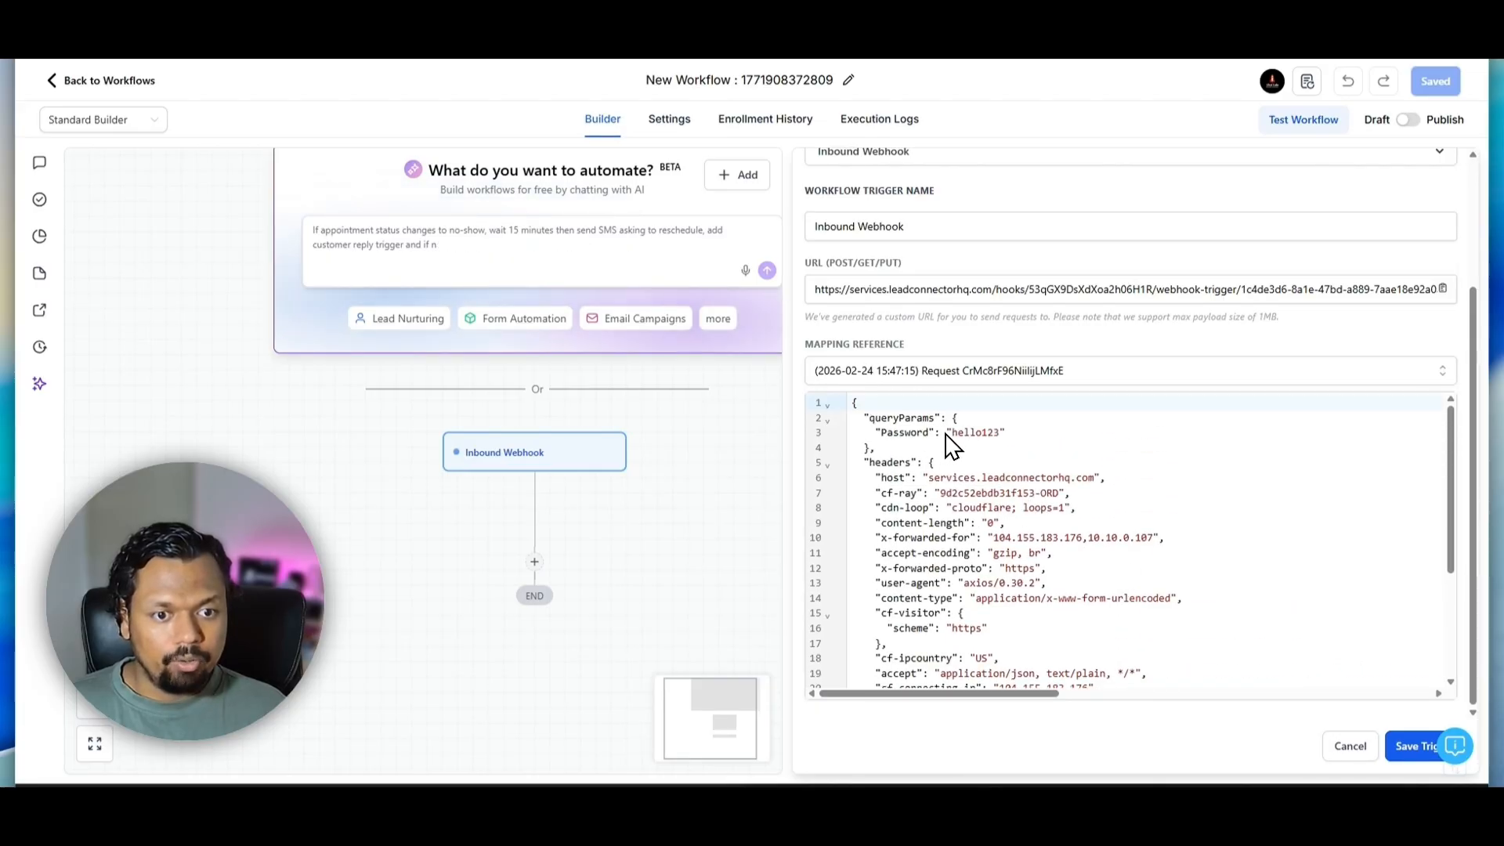
pyautogui.click(904, 433)
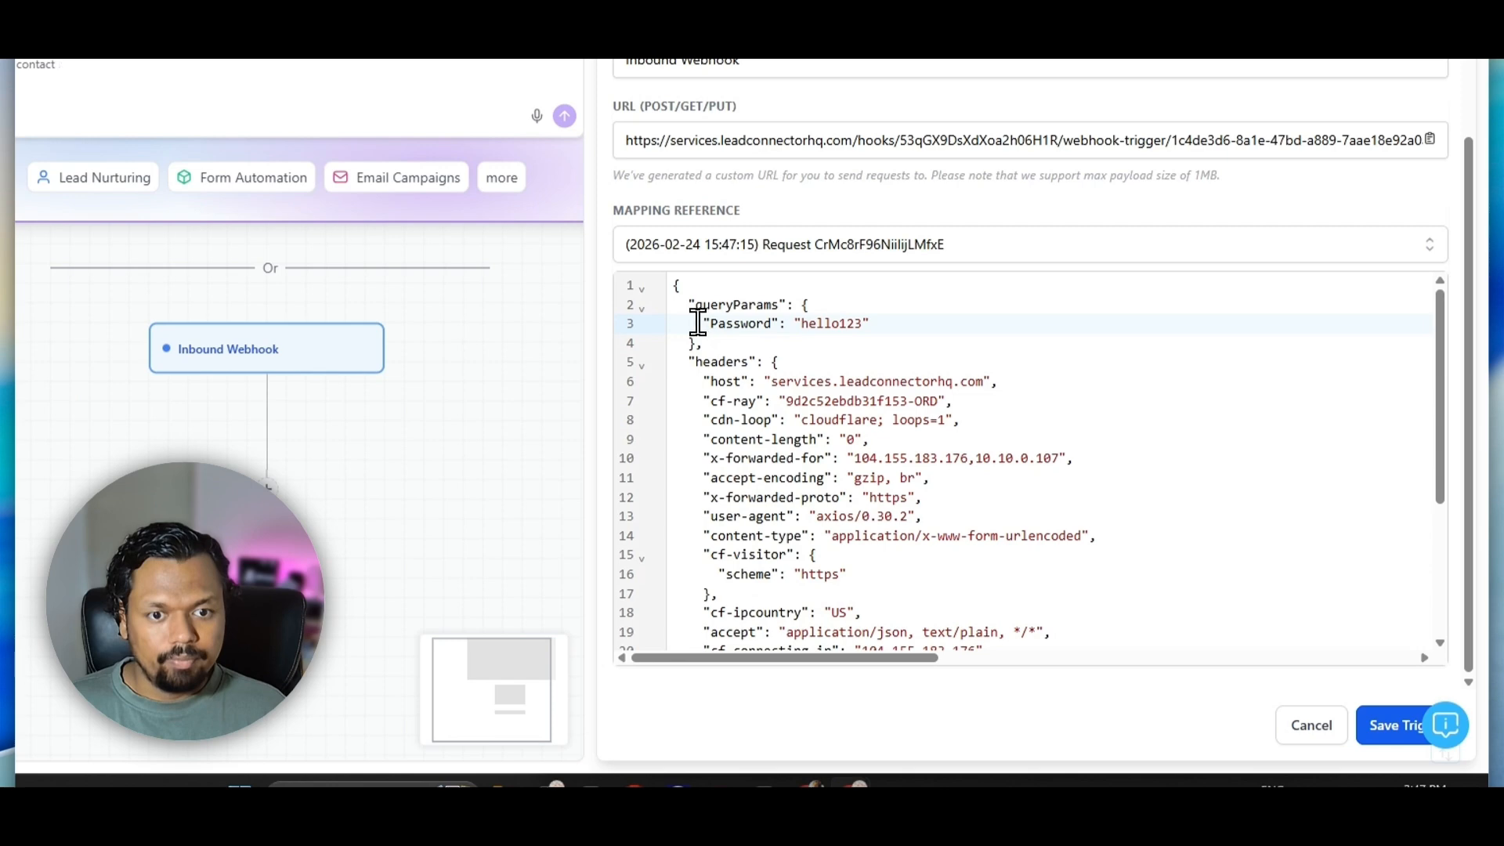
pyautogui.click(1377, 735)
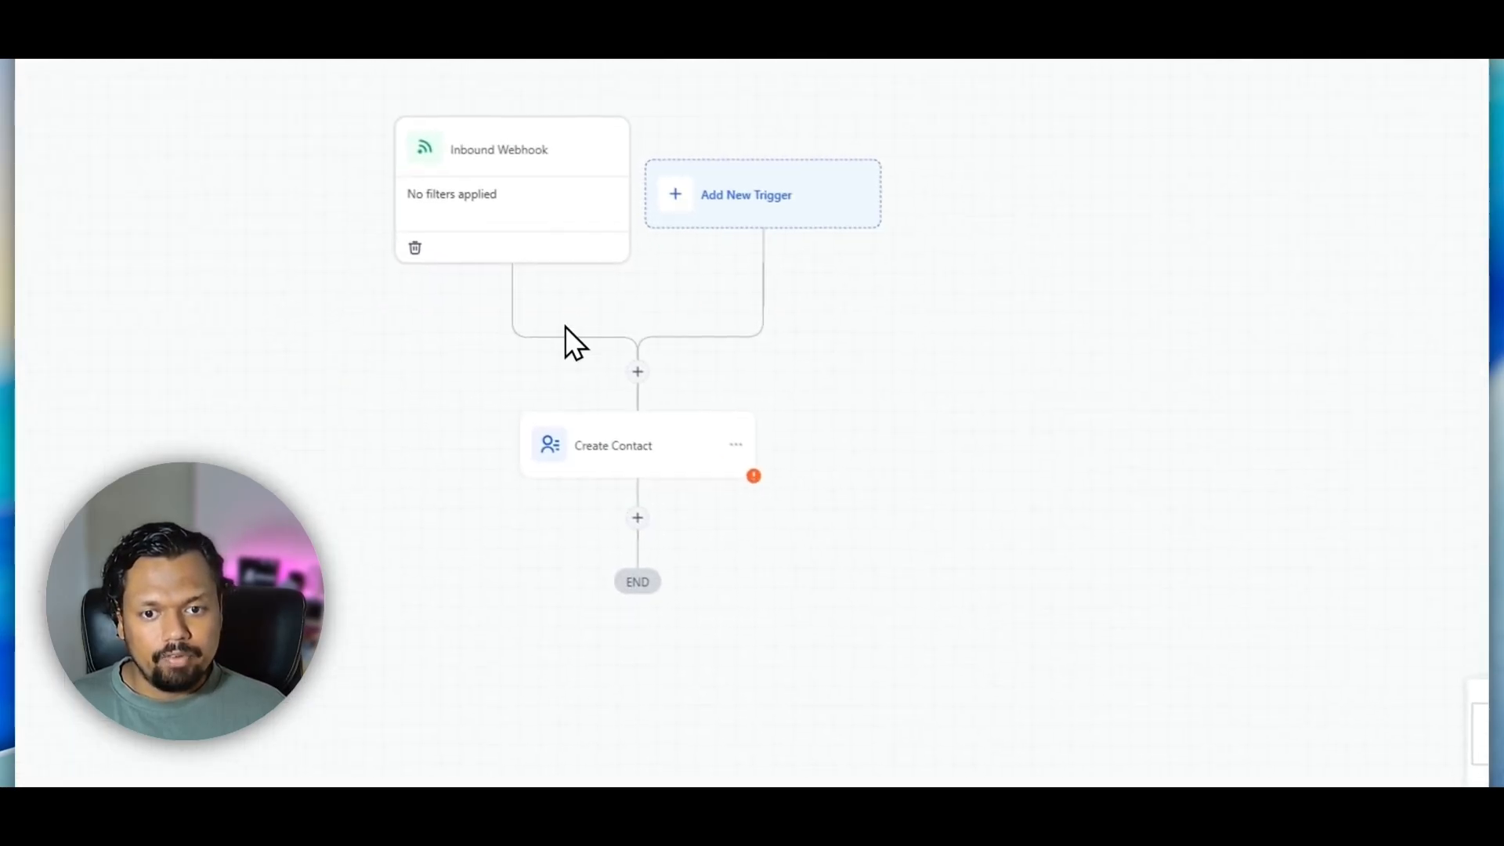
pyautogui.click(645, 376)
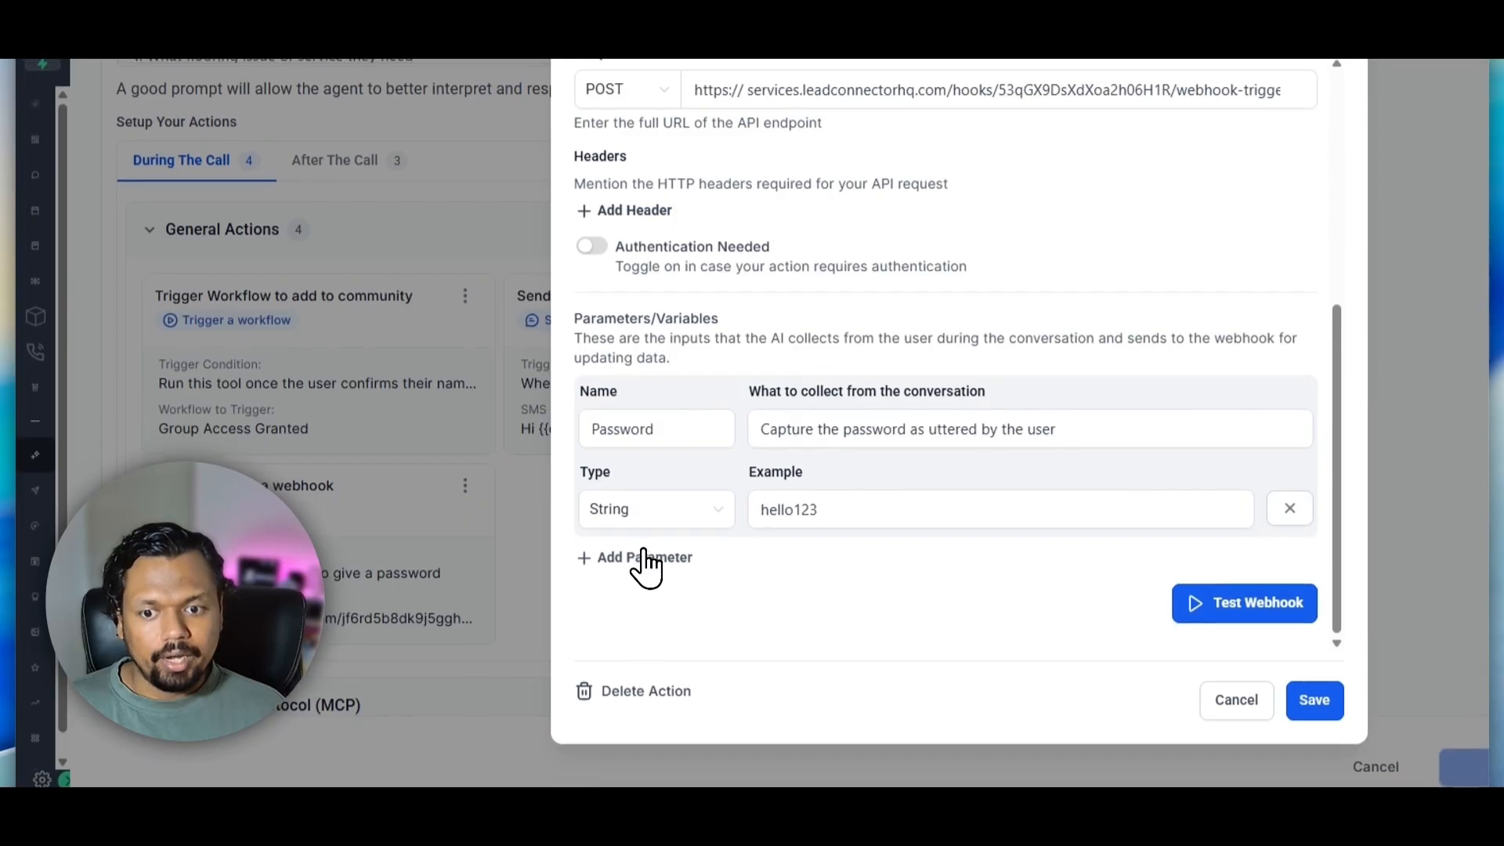
# Add a parameter named "email" to the custom action with the collection instruction "capture the email of the user"
pyautogui.click(644, 599)
pyautogui.click(626, 580)
pyautogui.write('email')
pyautogui.press('Tab')
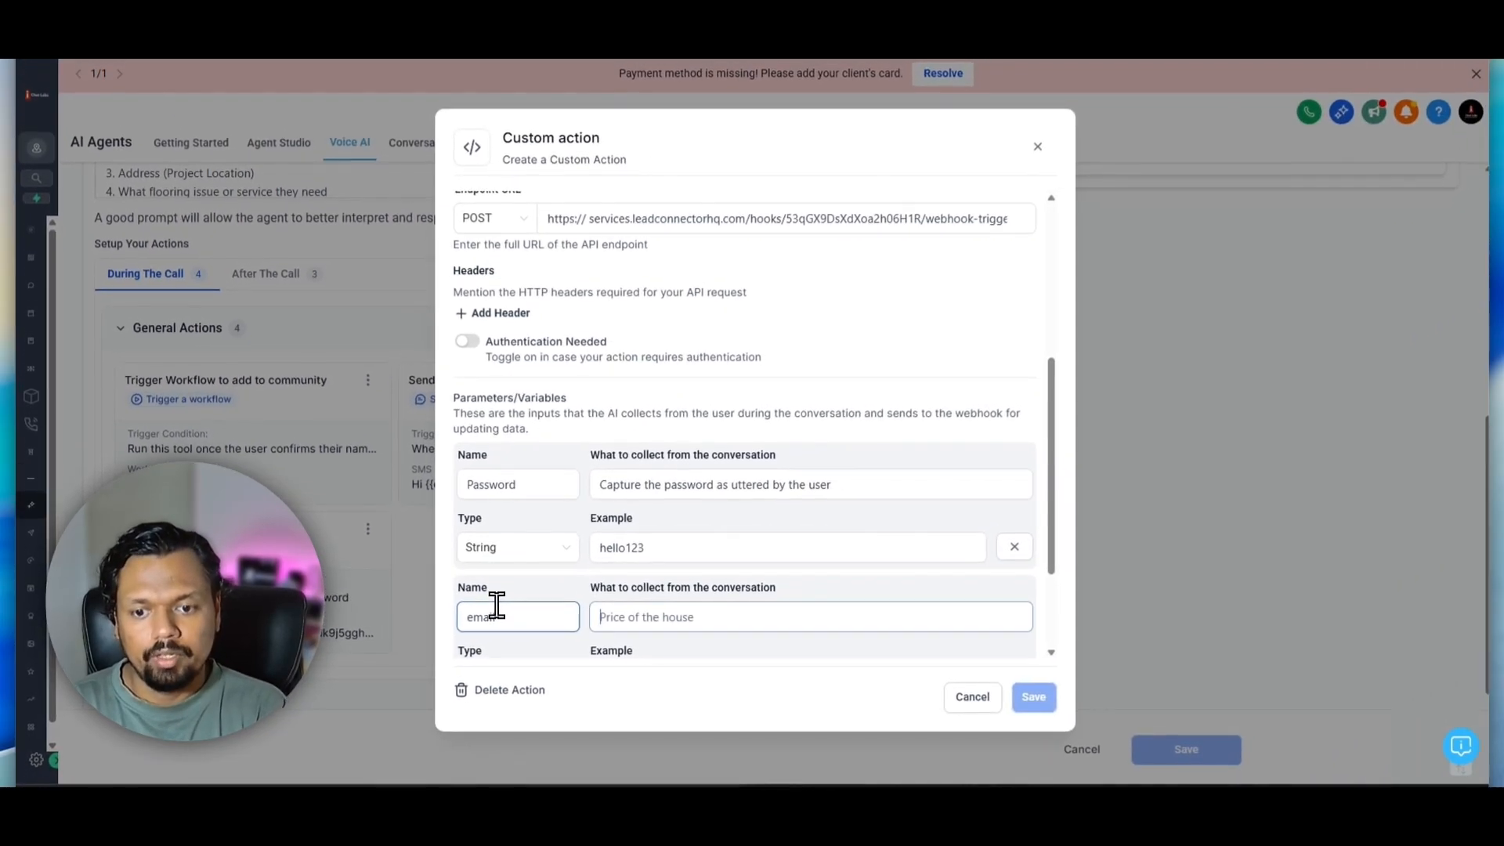
pyautogui.write('capture')
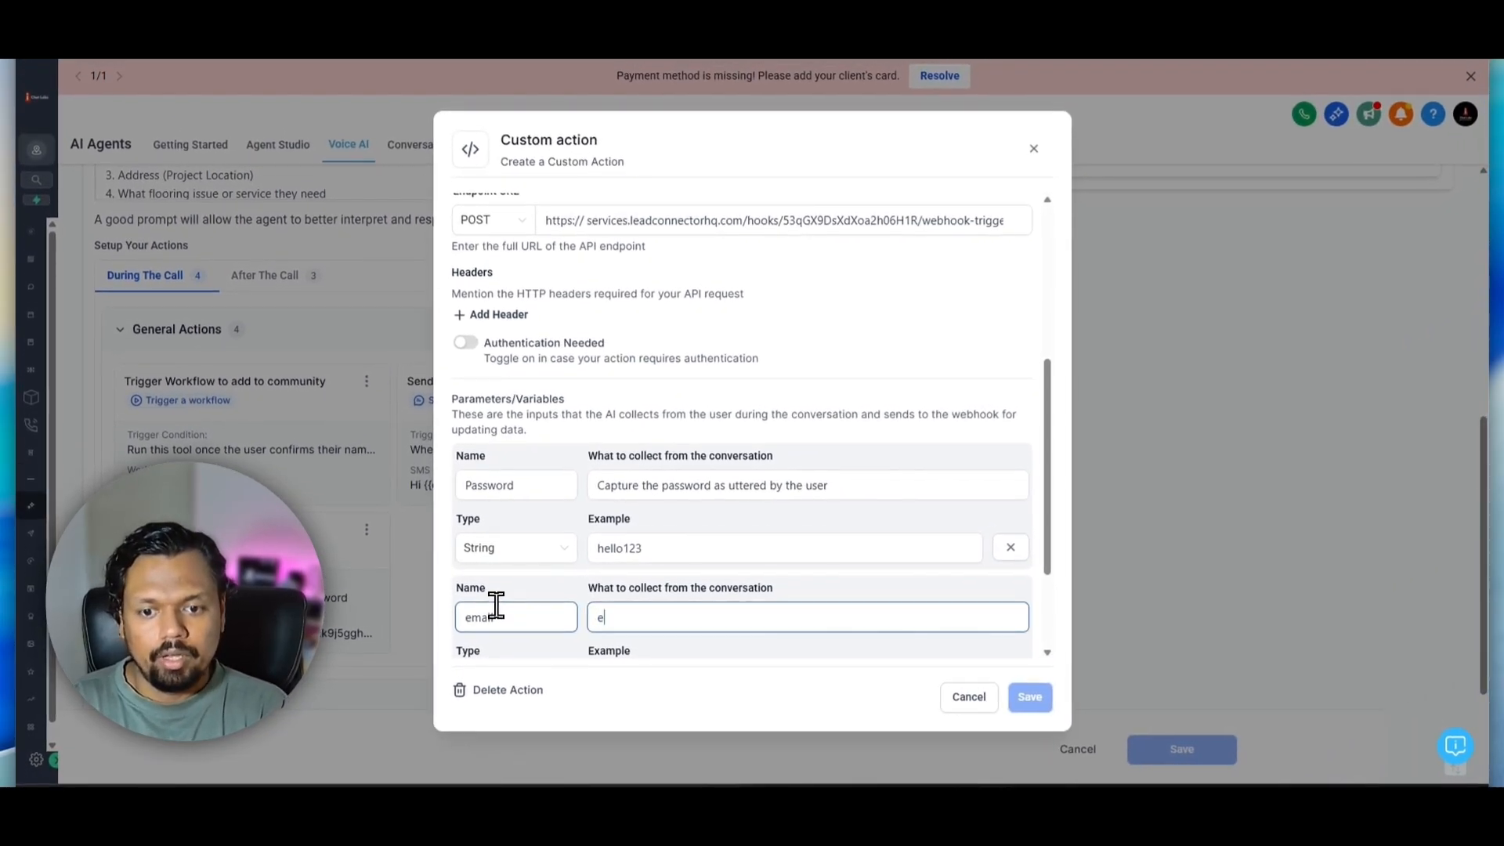
pyautogui.write(' the email of the ')
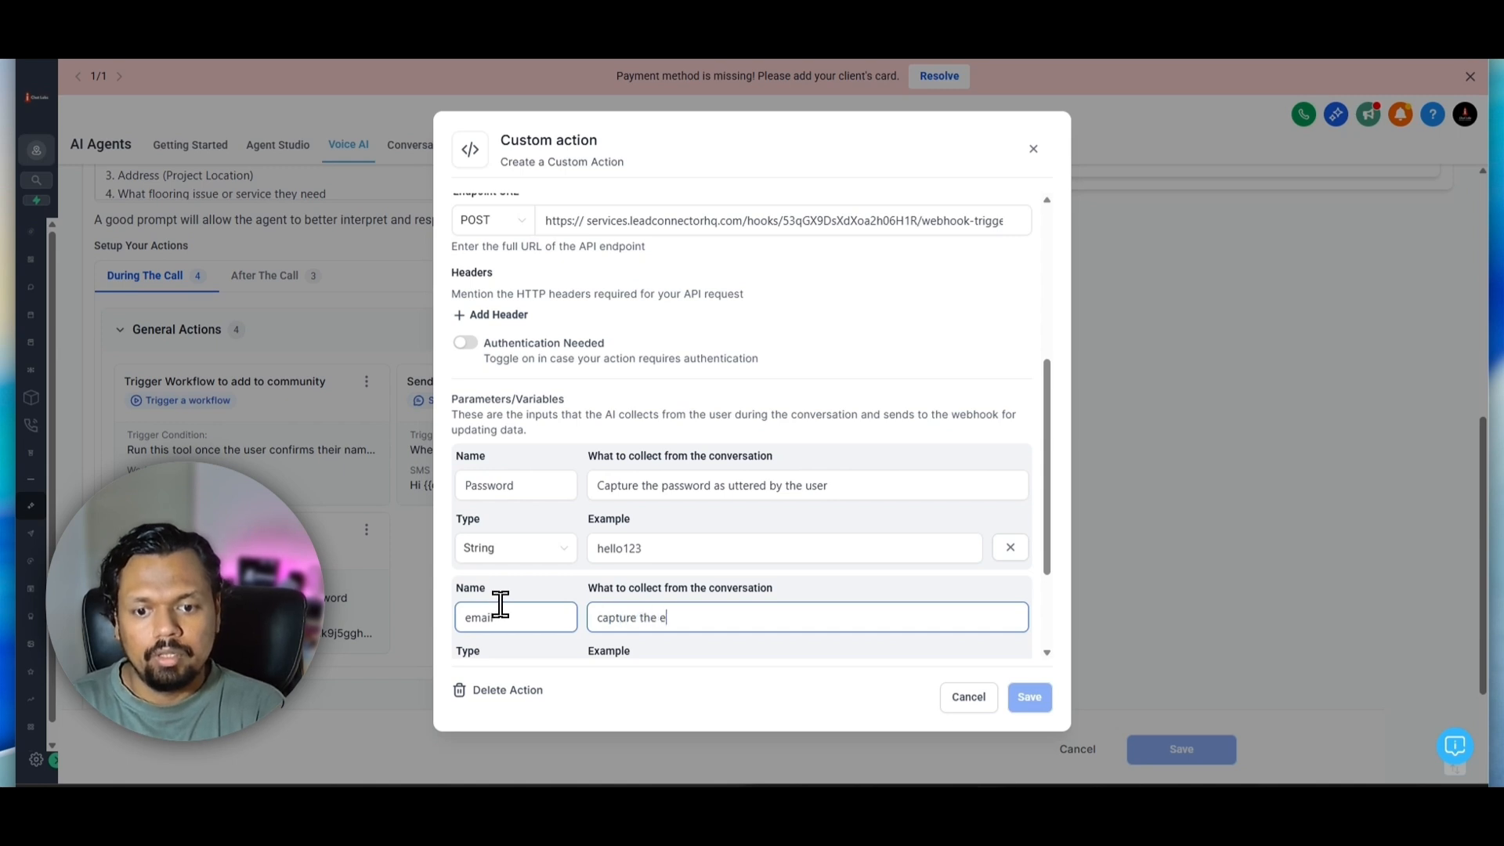
pyautogui.write('user')
pyautogui.scroll(-3, 706, 591)
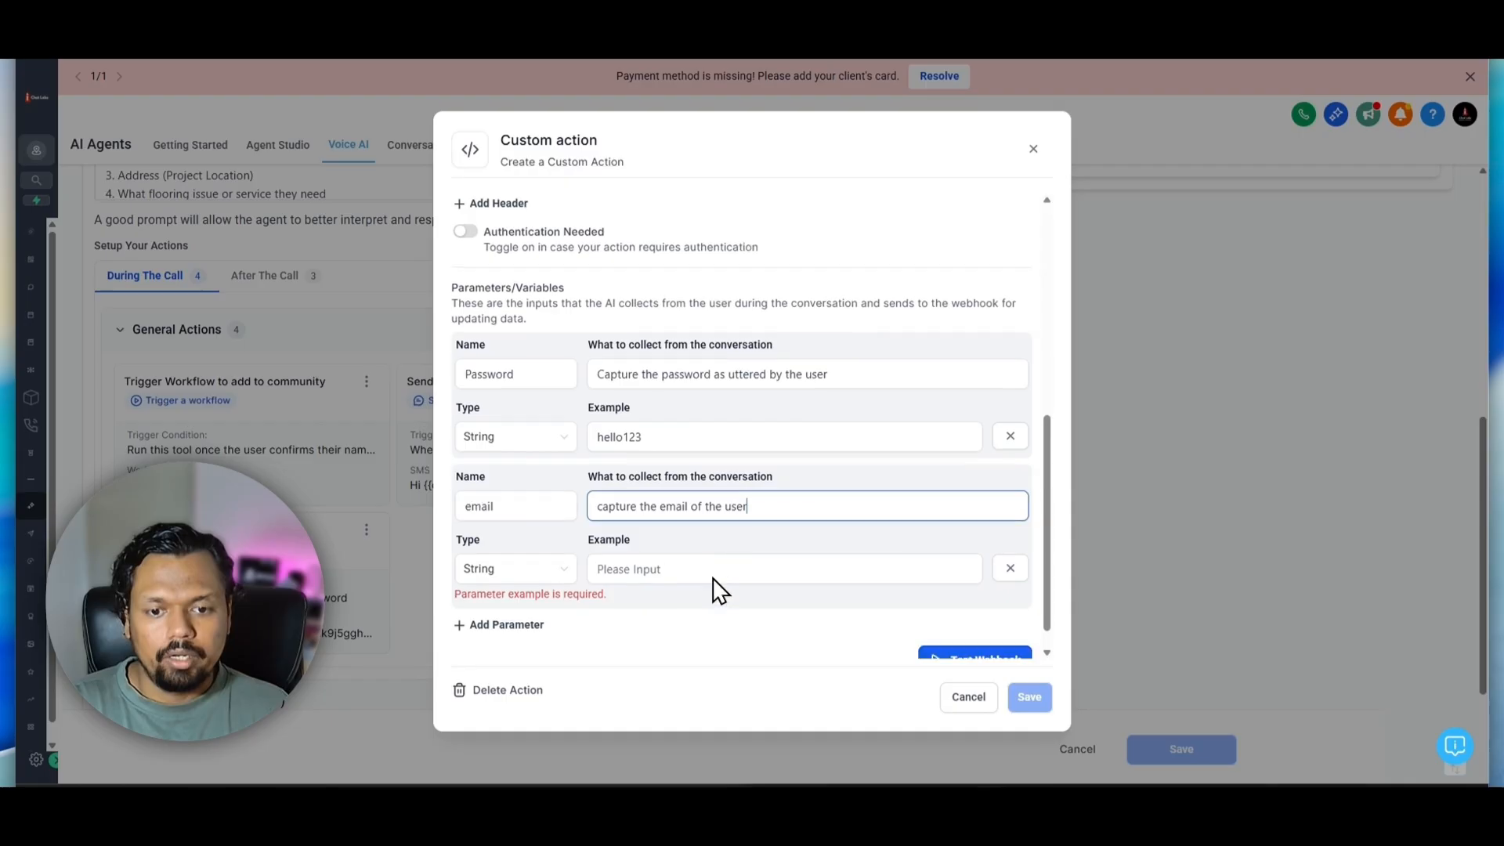
# Fill in a sample email address as the example for the email parameter
pyautogui.click(674, 536)
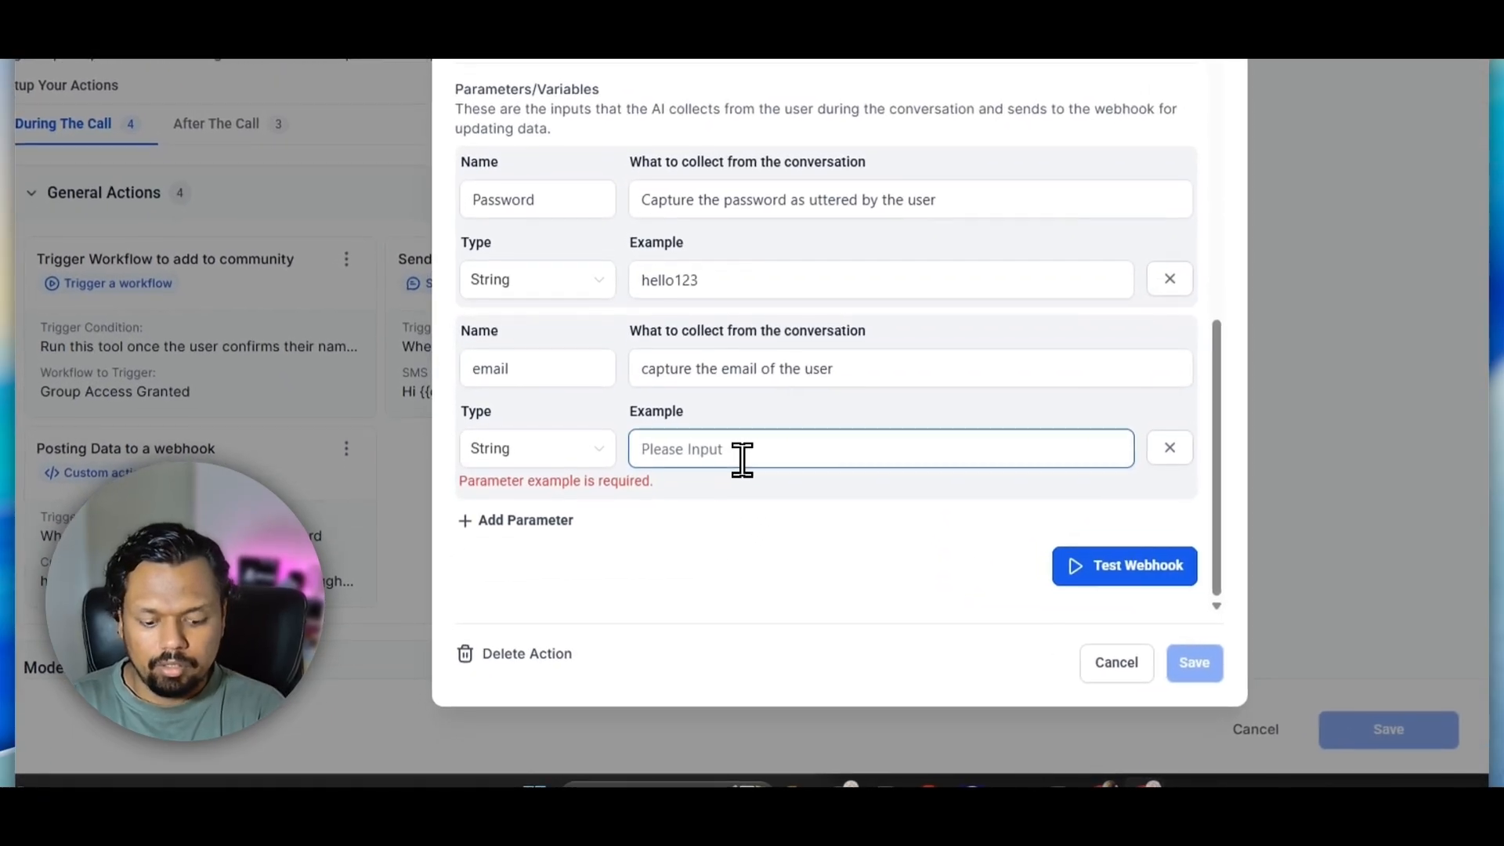
pyautogui.write('jon')
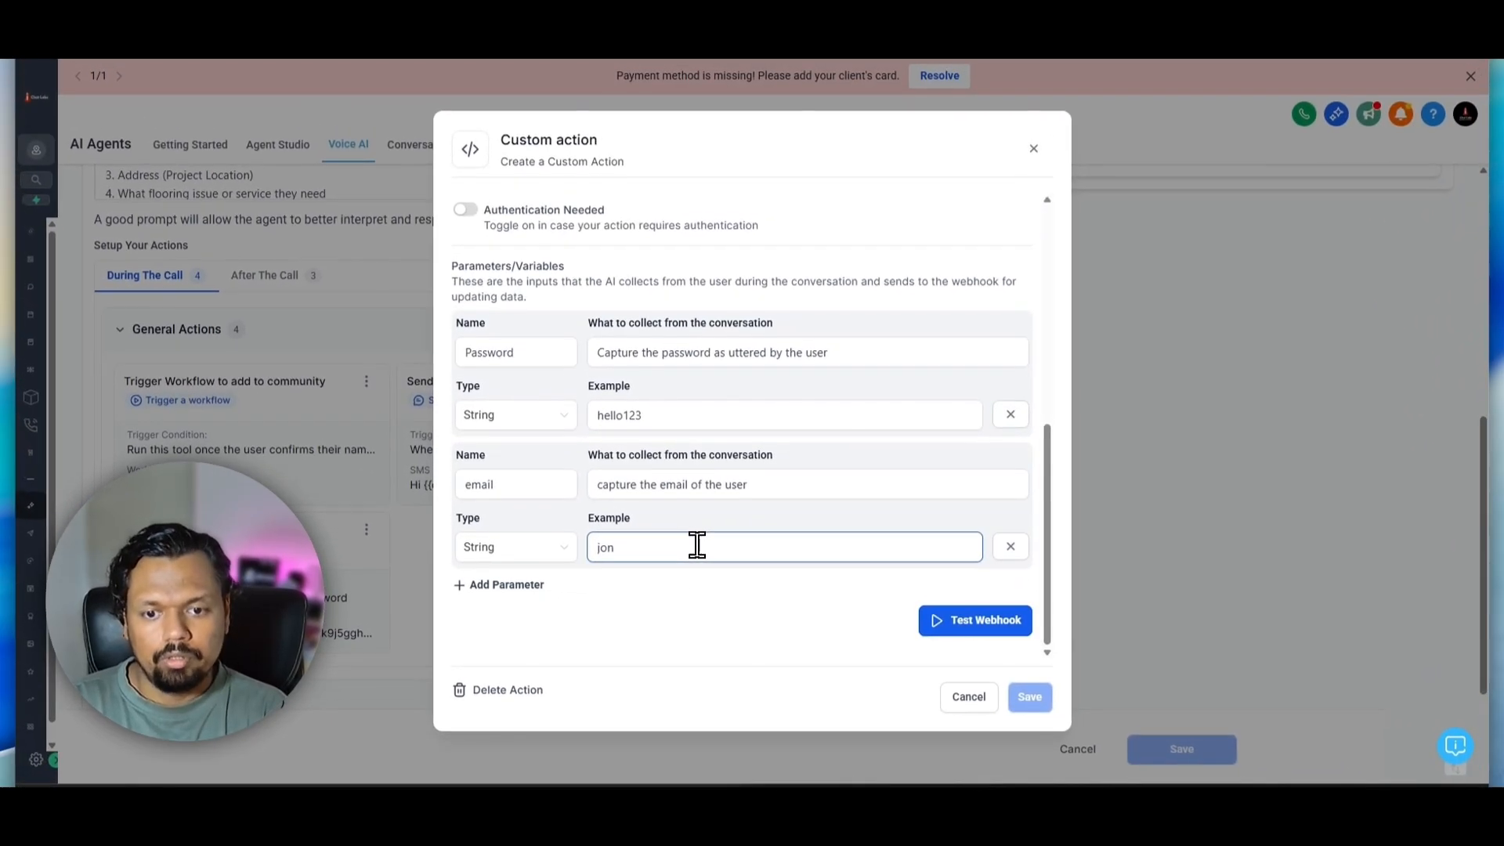
pyautogui.press('BackSpace')
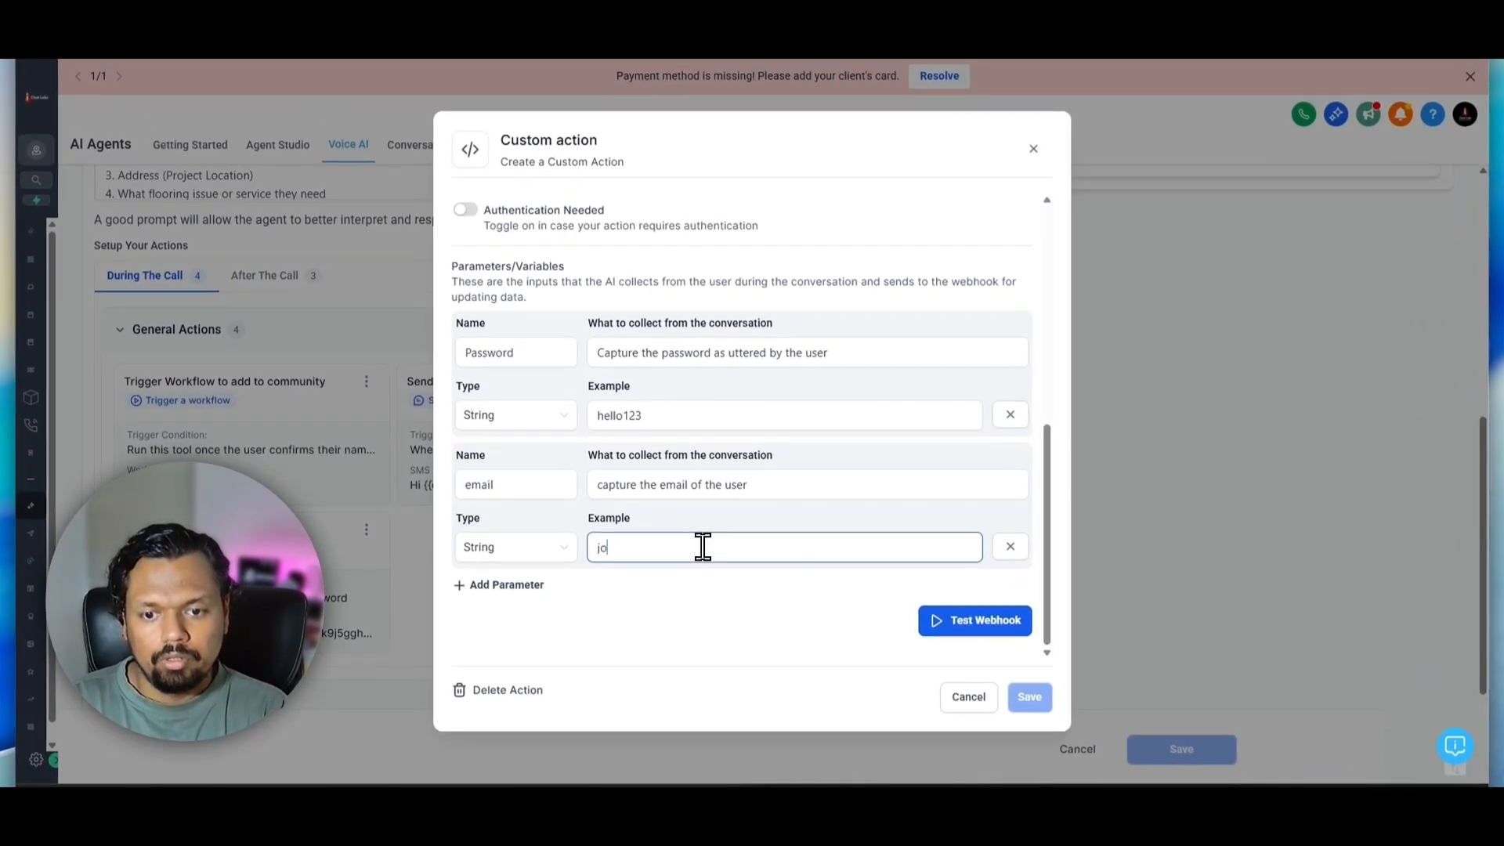
pyautogui.write('hn@example.com')
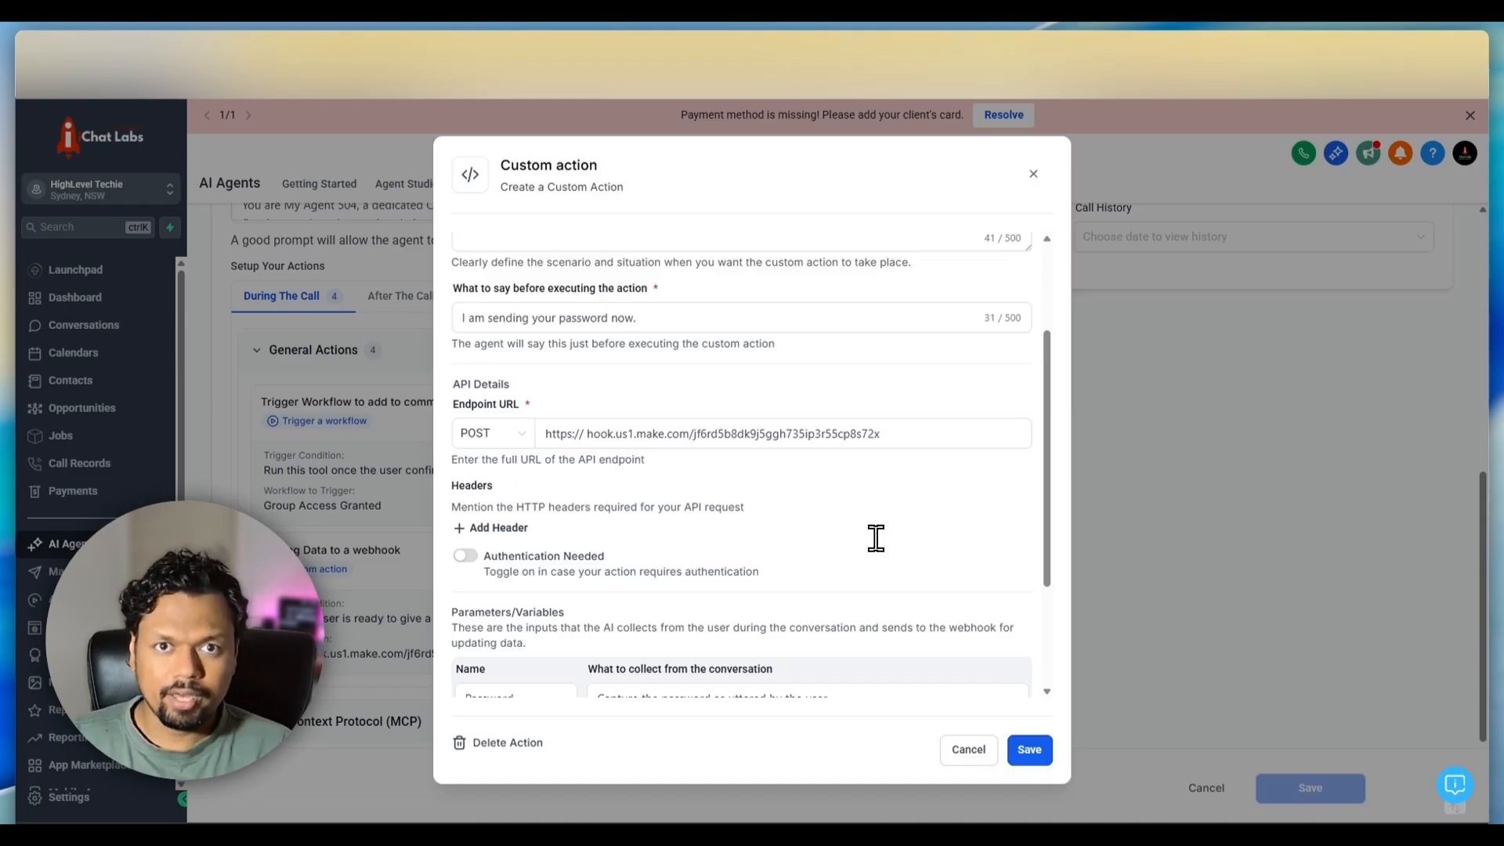
# Add an empty HTTP header row with key and value fields to the custom action
pyautogui.scroll(-3, 876, 538)
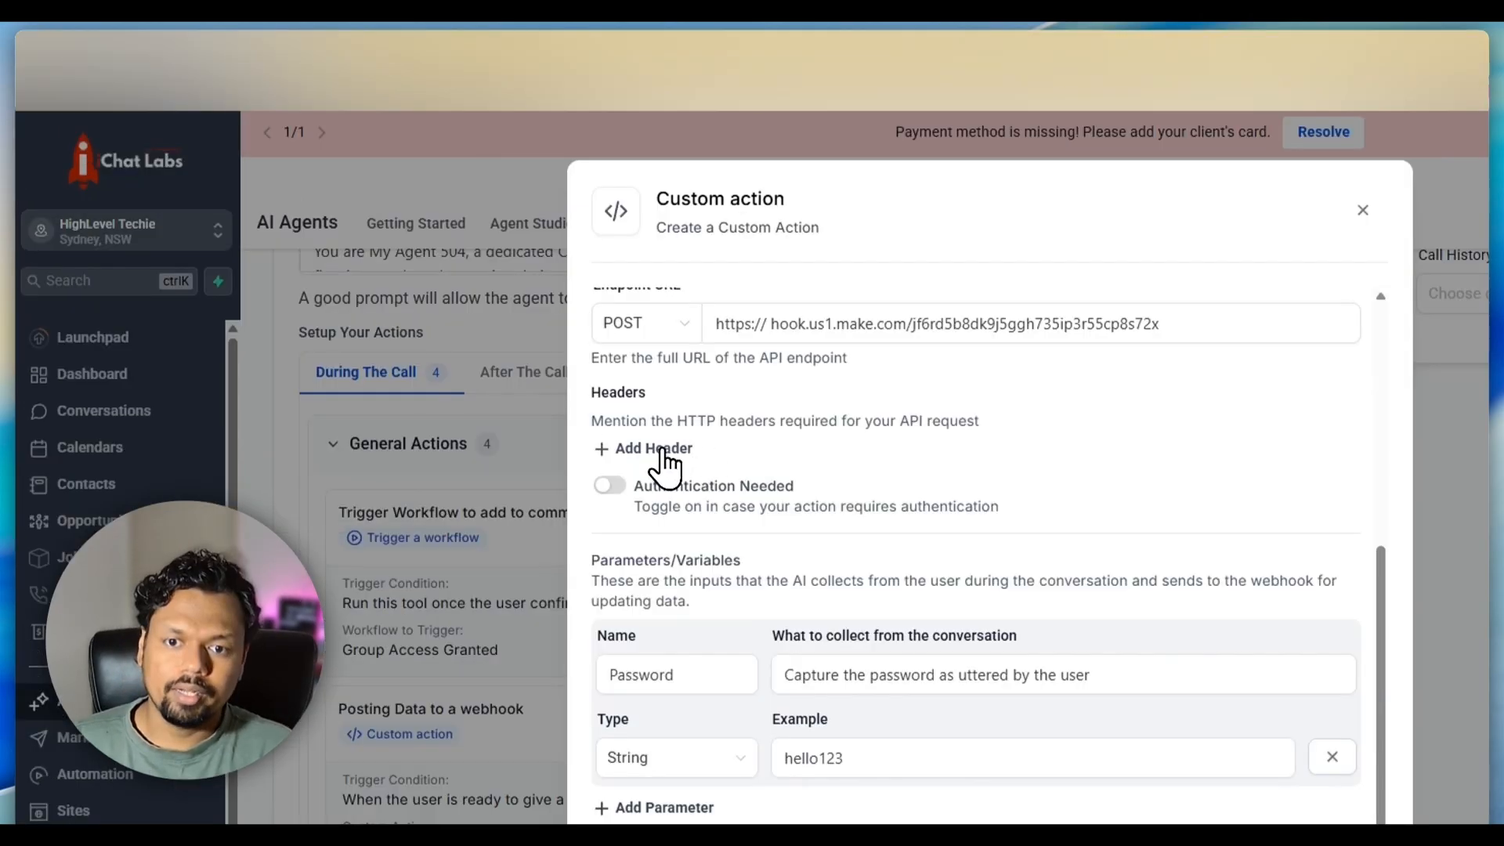
pyautogui.click(654, 451)
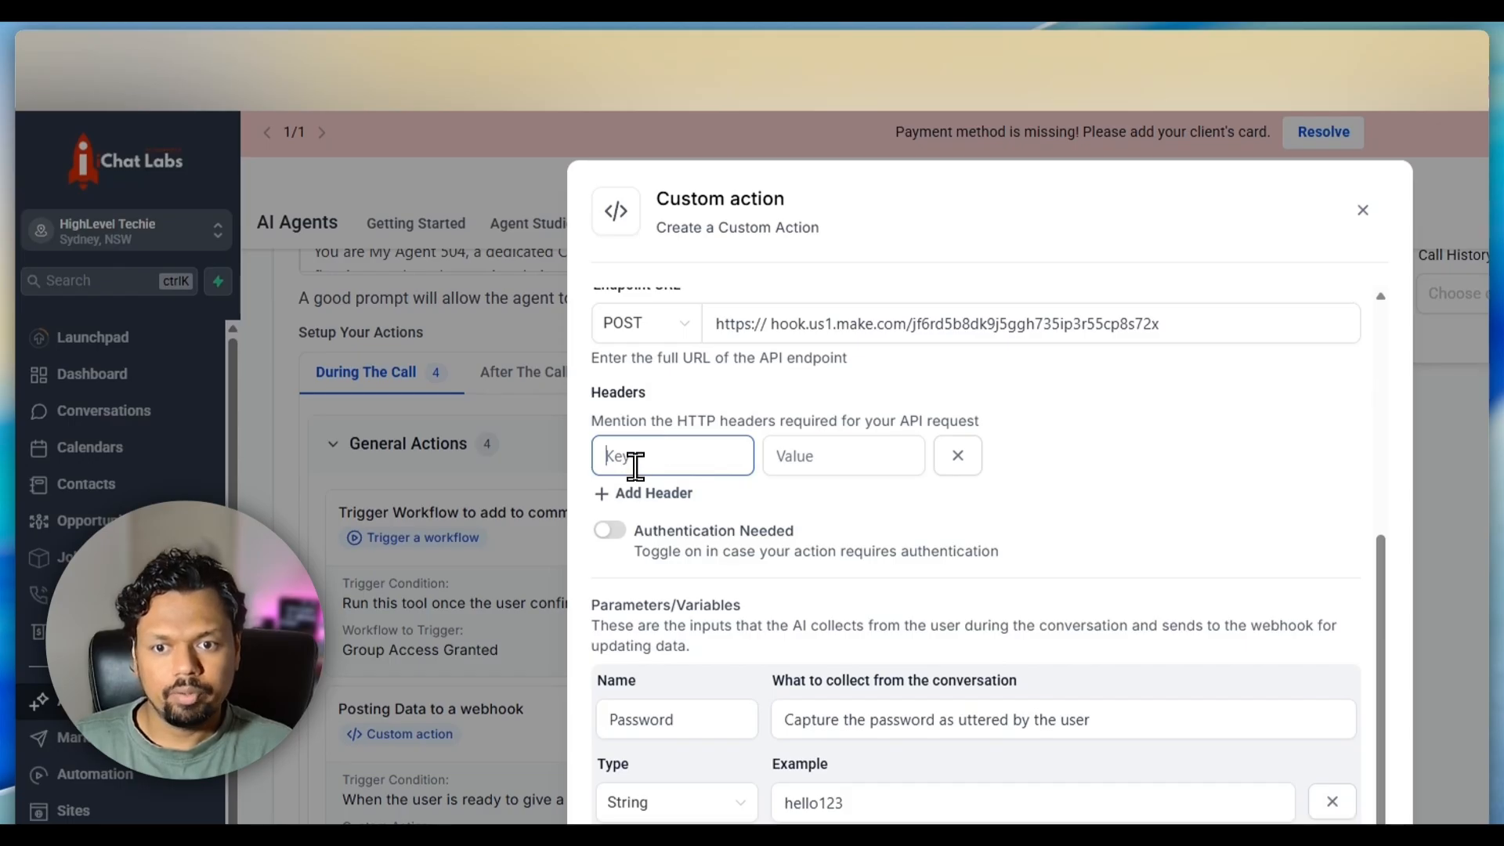
pyautogui.click(795, 456)
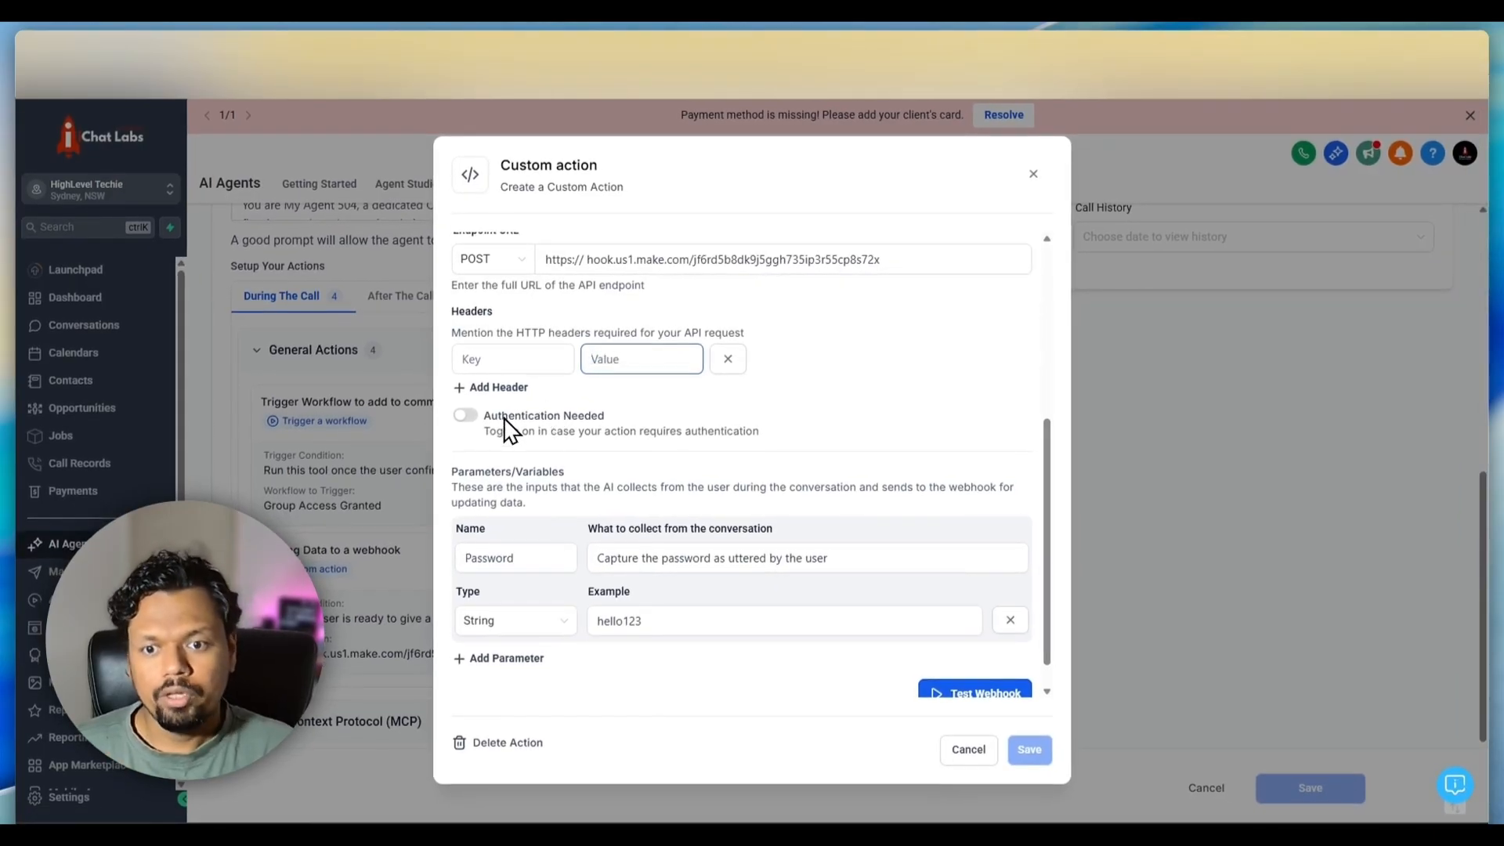
# Enable authentication for the custom action and go to its API key field
pyautogui.click(469, 416)
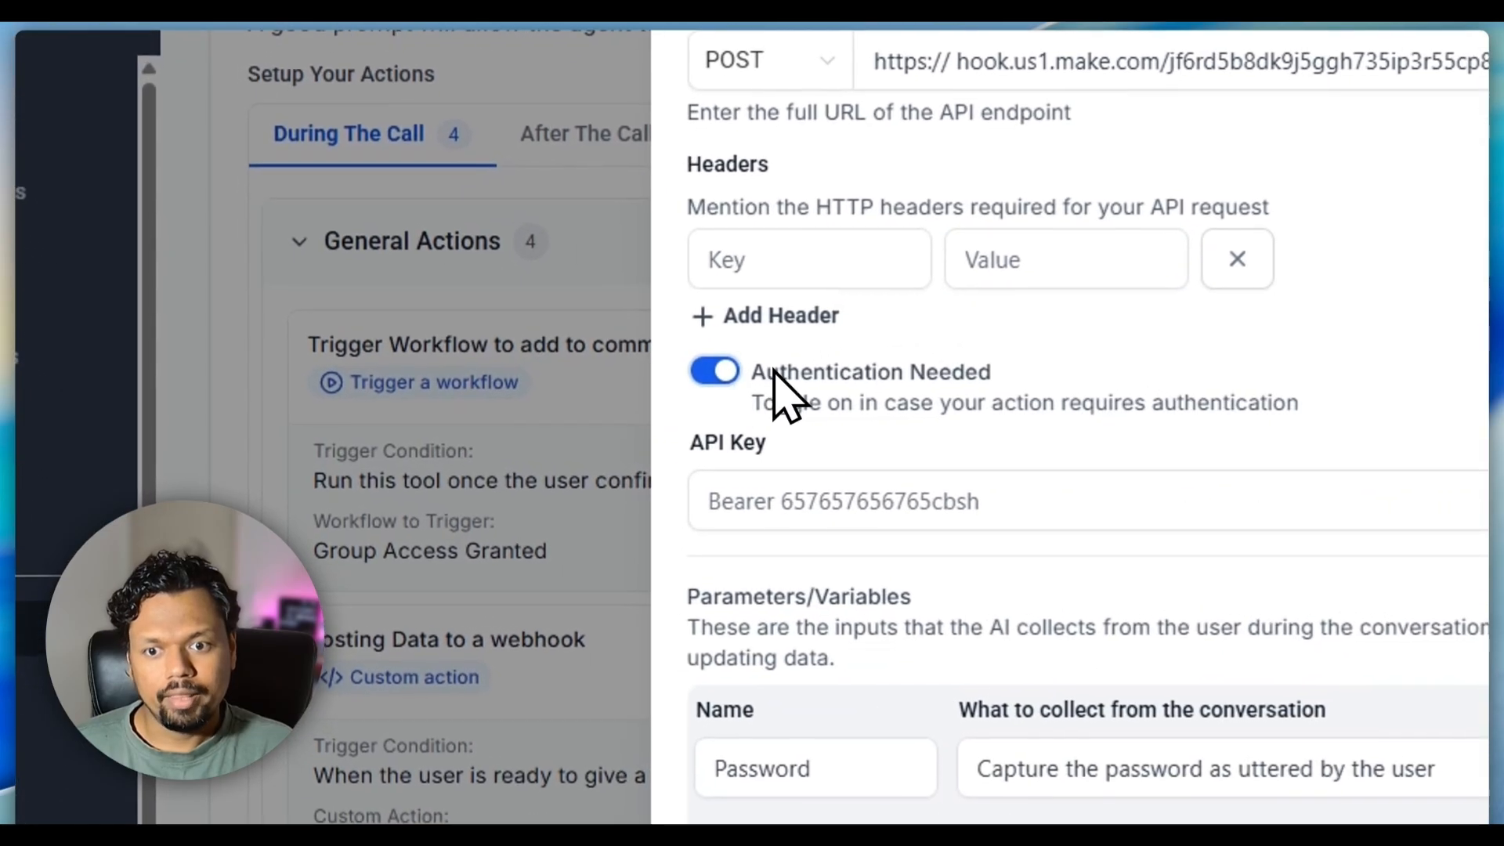
pyautogui.moveTo(686, 440); pyautogui.dragTo(737, 447)
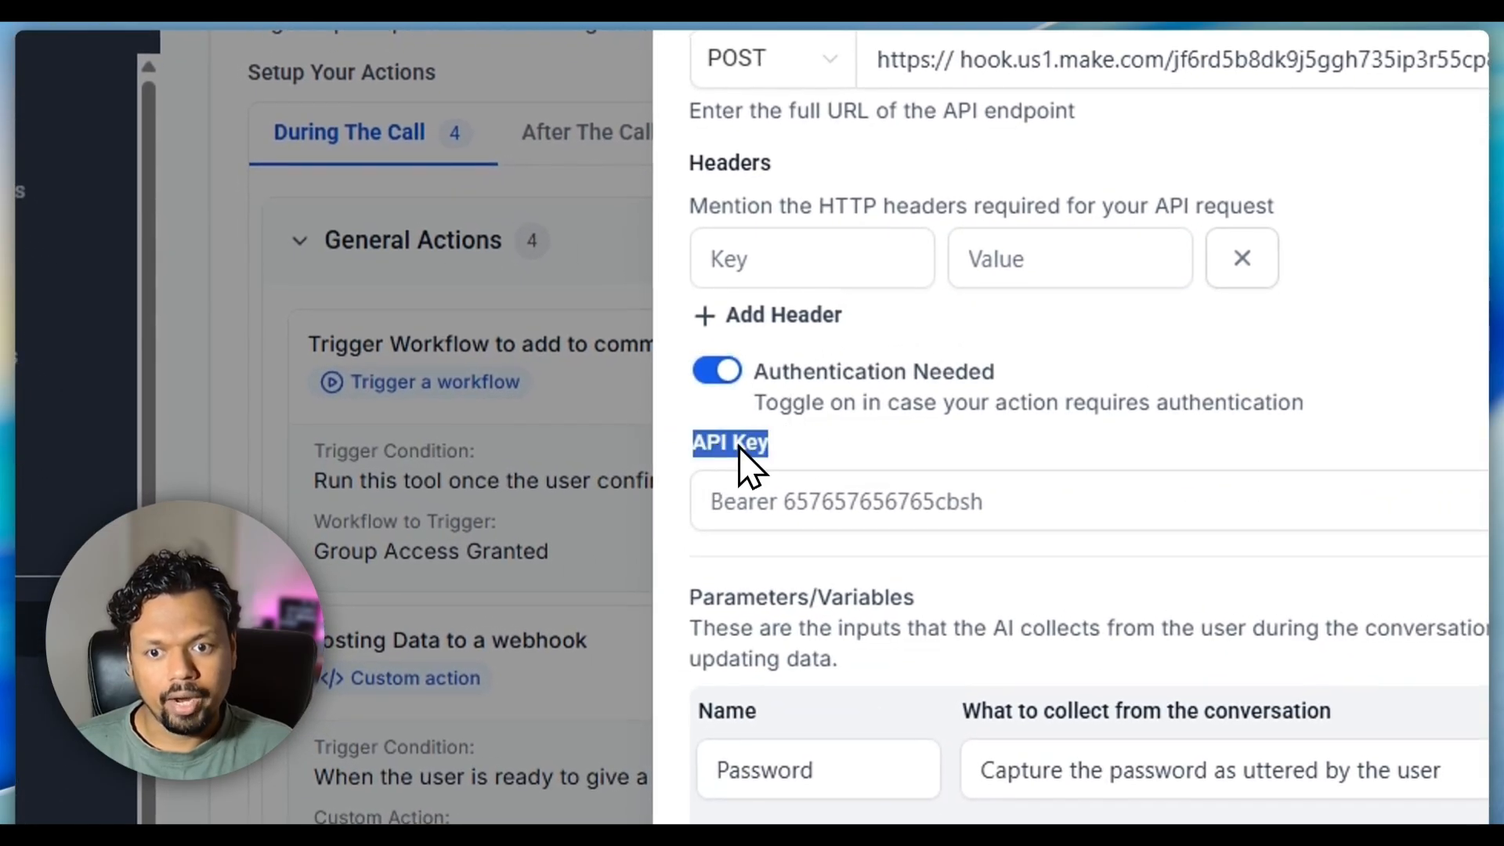
pyautogui.click(819, 444)
pyautogui.click(730, 502)
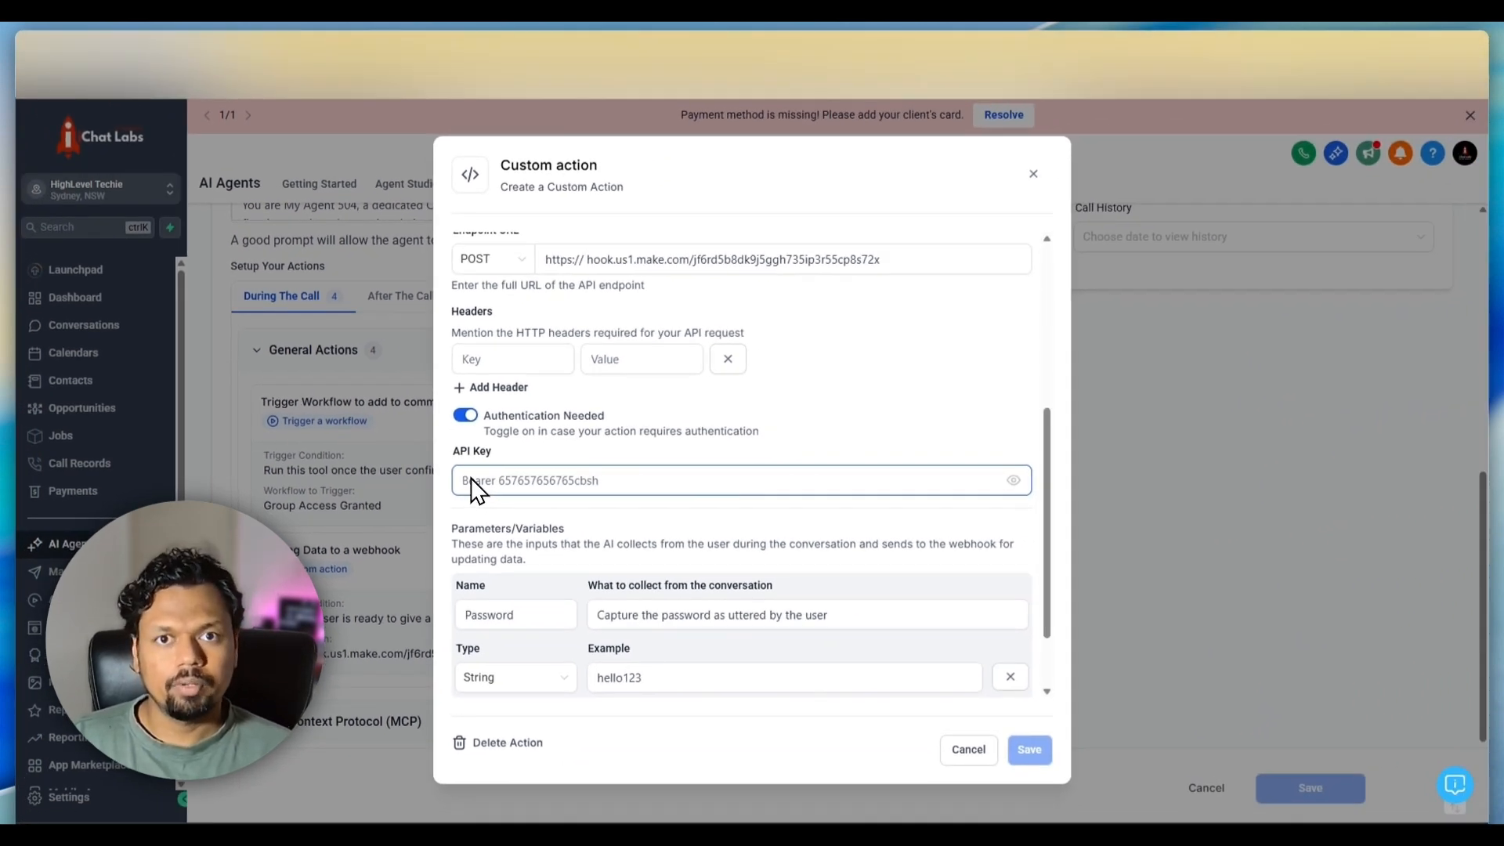
# Examine the custom action's API key field and the header's key and value fields
pyautogui.click(496, 449)
pyautogui.moveTo(502, 449); pyautogui.dragTo(453, 446)
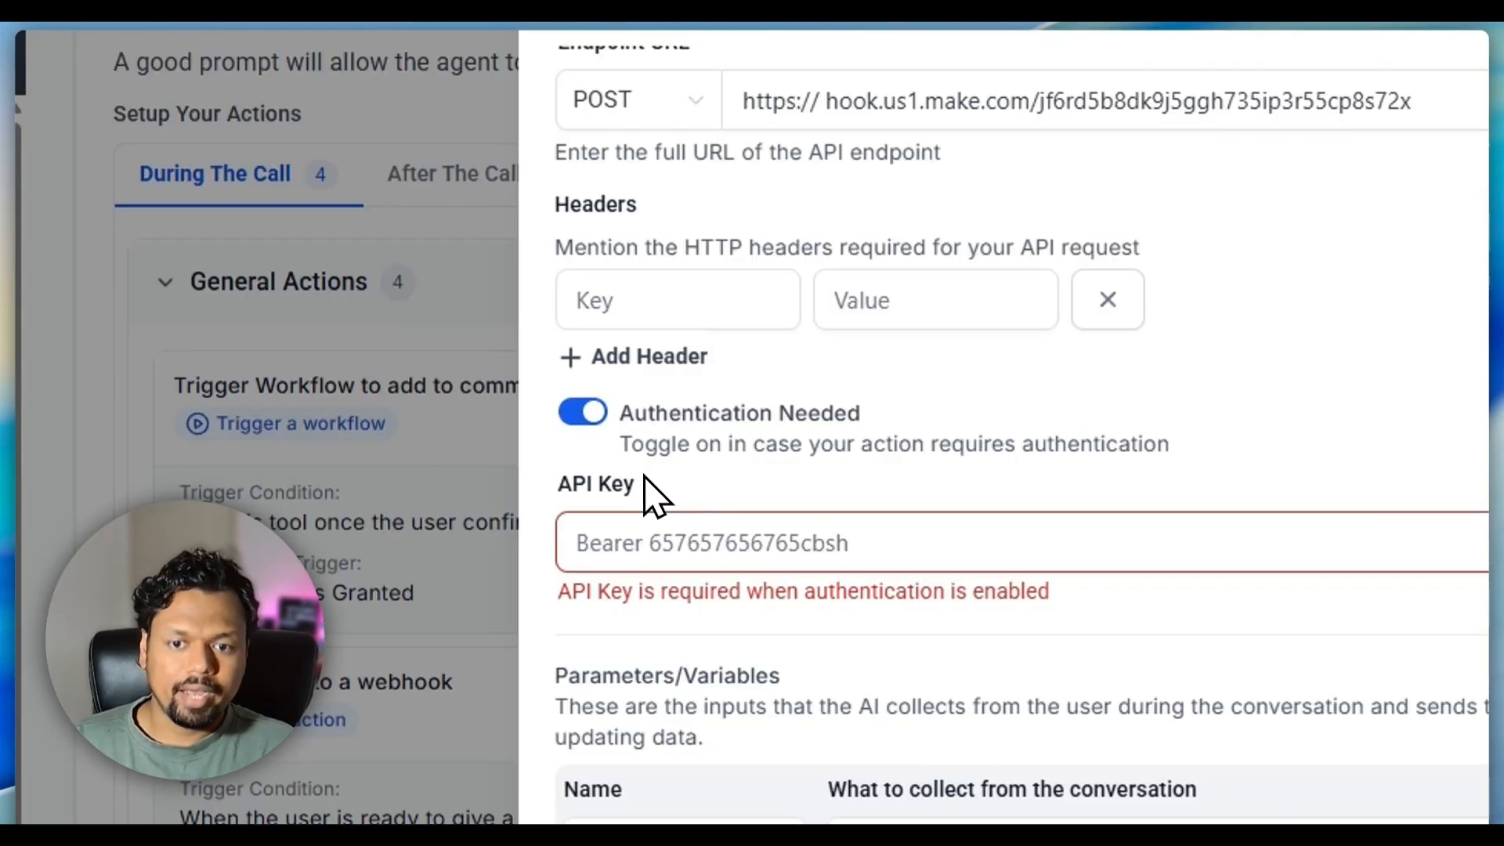
pyautogui.click(554, 591)
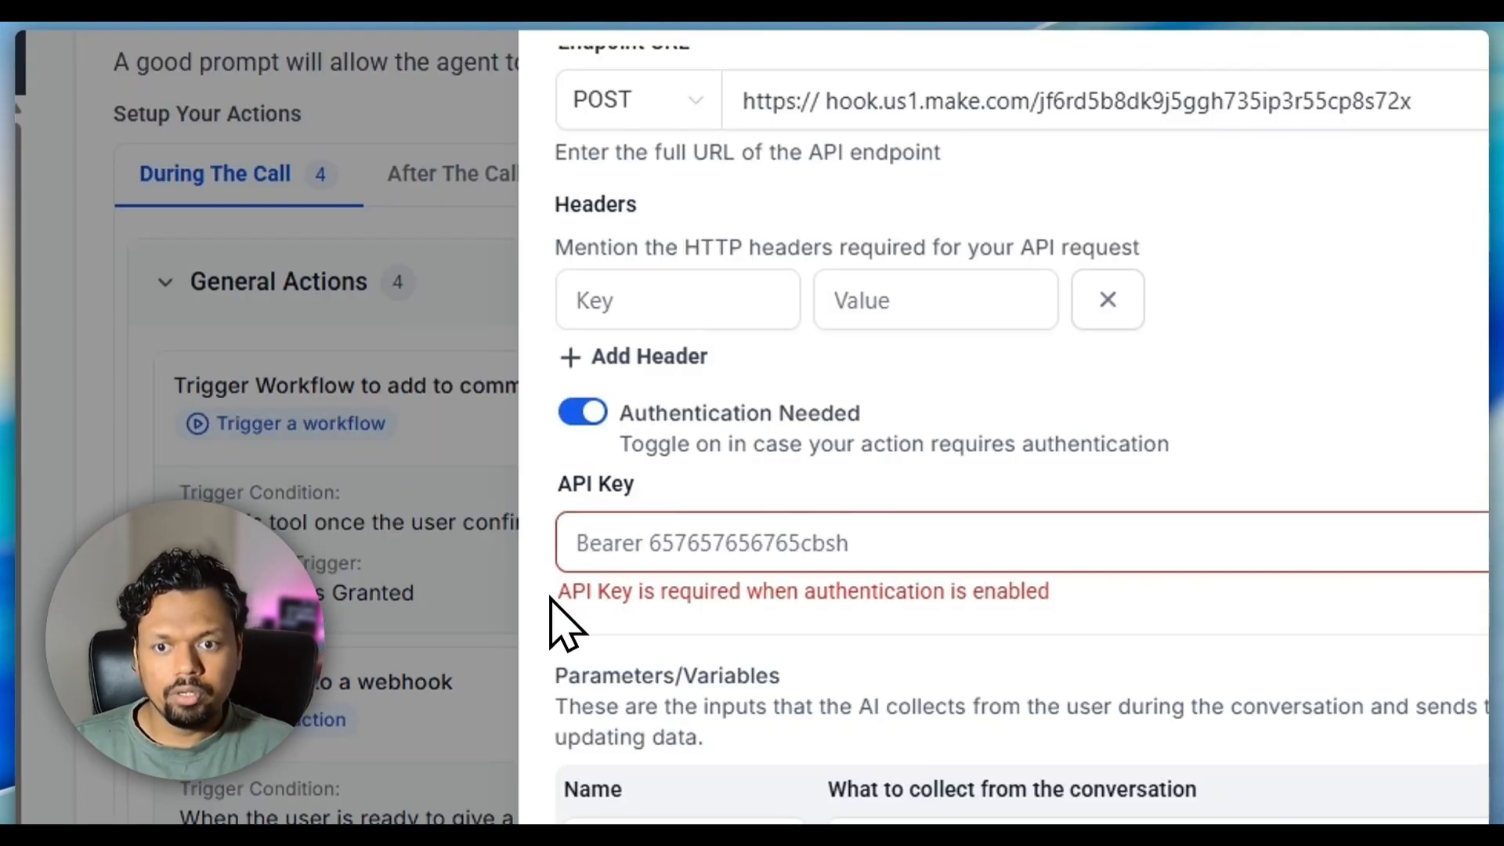
pyautogui.click(672, 291)
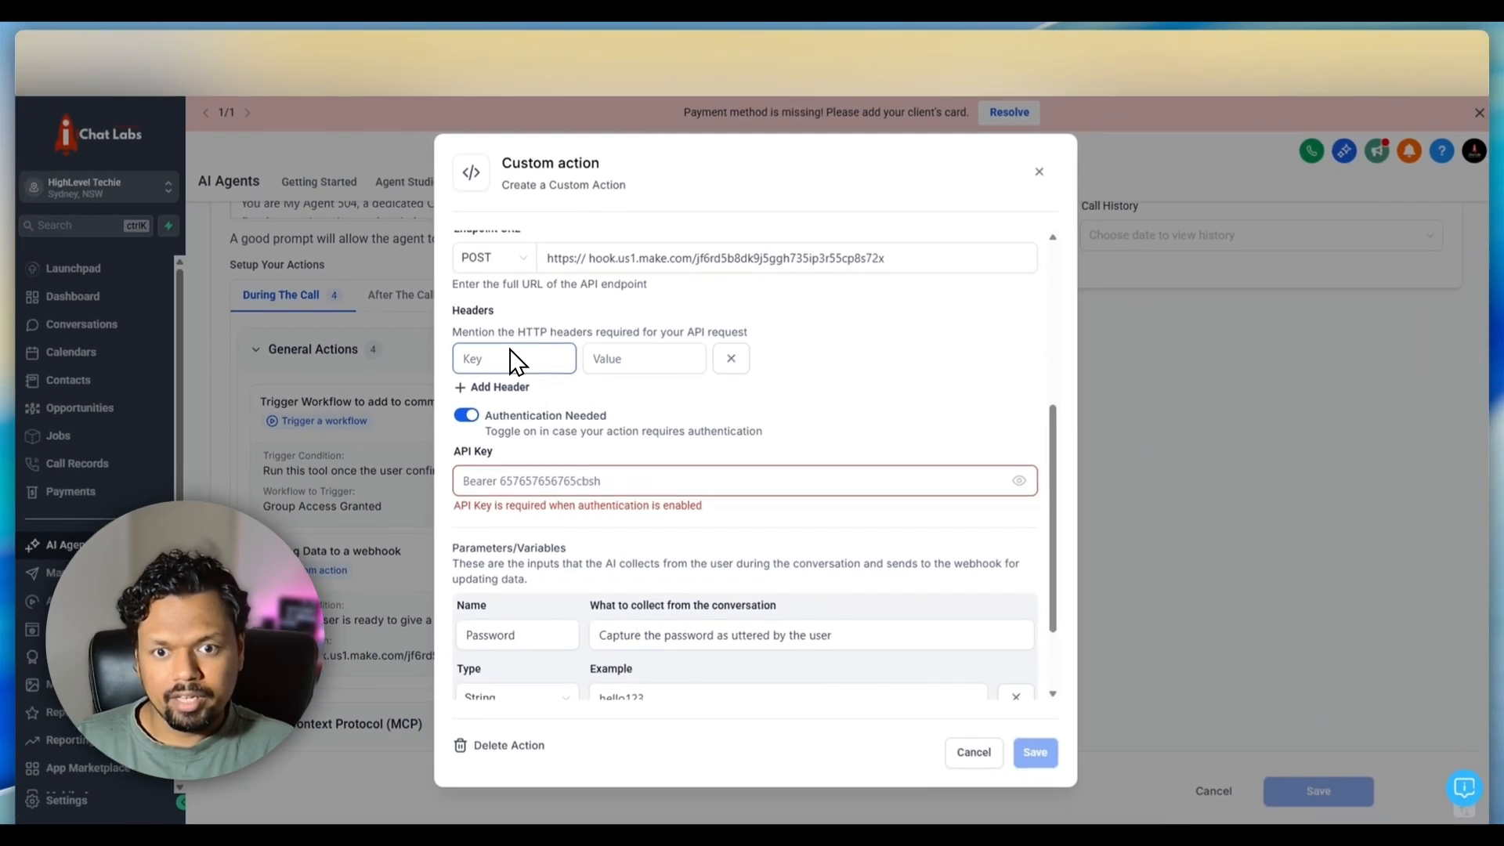
pyautogui.click(823, 325)
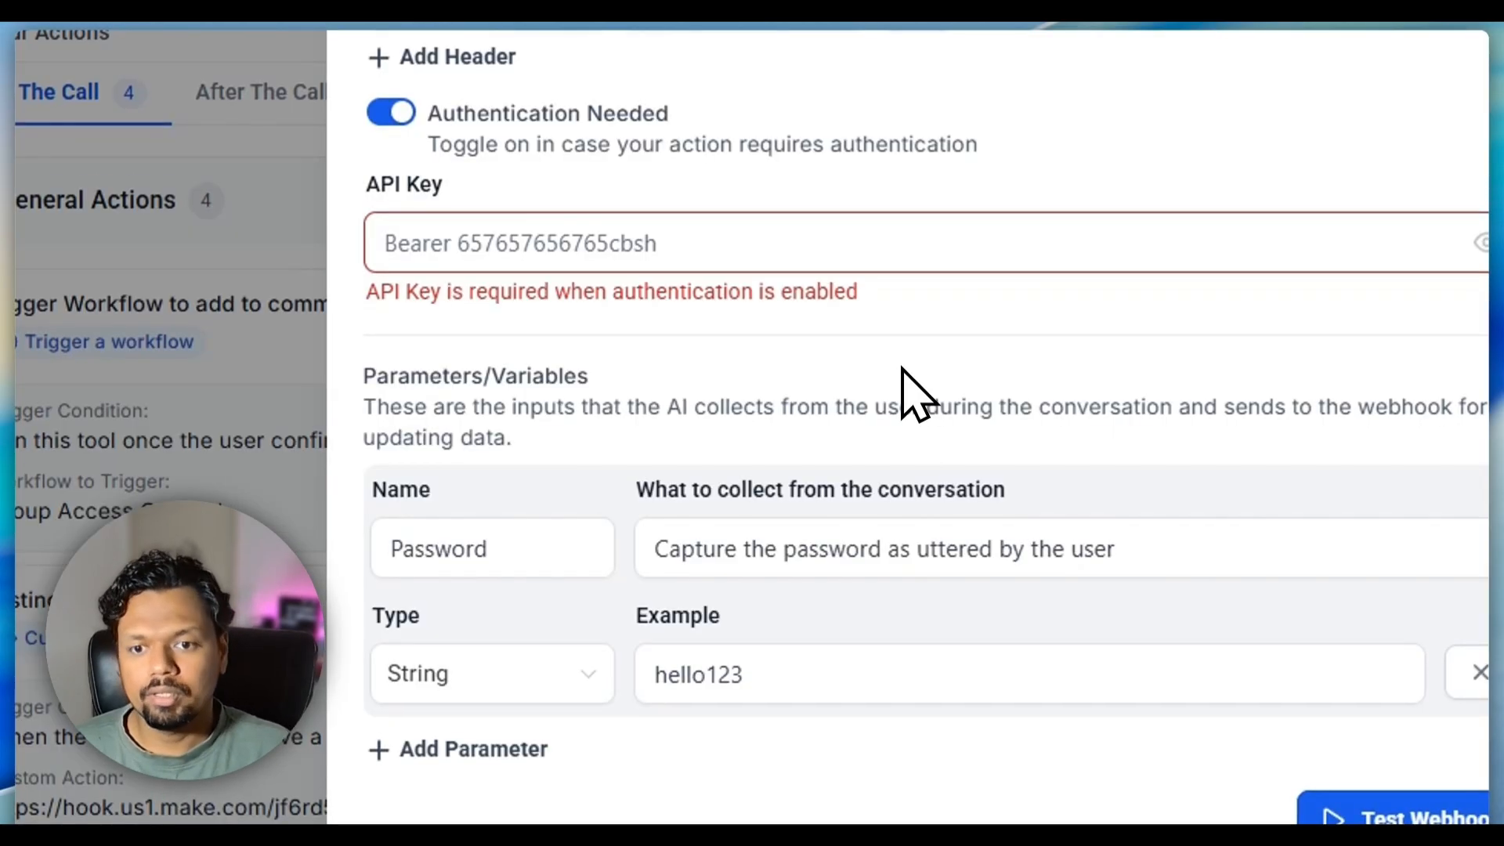
pyautogui.moveTo(509, 378); pyautogui.dragTo(594, 348)
pyautogui.click(649, 377)
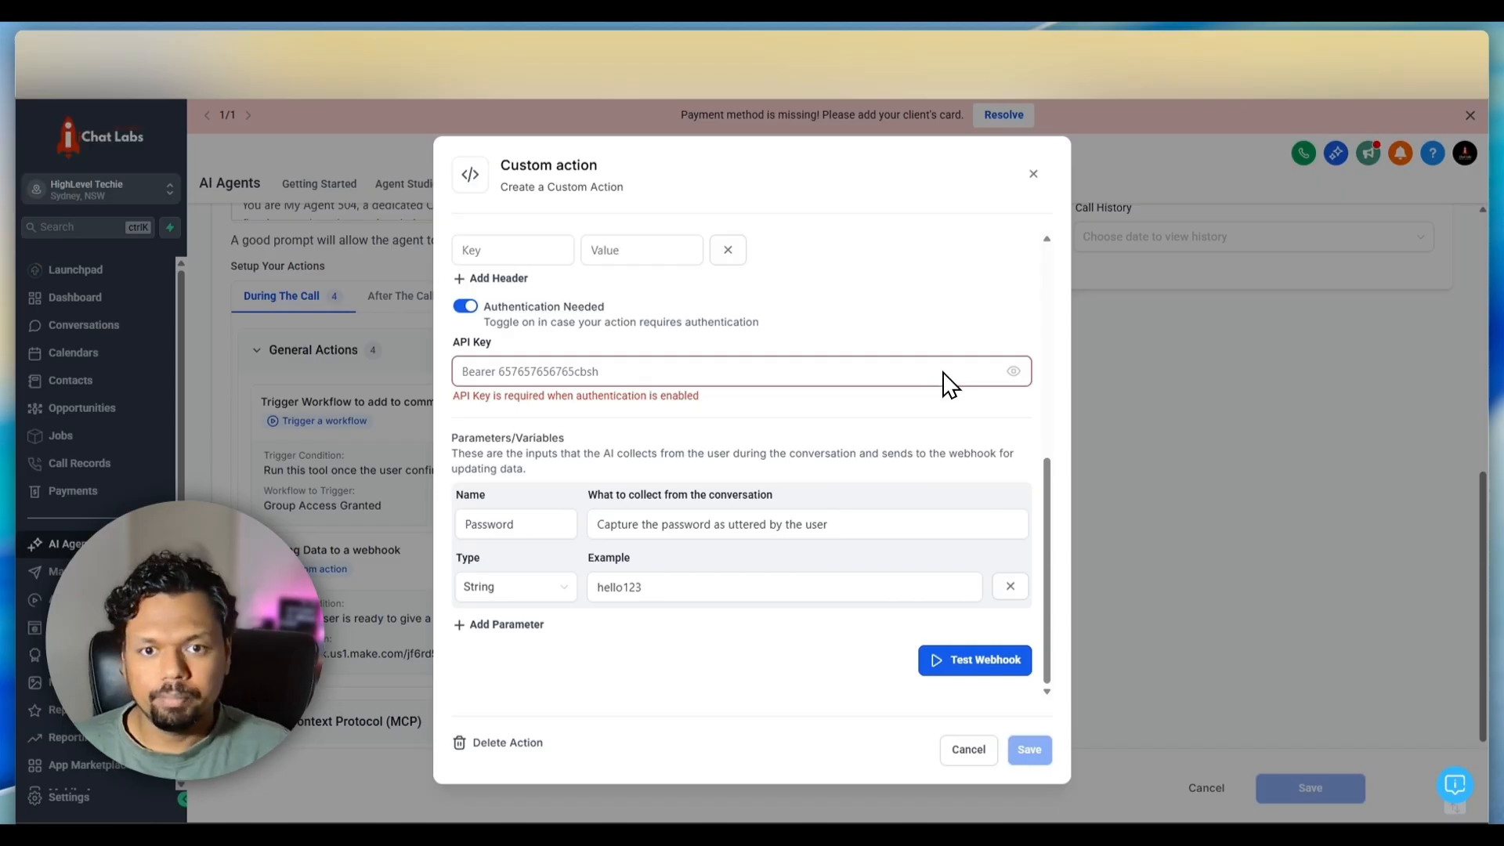
# Review the custom action's endpoint URL, header, authentication and Password parameter settings
pyautogui.scroll(3, 932, 384)
pyautogui.click(491, 396)
pyautogui.click(631, 462)
pyautogui.click(1252, 447)
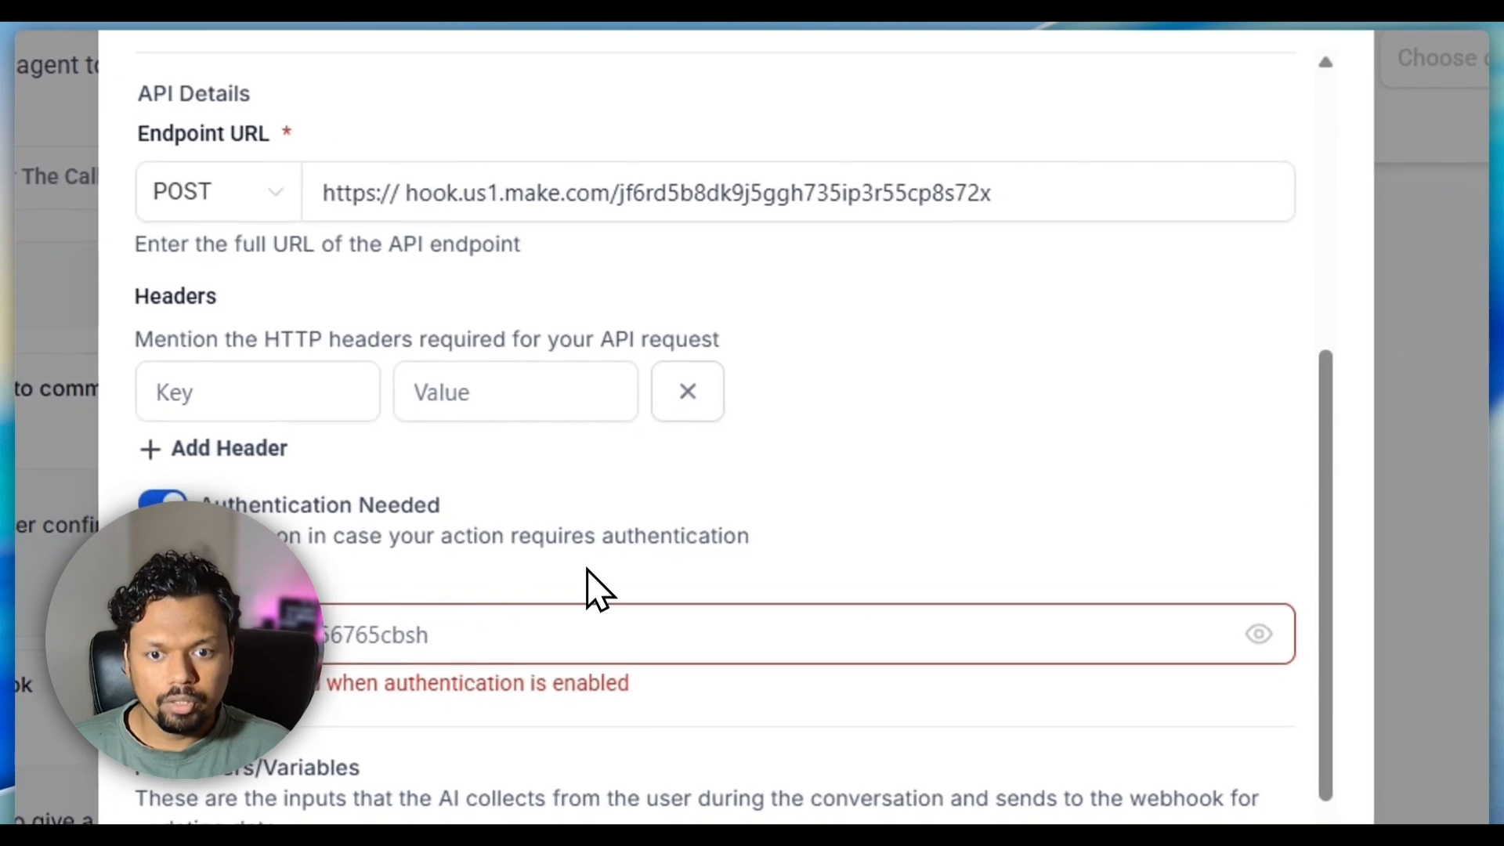
pyautogui.scroll(-5, 974, 353)
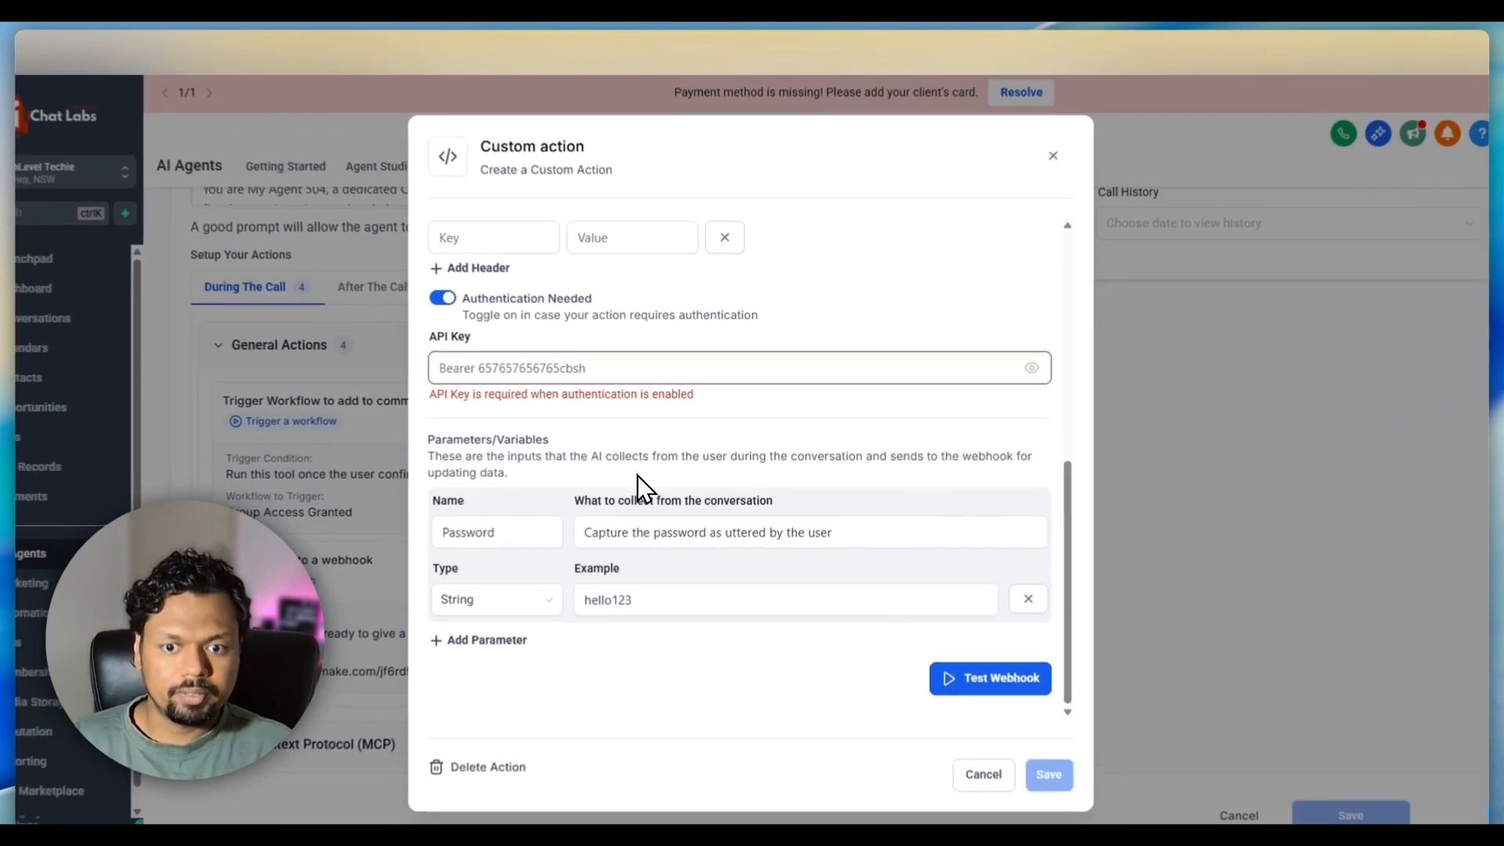
pyautogui.click(527, 535)
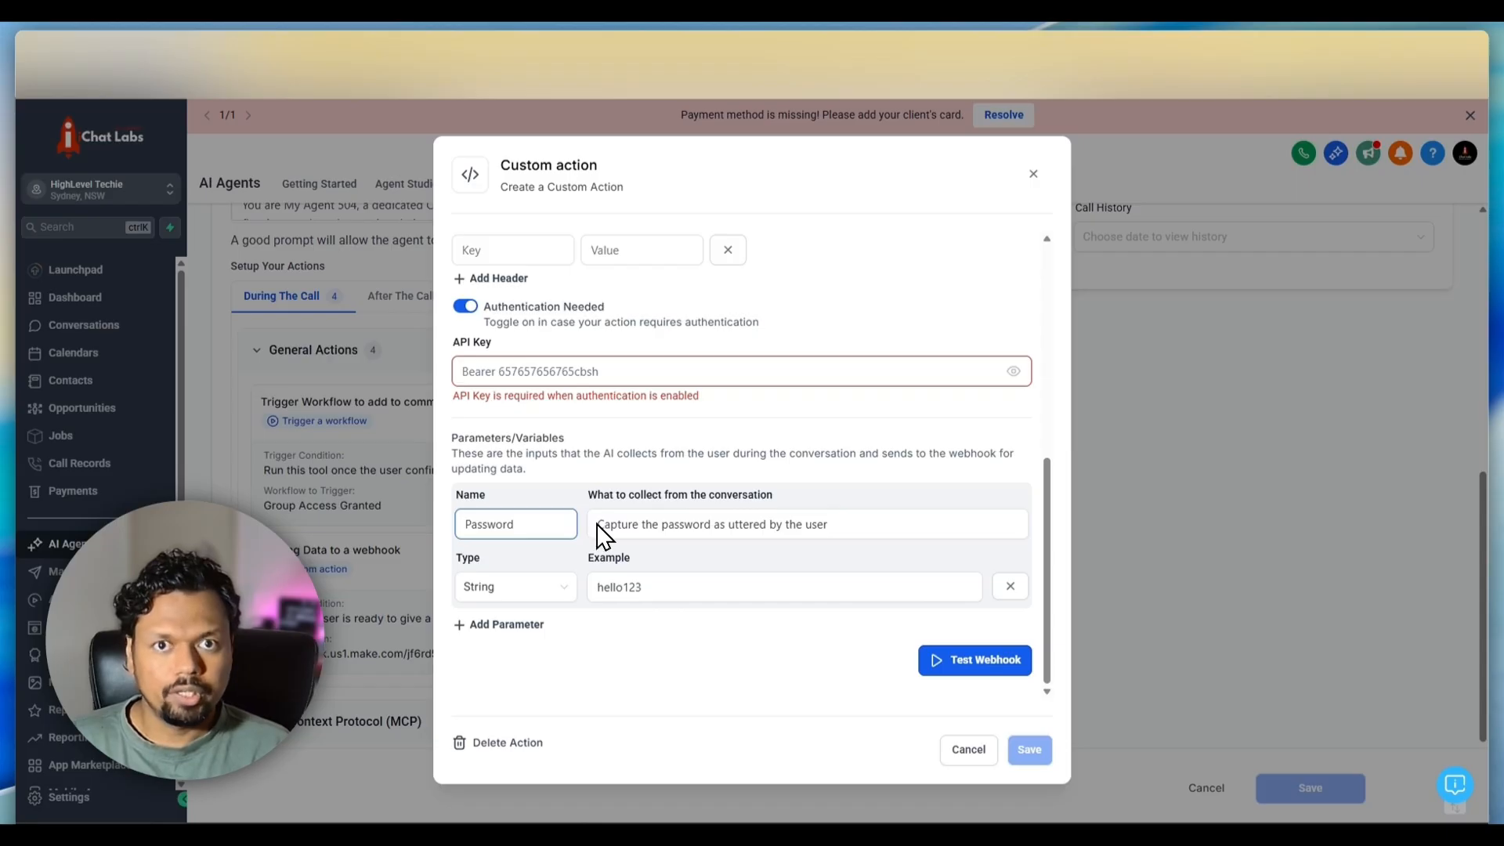
pyautogui.scroll(3, 833, 379)
pyautogui.scroll(-3, 883, 396)
pyautogui.scroll(3, 883, 396)
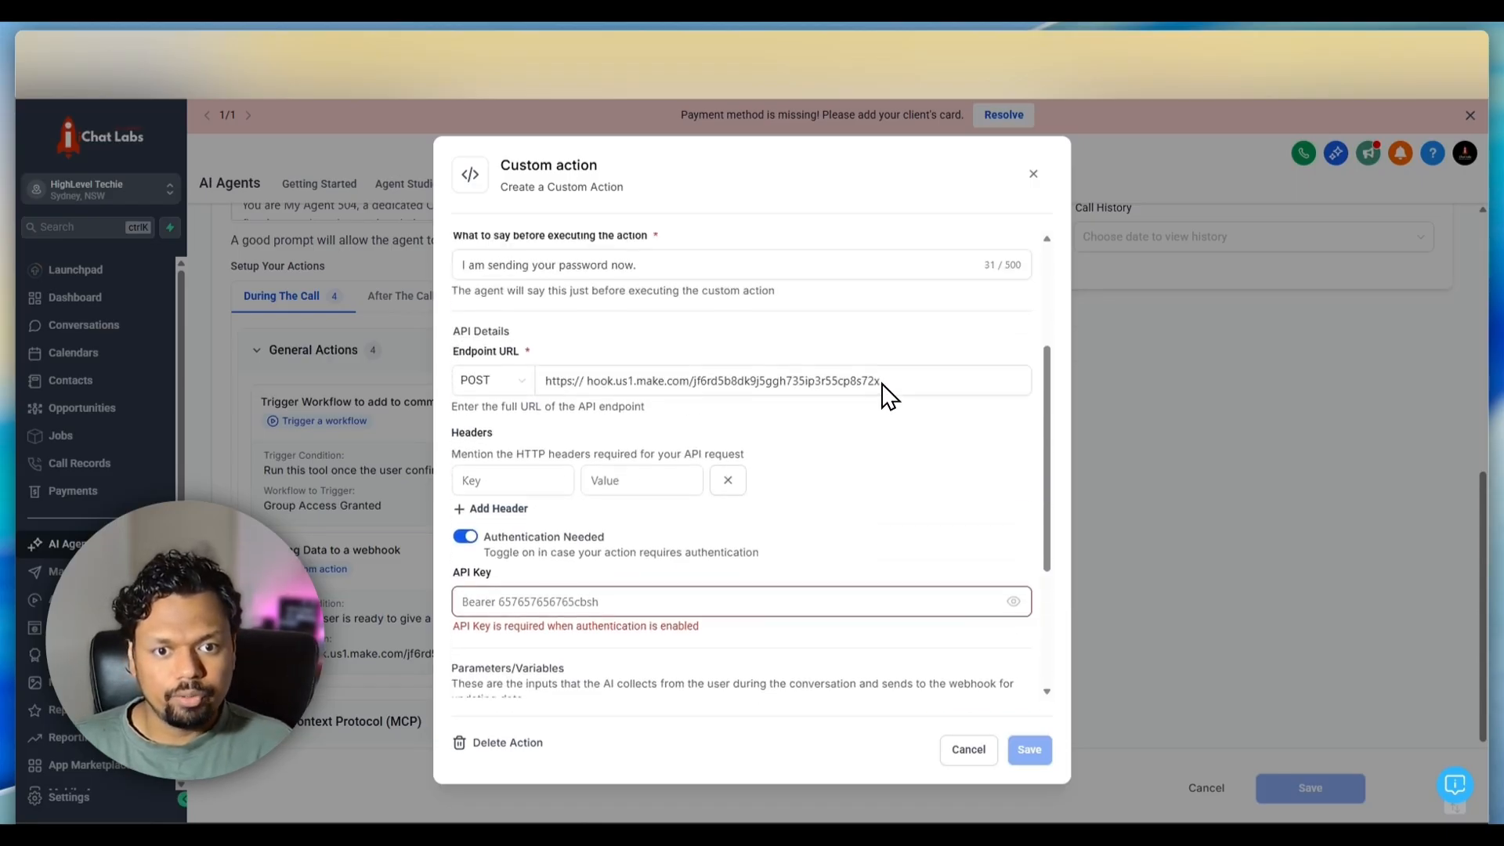